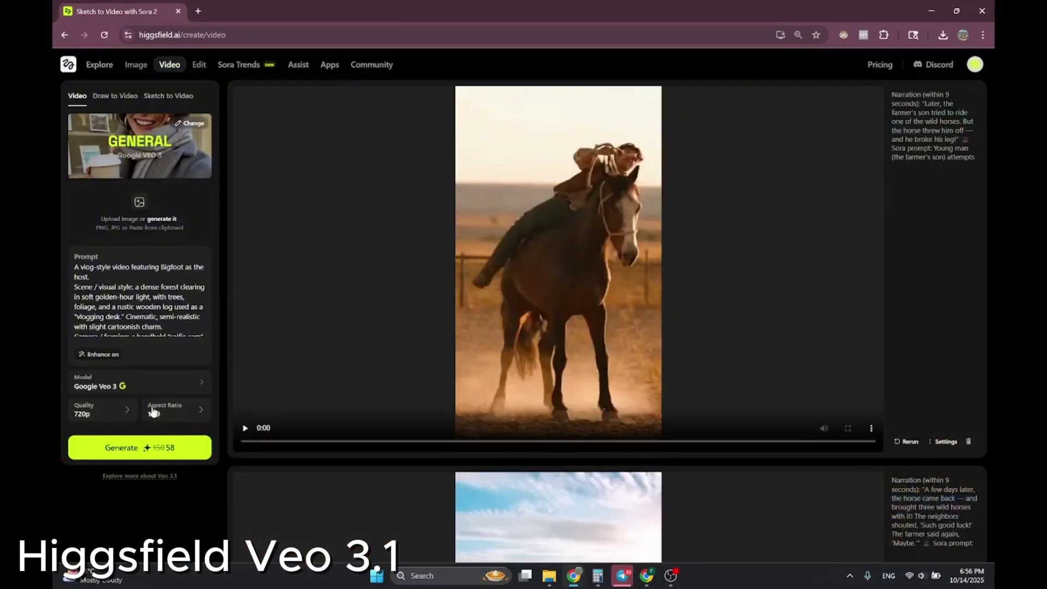
- Open the video model list, then go to the Explore home page
left_click(163, 385)
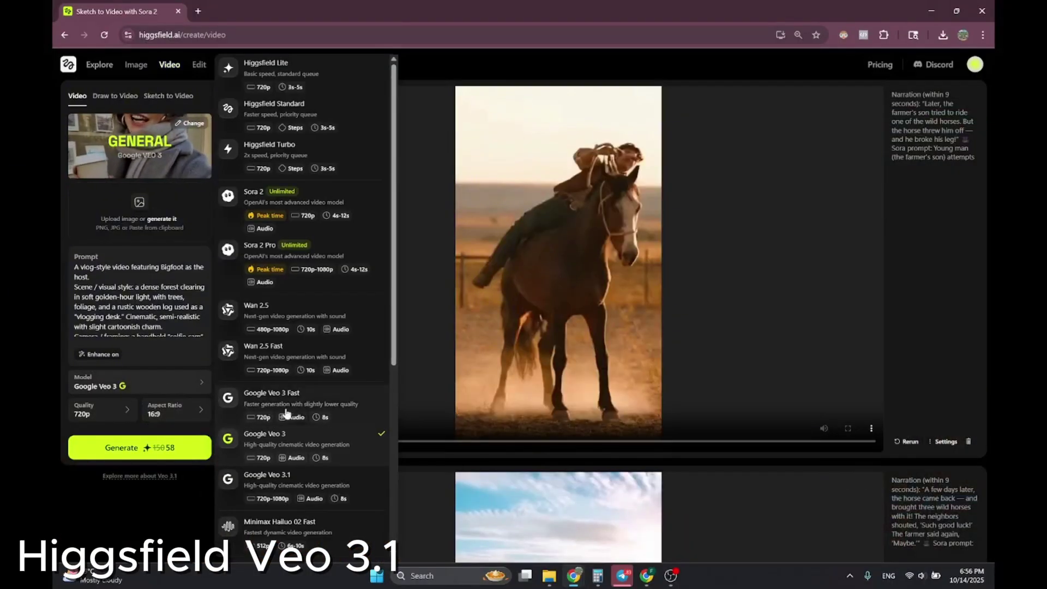
scroll(273, 434, "down", 1)
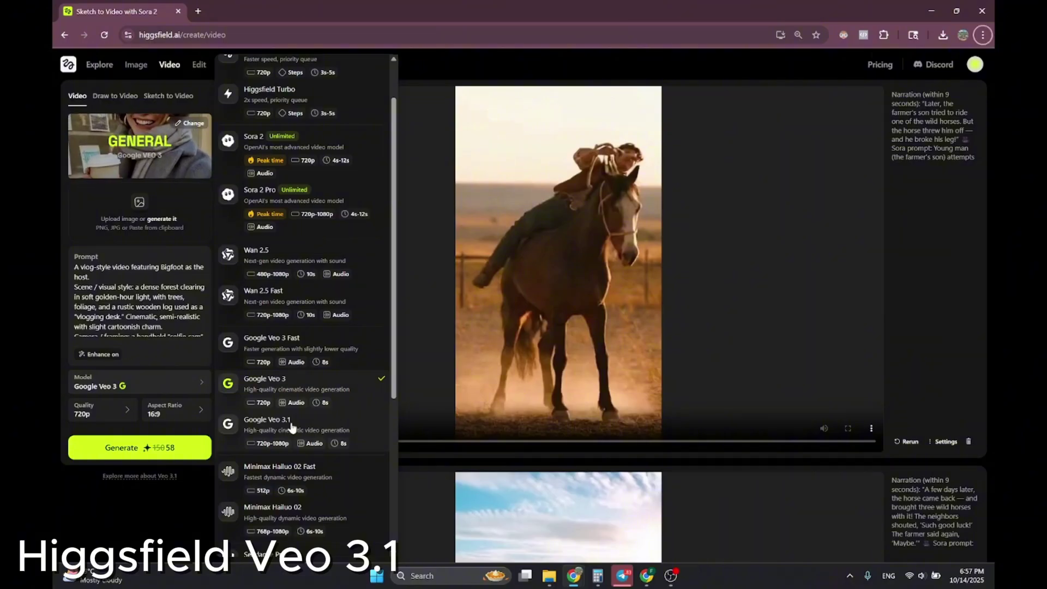
left_click(100, 64)
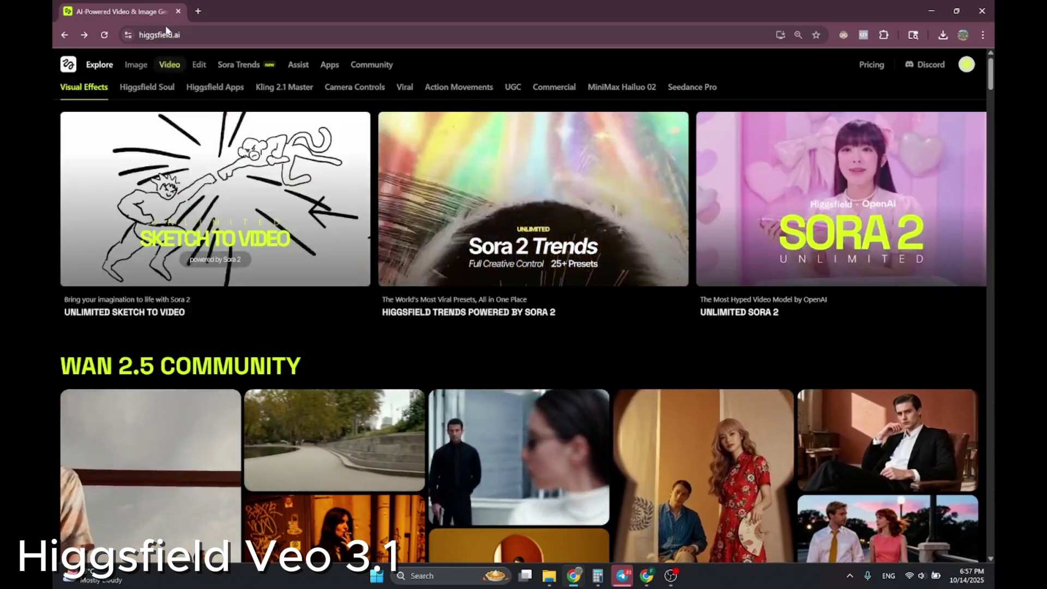
- Return to the video creation page and open the model list showing Google Veo 3.1
left_click(164, 35)
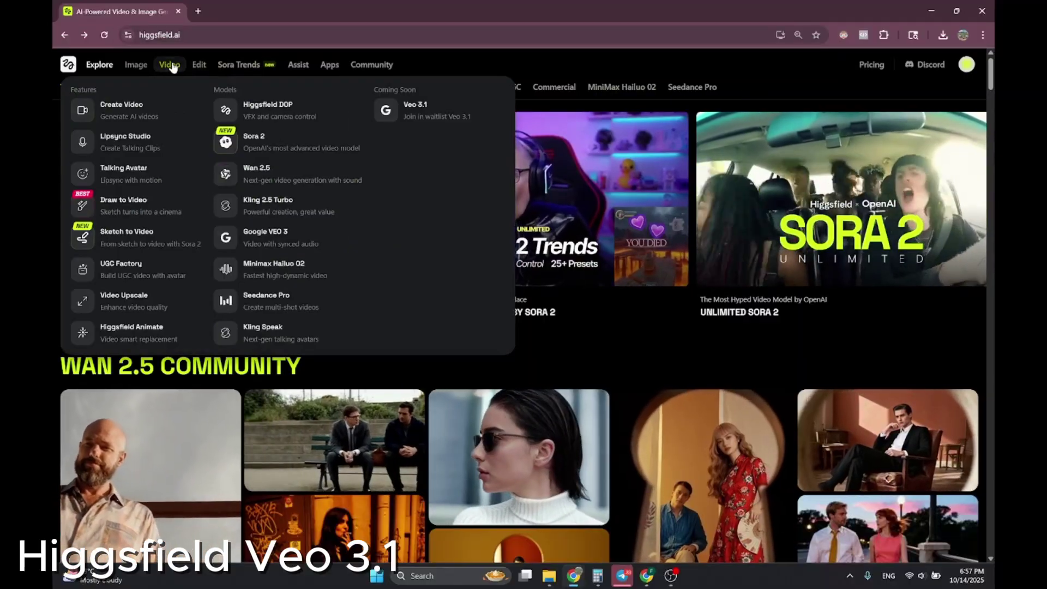
left_click(170, 65)
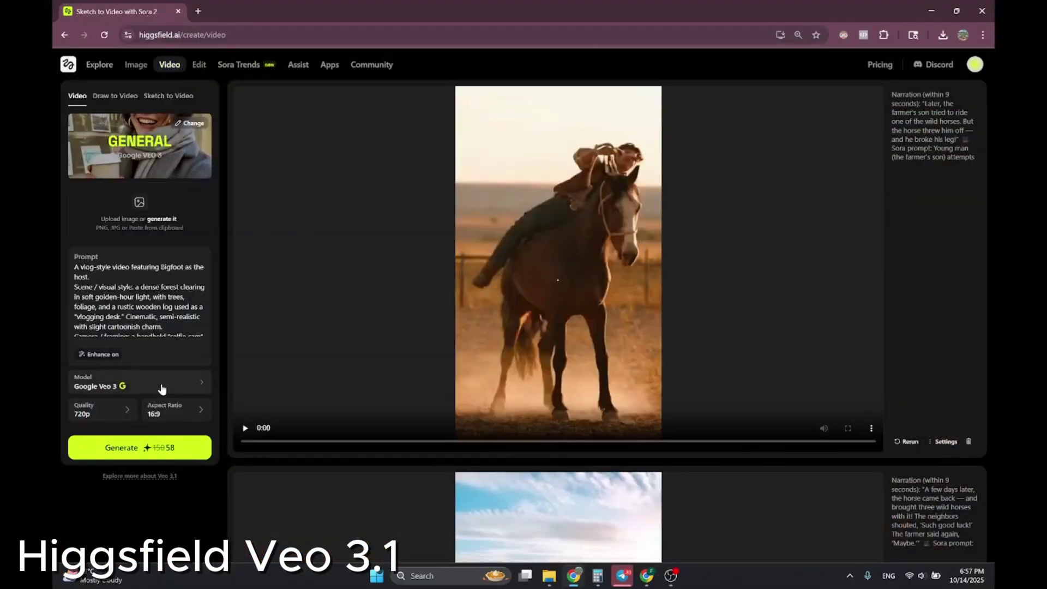
left_click(161, 387)
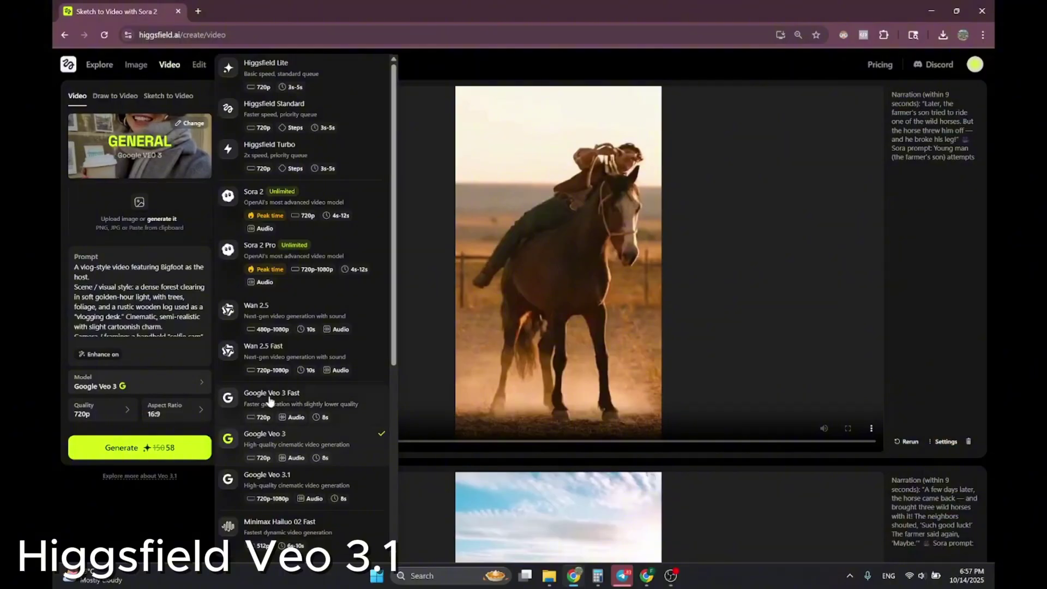
scroll(289, 436, "down", 1)
scroll(258, 434, "down", 1)
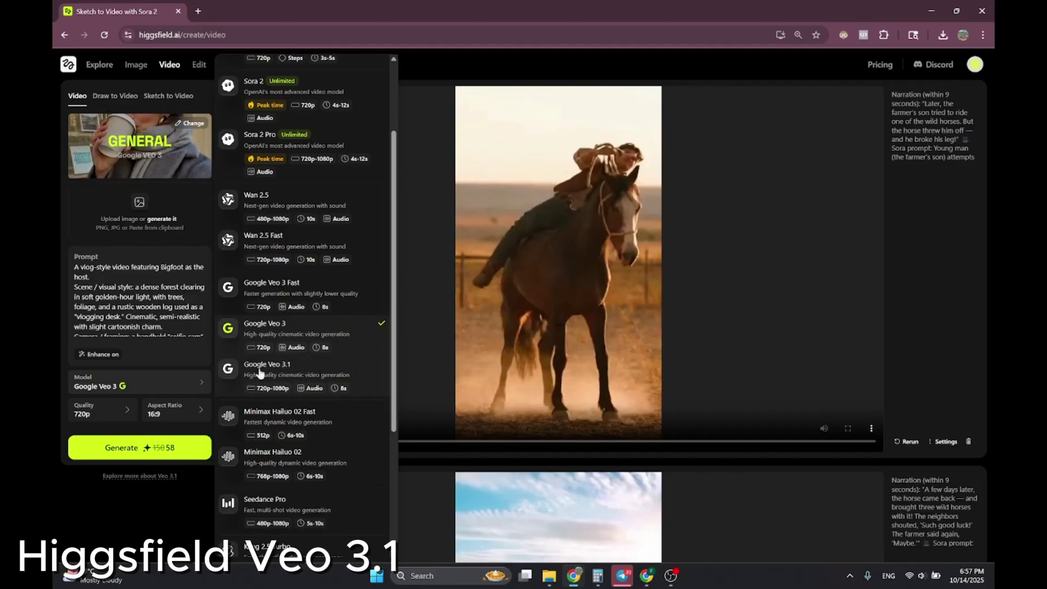
- Keep the current model, paste in the prompt and try generating
left_click(292, 334)
key("ctrl+a")
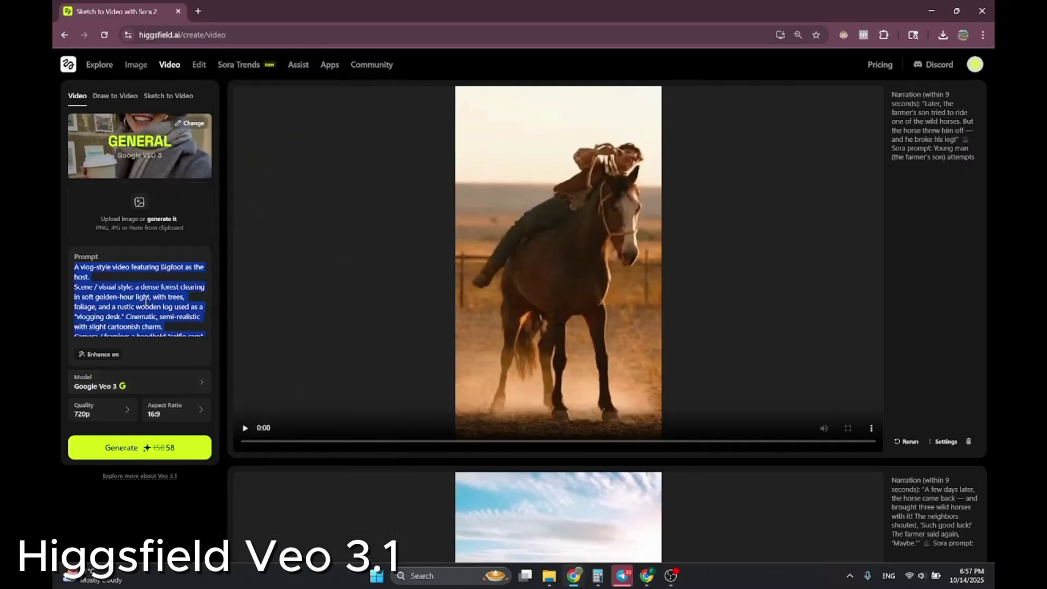
key("ctrl+v")
scroll(164, 311, "up", 10)
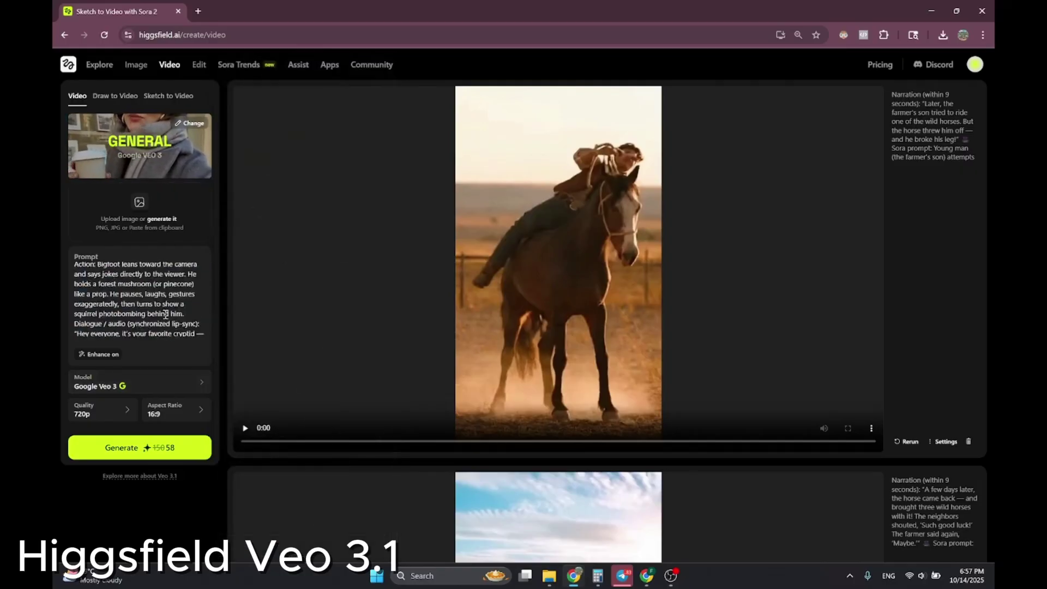
left_click(178, 454)
- Switch the video model to Google Veo 3.1 and confirm the selection
left_click(180, 383)
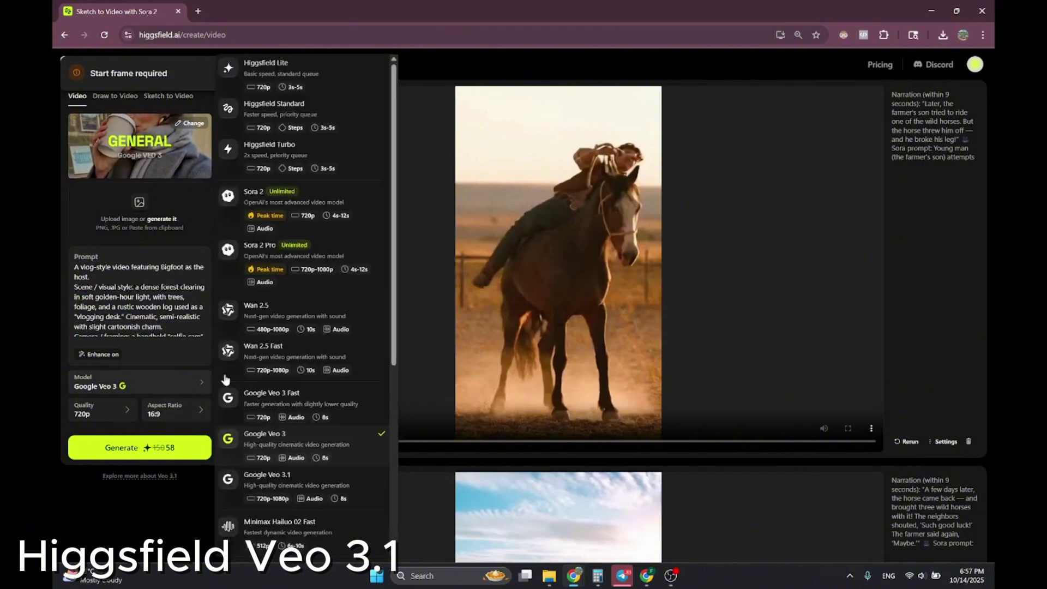
left_click(294, 480)
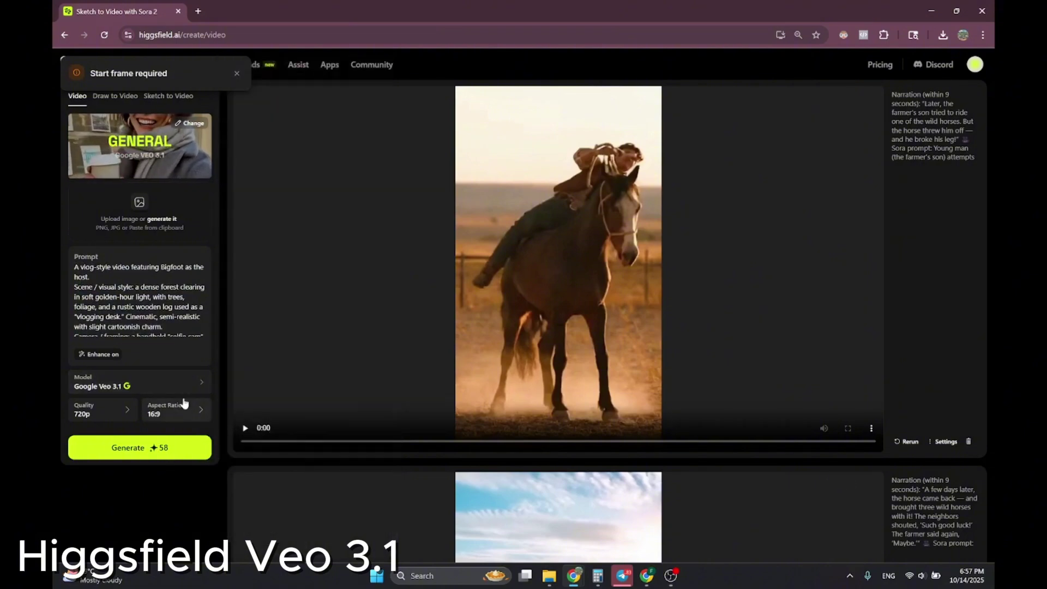
left_click(155, 386)
left_click(155, 386)
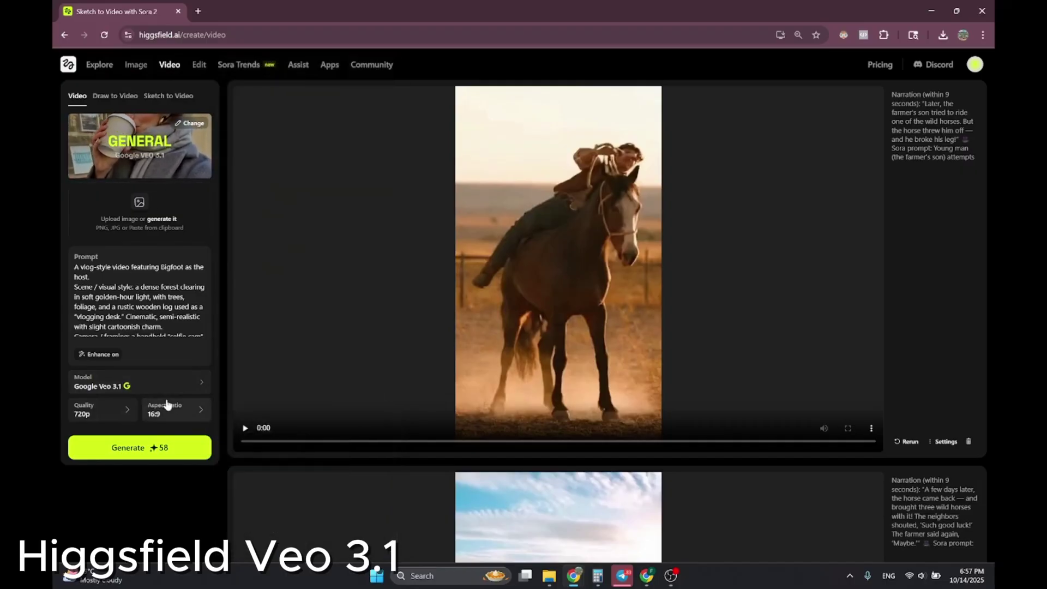
left_click(180, 382)
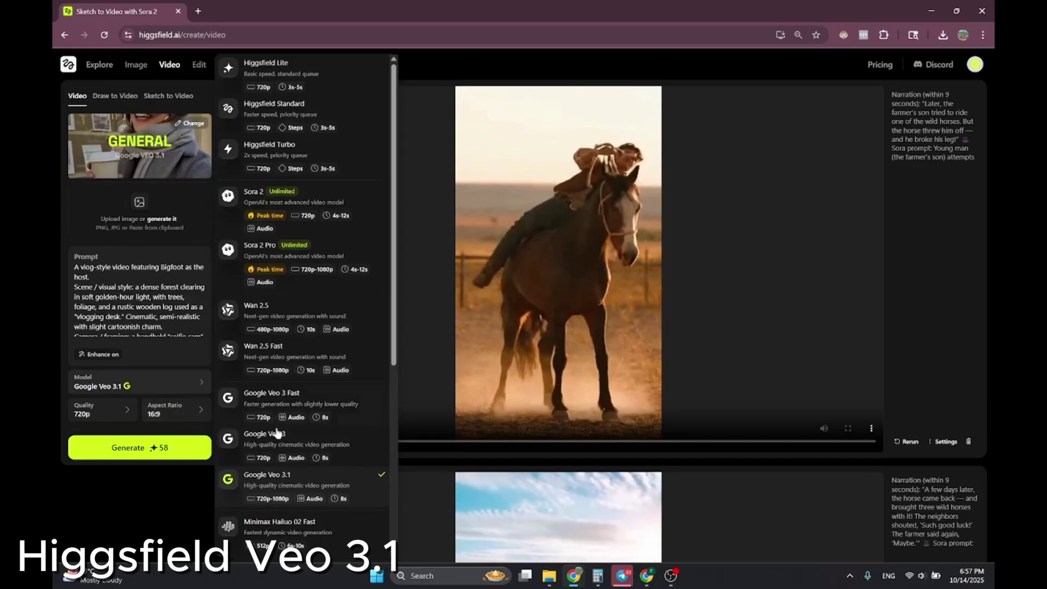
left_click(292, 489)
left_click(180, 412)
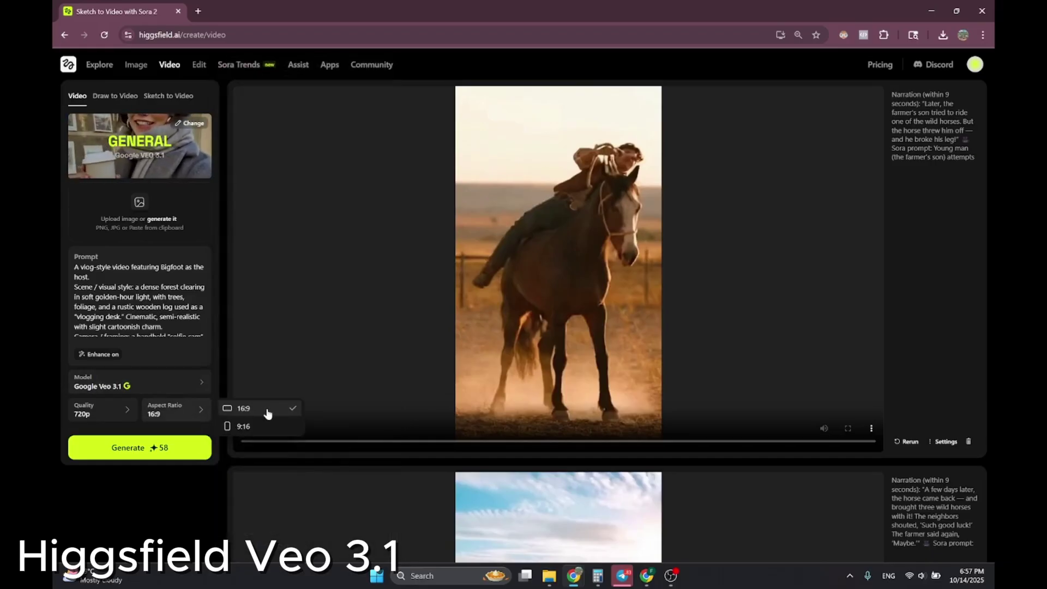
- Keep the aspect ratio at 16:9 after briefly trying 9:16
left_click(208, 416)
left_click(208, 415)
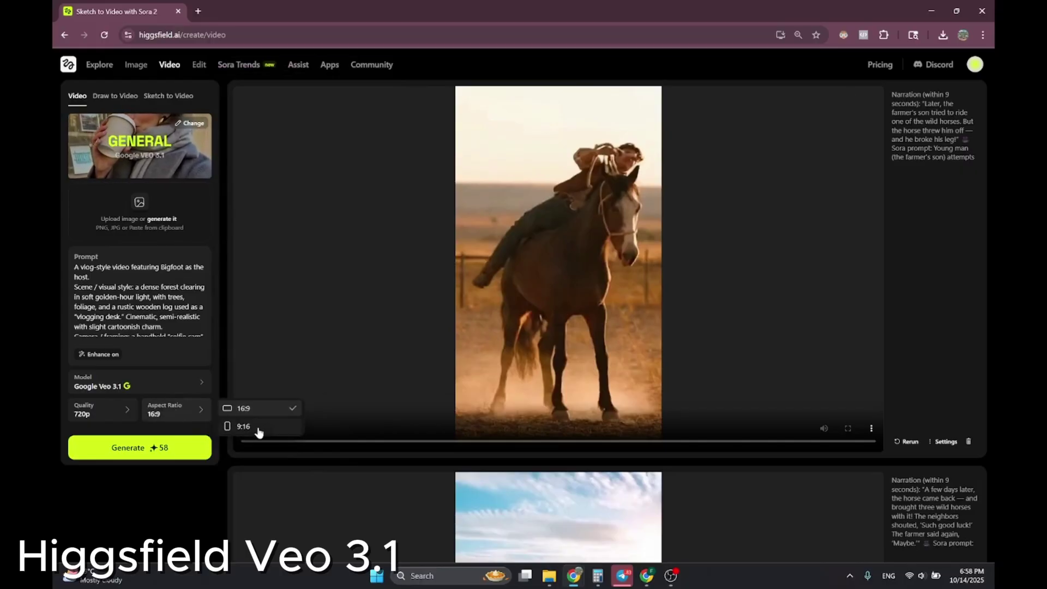
left_click(259, 426)
left_click(175, 413)
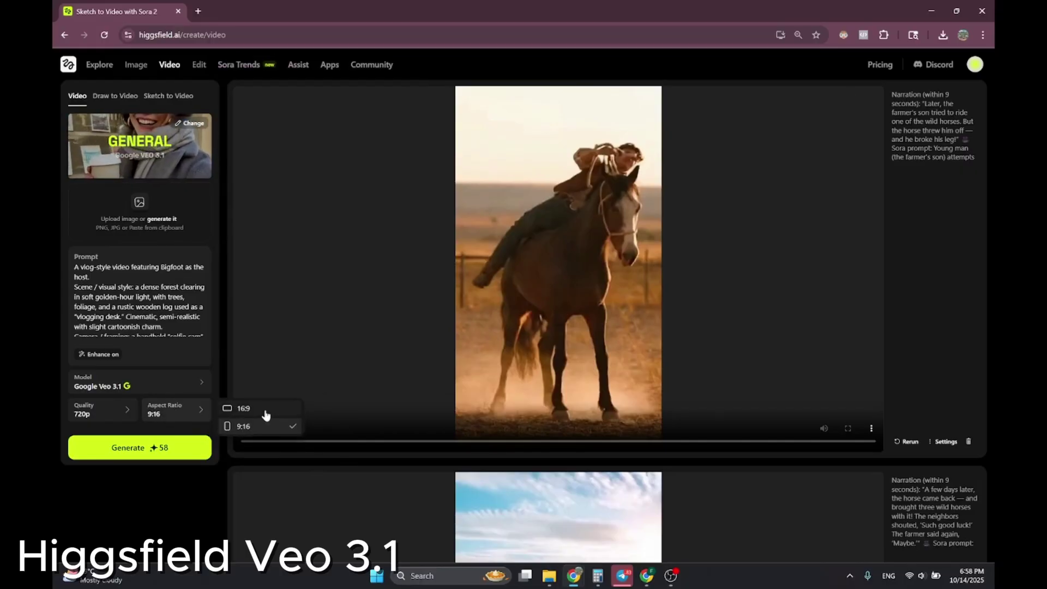
- Set quality to 1080p, try generating, and dismiss the 'Start frame required' warning
left_click(82, 409)
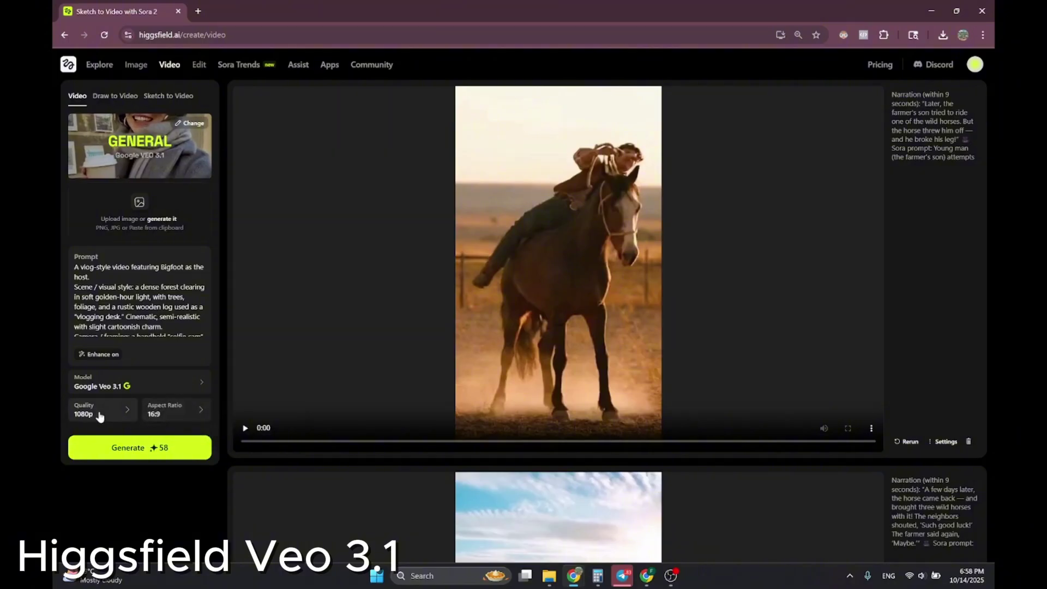
left_click(99, 416)
left_click(182, 432)
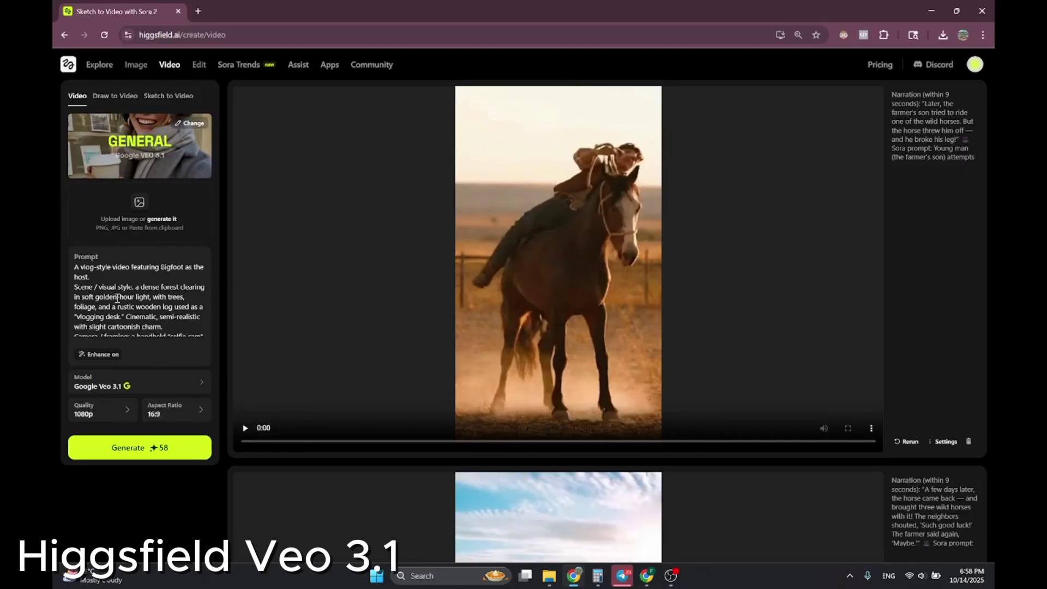
left_click(163, 454)
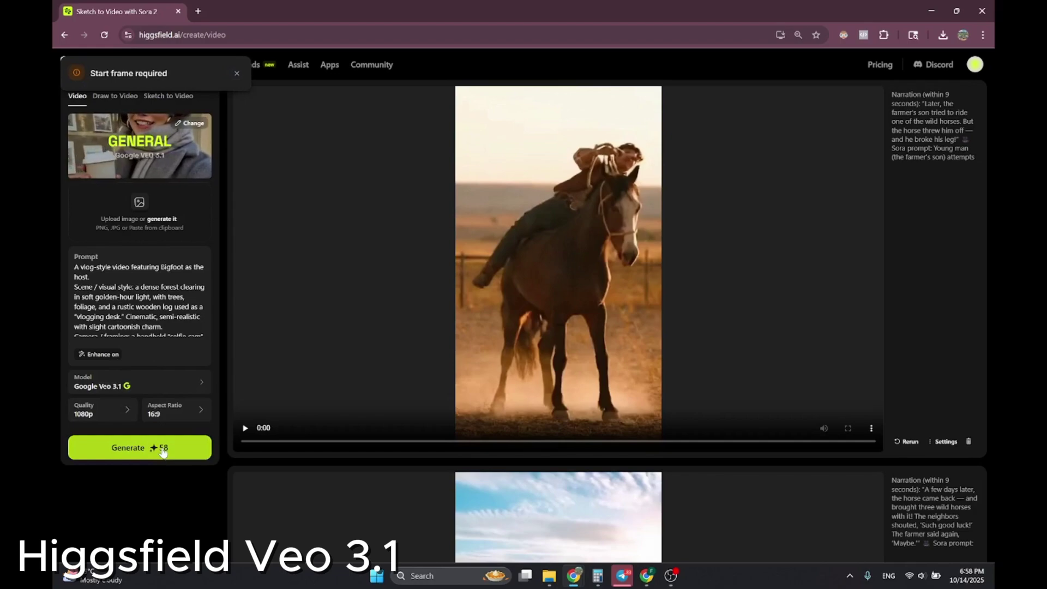
left_click(235, 76)
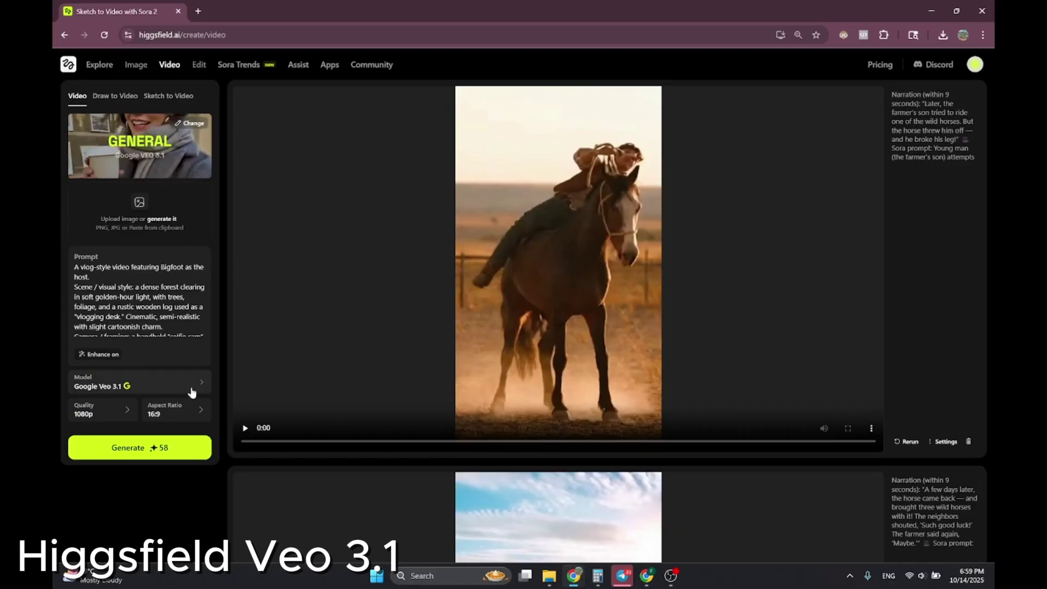
- Keep Google Veo 3.1, retry generating, and dismiss the start-frame warning again
left_click(155, 390)
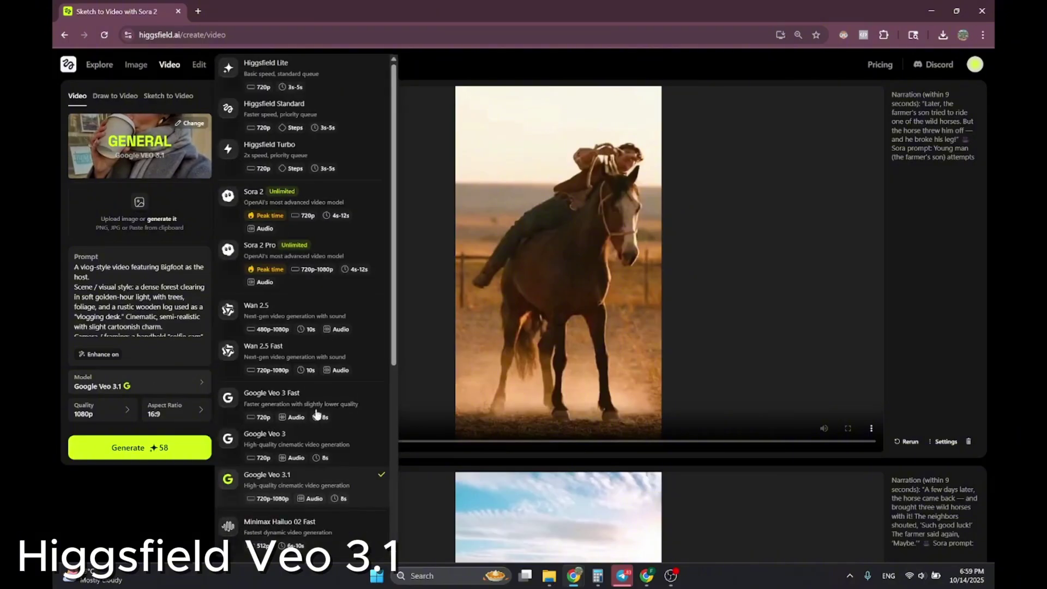
scroll(304, 381, "down", 3)
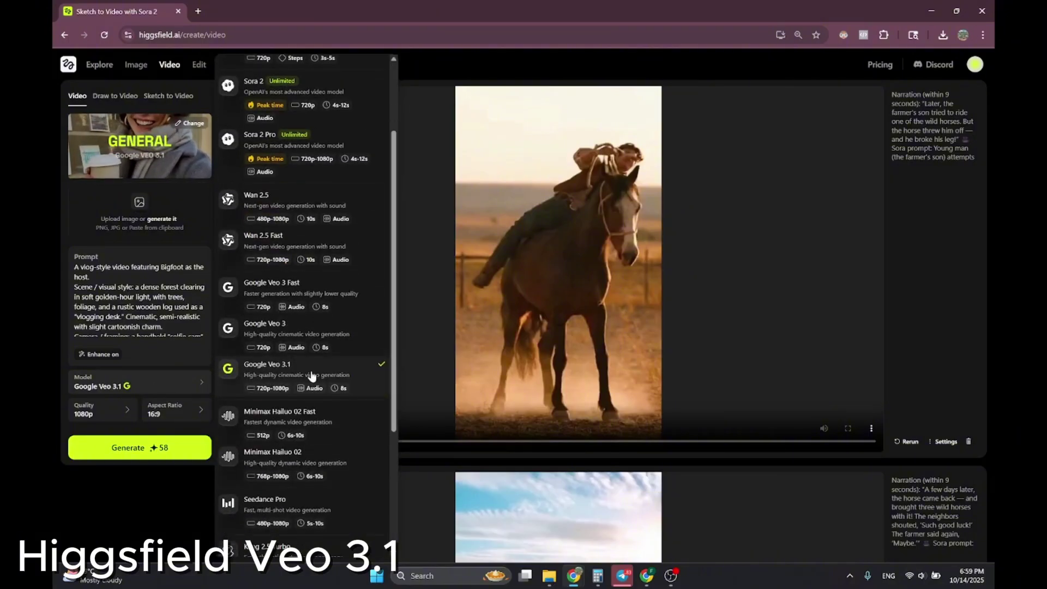
left_click(304, 382)
left_click(170, 449)
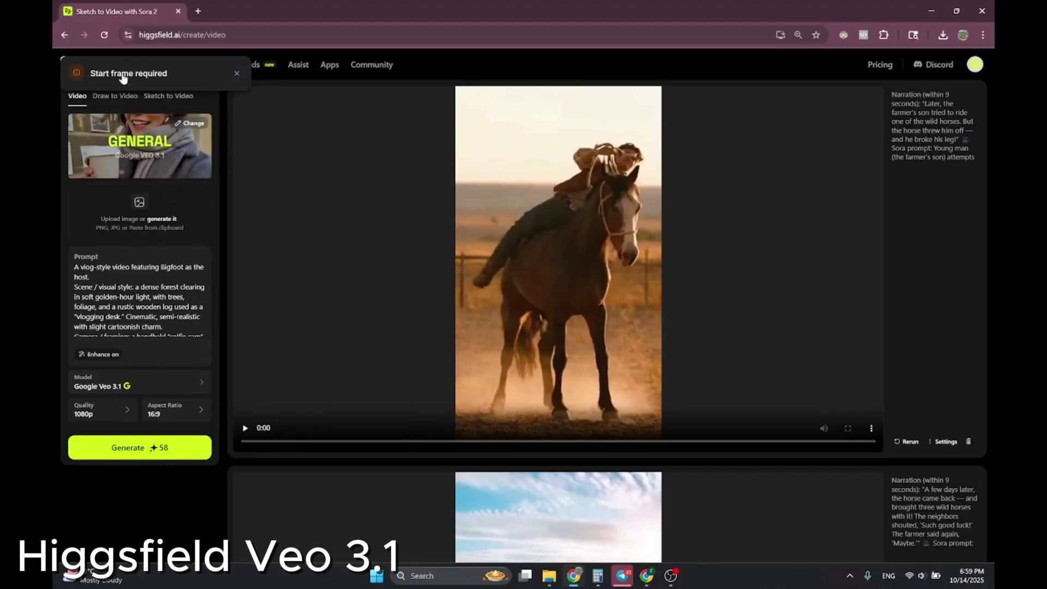
left_click(236, 74)
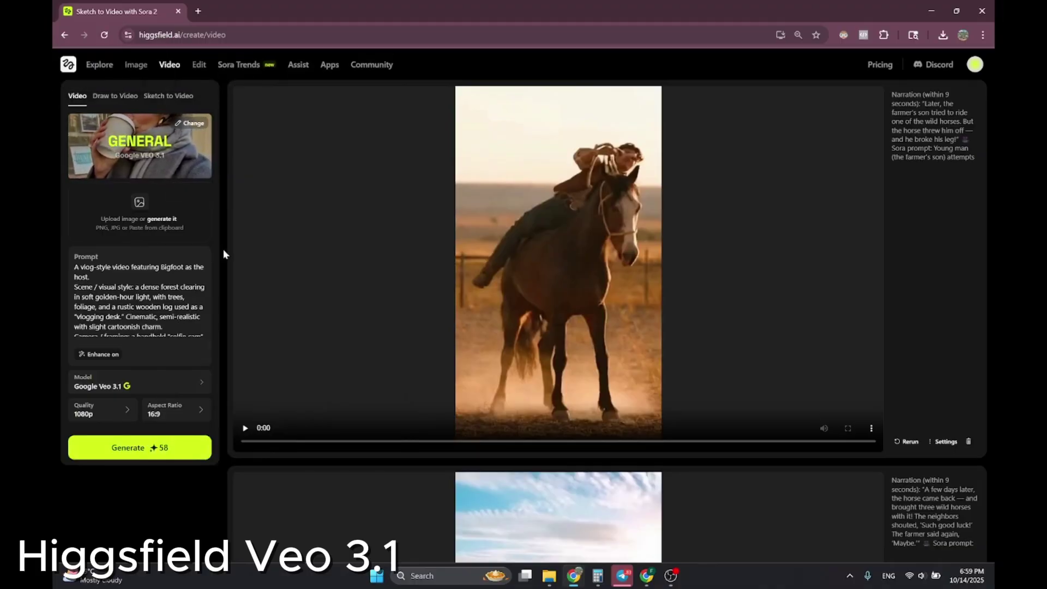
- Select the prompt text, go to the image generation page, and switch to ChatGPT
left_click(121, 298)
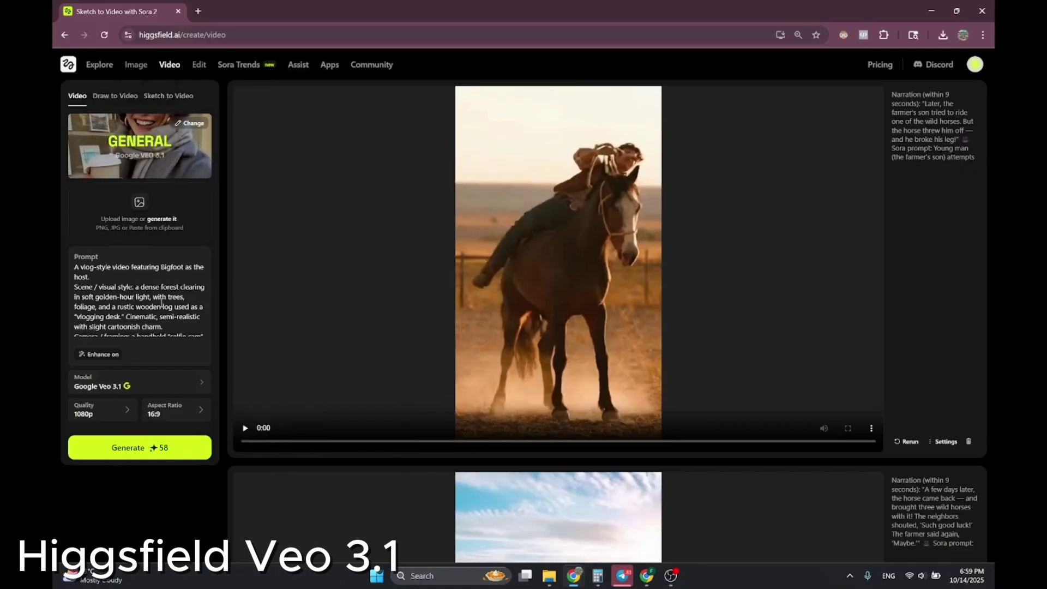
left_click(148, 307)
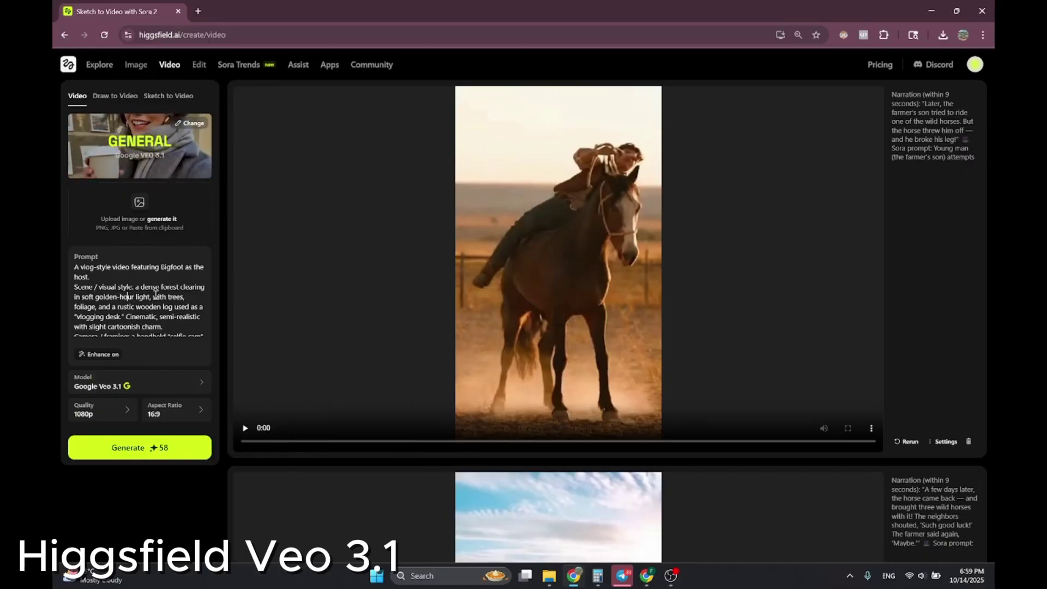
key("ctrl+a")
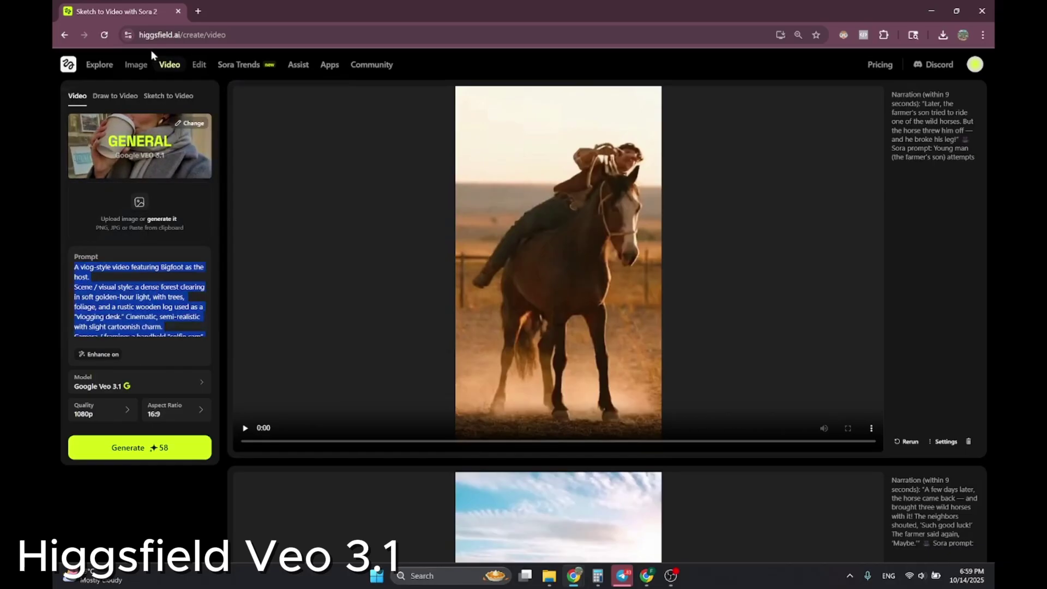
left_click(136, 65)
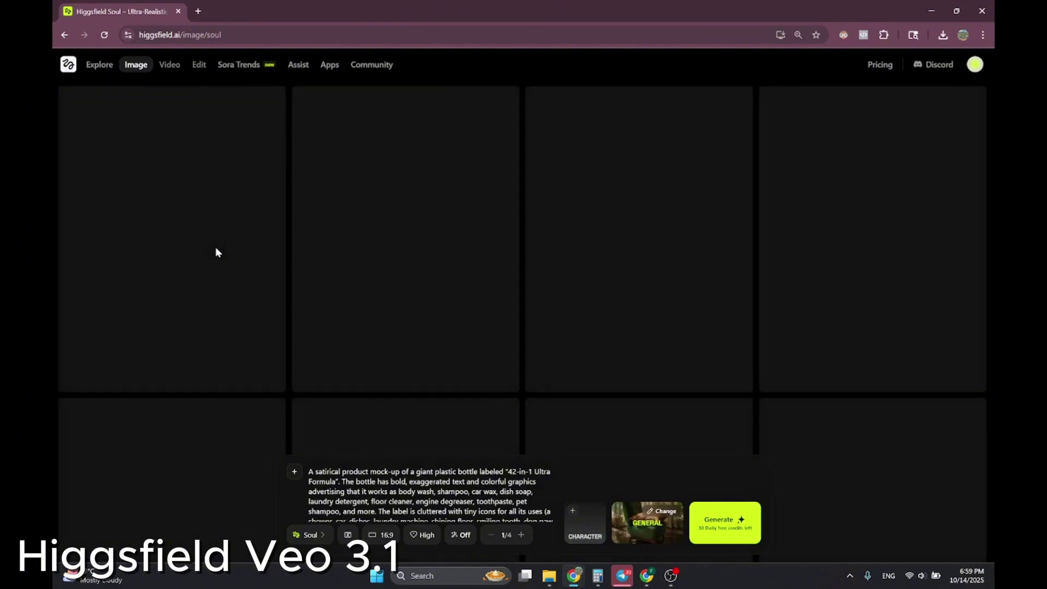
key("alt+Tab")
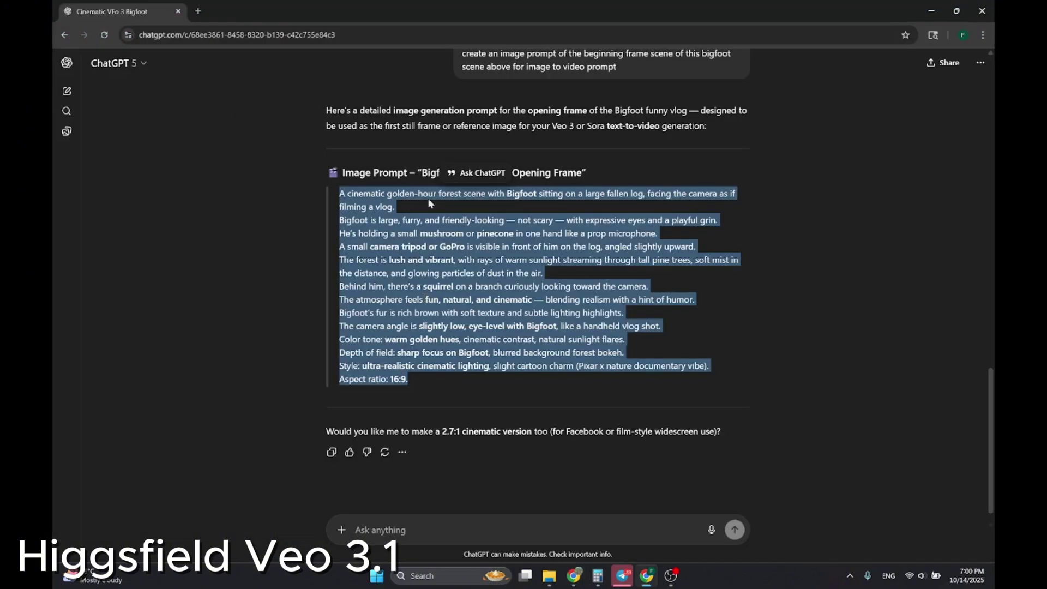
- Replace the old detergent prompt with the Bigfoot opening-frame prompt
left_click(931, 11)
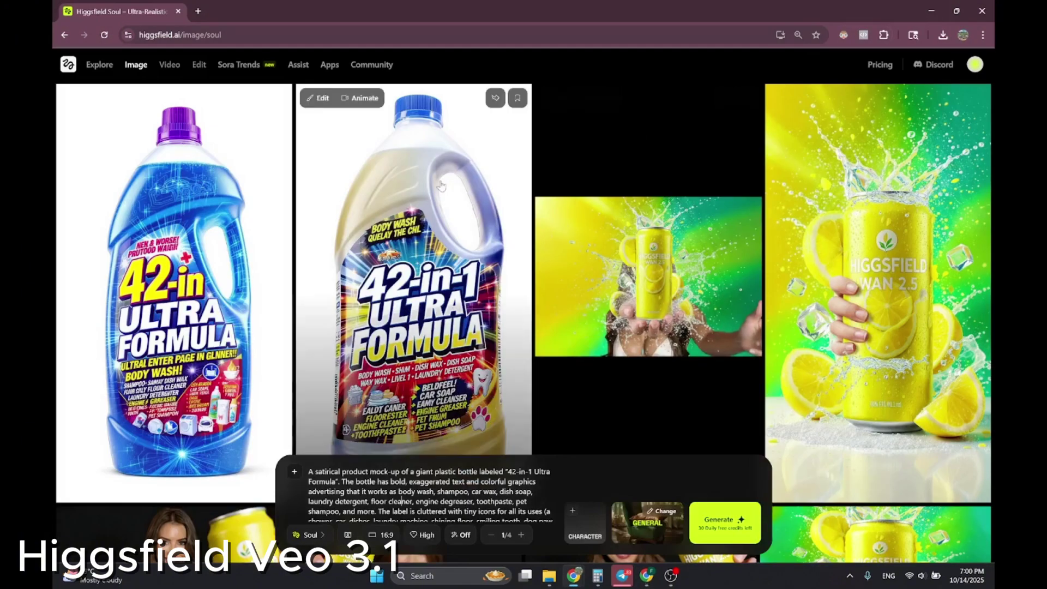
left_click(376, 492)
key("ctrl+a")
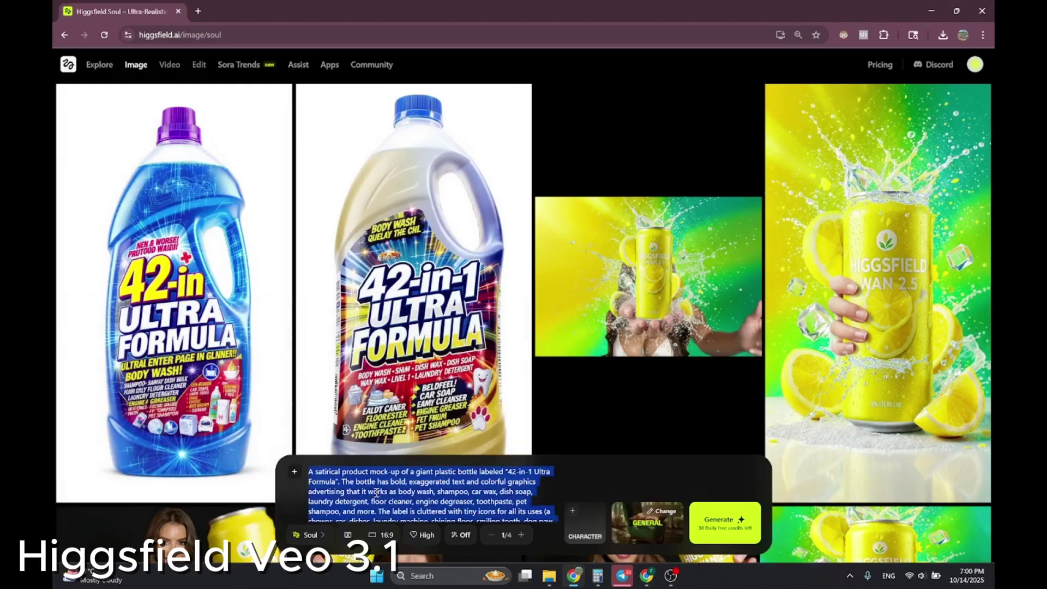
key("ctrl+v")
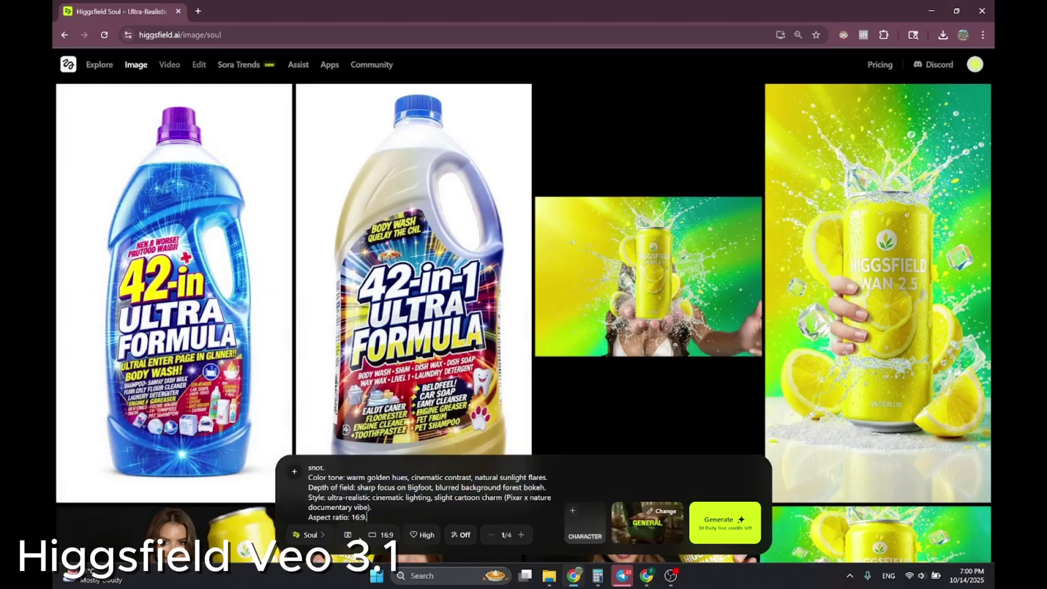
- Choose Nano Banana as the image model, leaving unlimited generation off
left_click(309, 535)
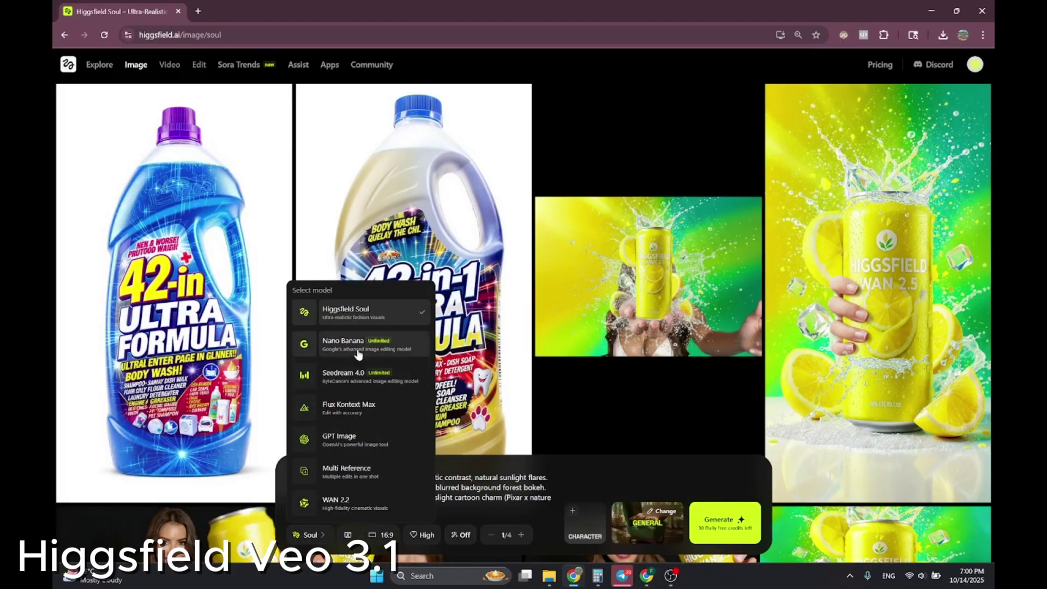
left_click(359, 353)
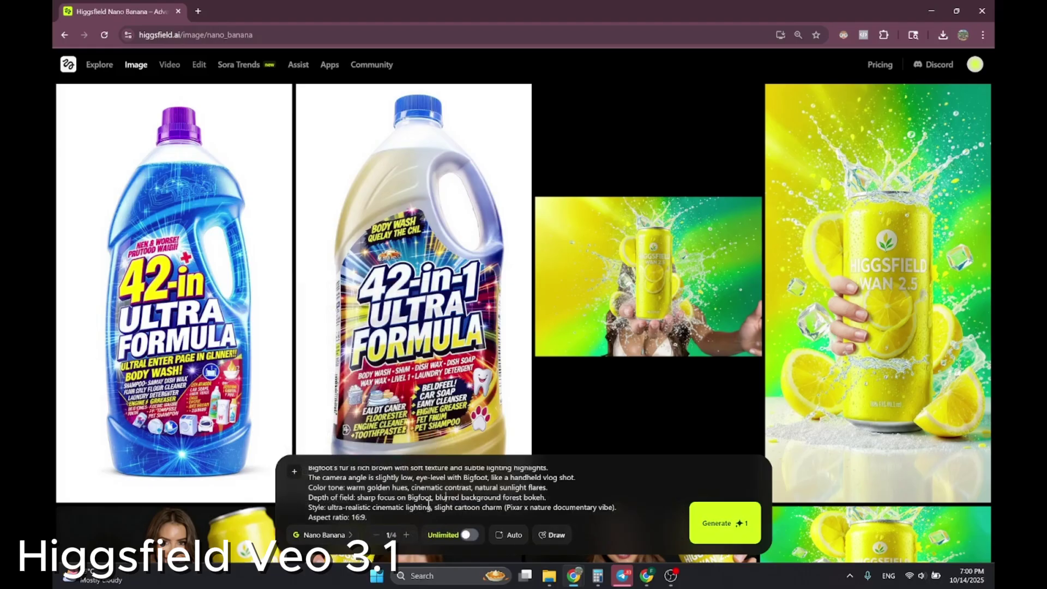
scroll(426, 505, "down", 3)
left_click(345, 537)
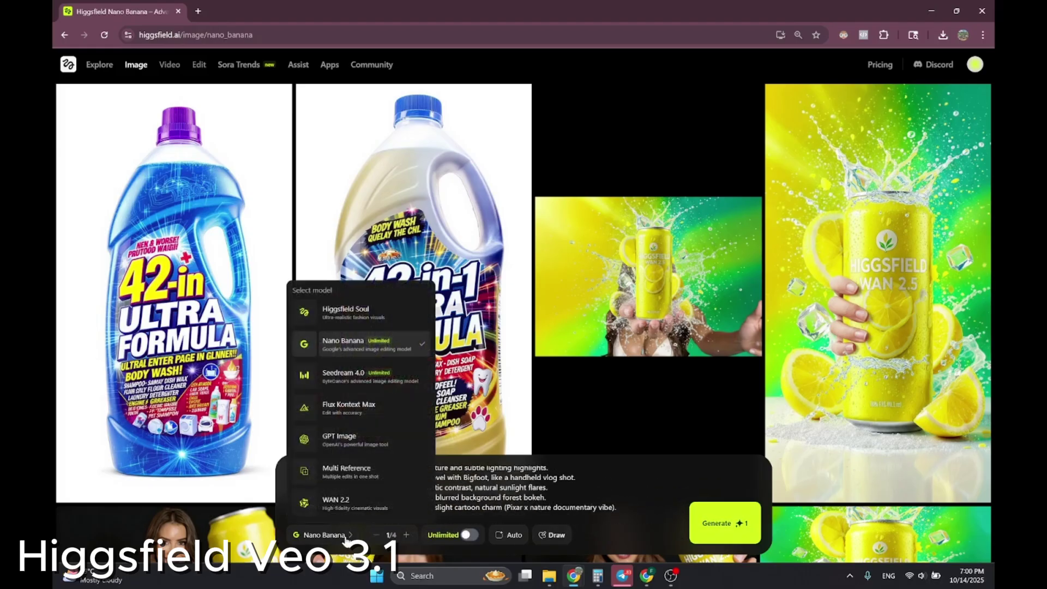
left_click(506, 512)
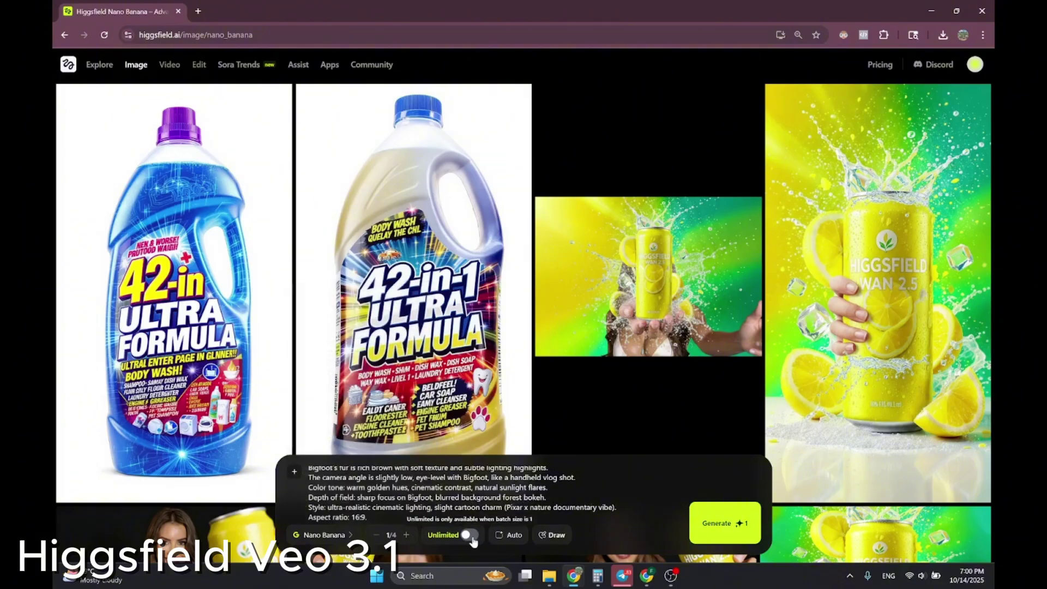
left_click(471, 535)
left_click(471, 536)
- Try Seedream 4.0, then switch back to Nano Banana with unlimited generation off
left_click(321, 535)
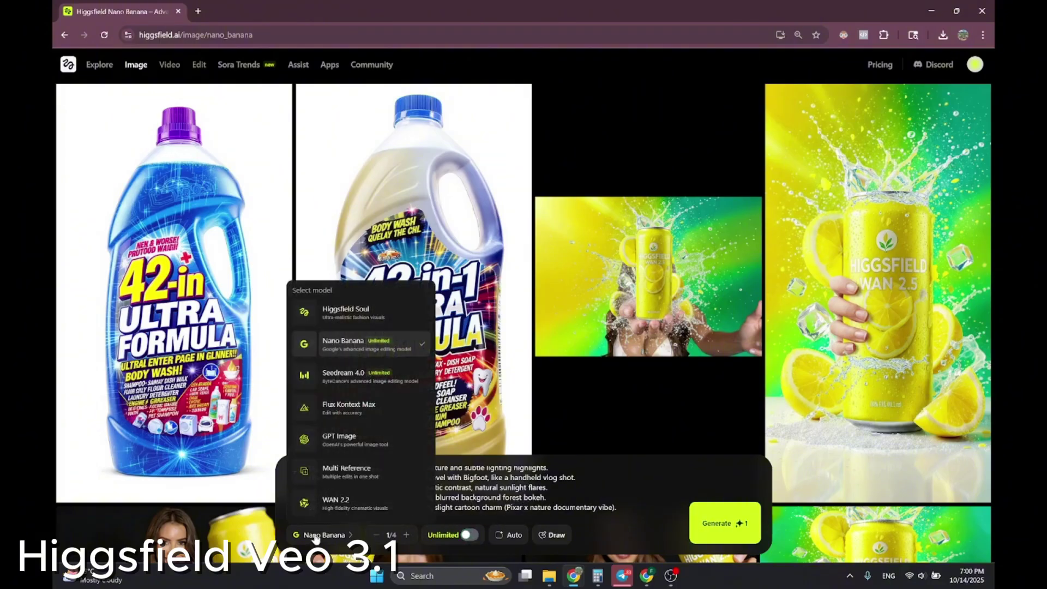
left_click(353, 380)
left_click(554, 536)
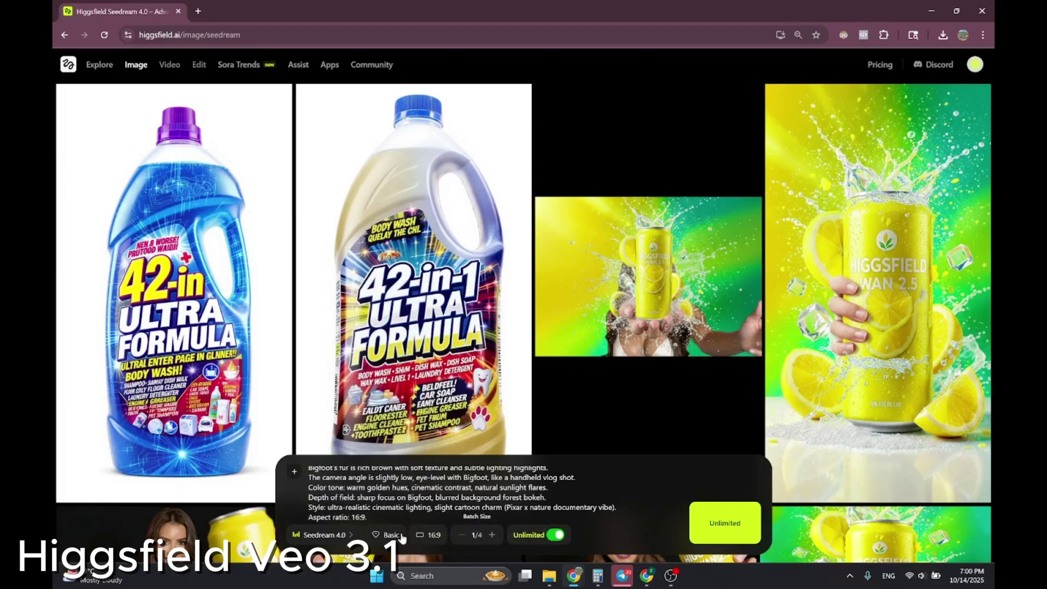
left_click(555, 536)
left_click(320, 535)
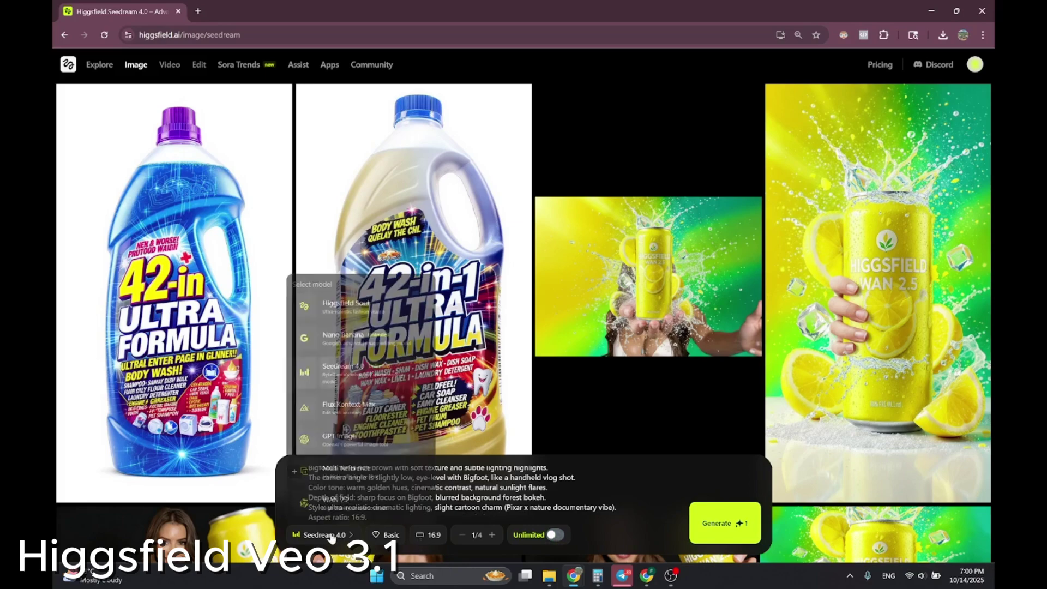
left_click(352, 349)
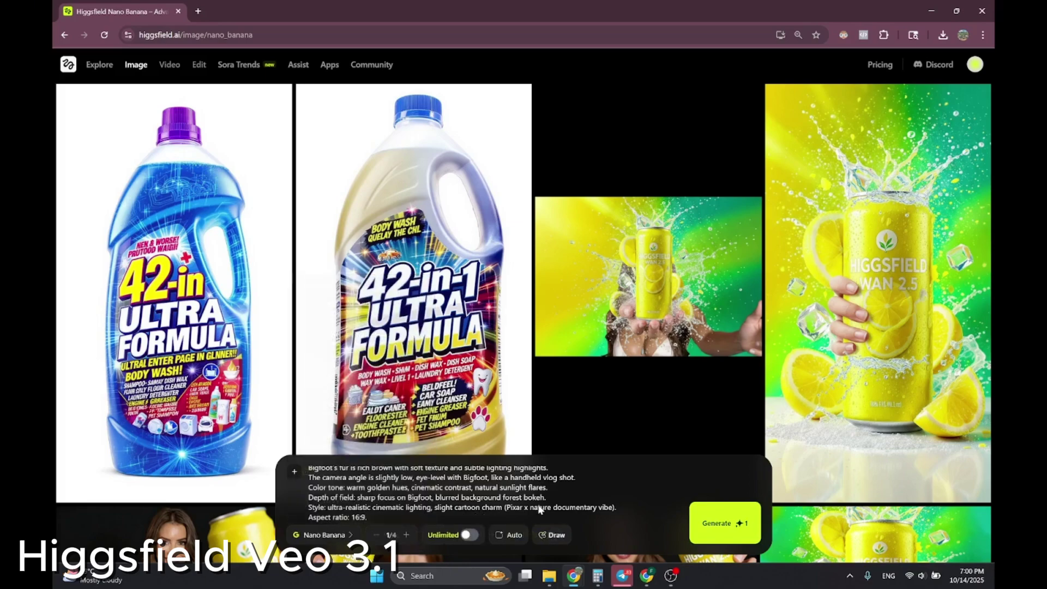
scroll(512, 500, "up", 10)
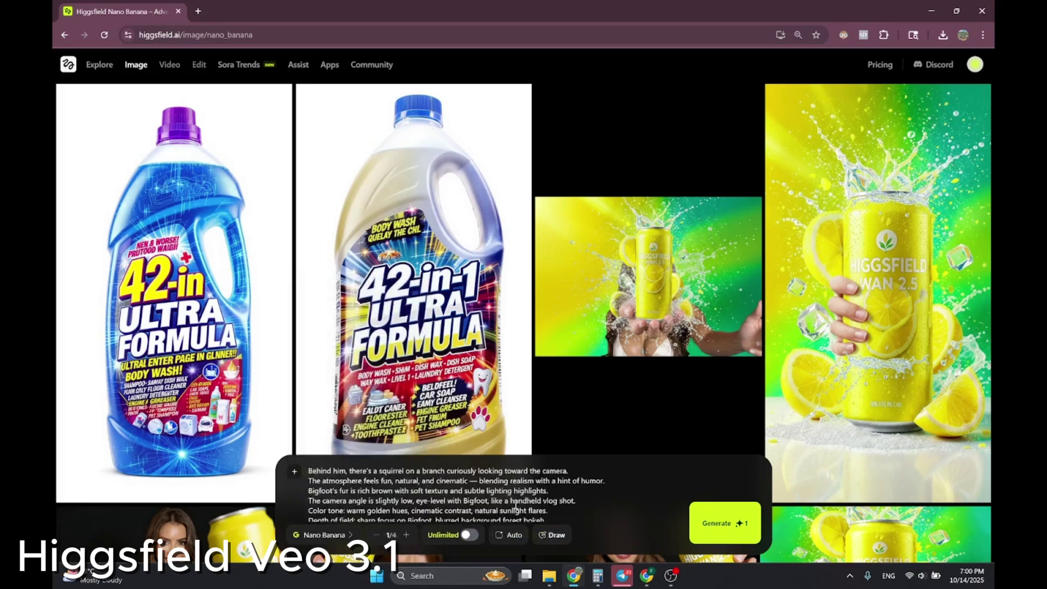
left_click(471, 537)
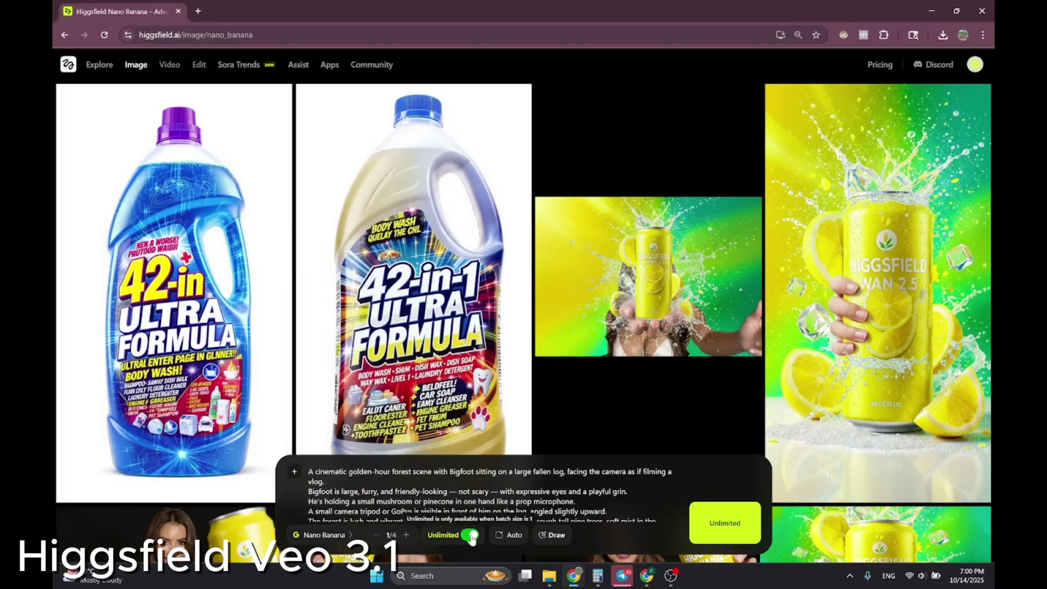
left_click(471, 537)
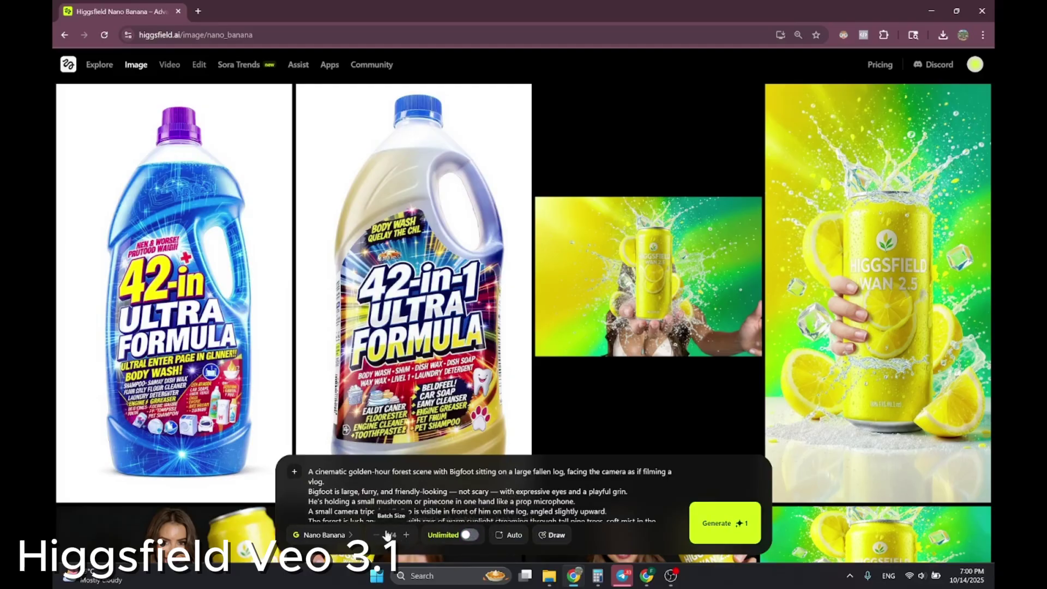
- Generate the Bigfoot image with Nano Banana and wait for the result
left_click(721, 523)
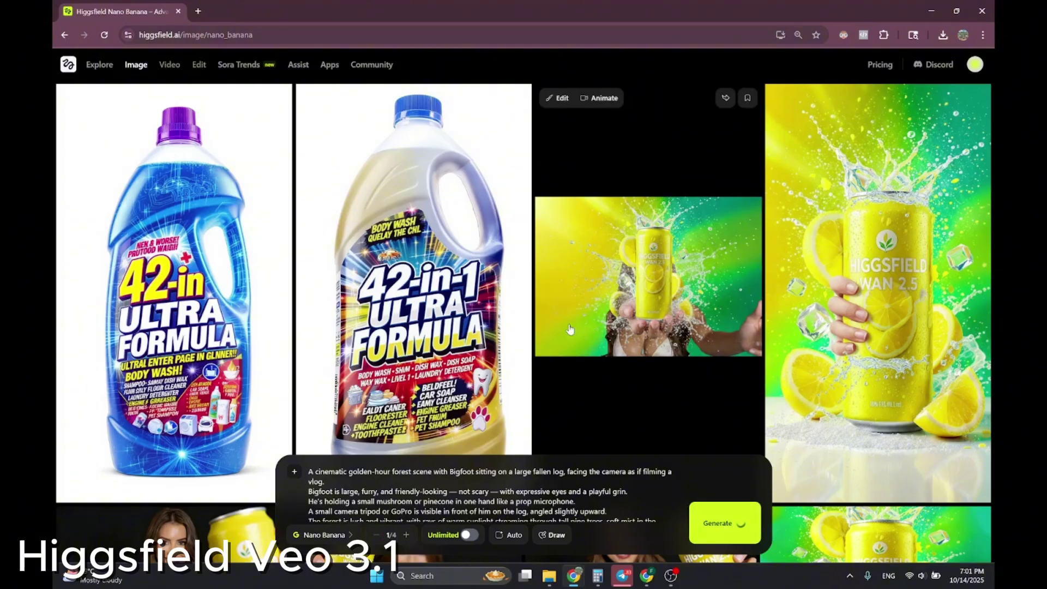
left_click(494, 501)
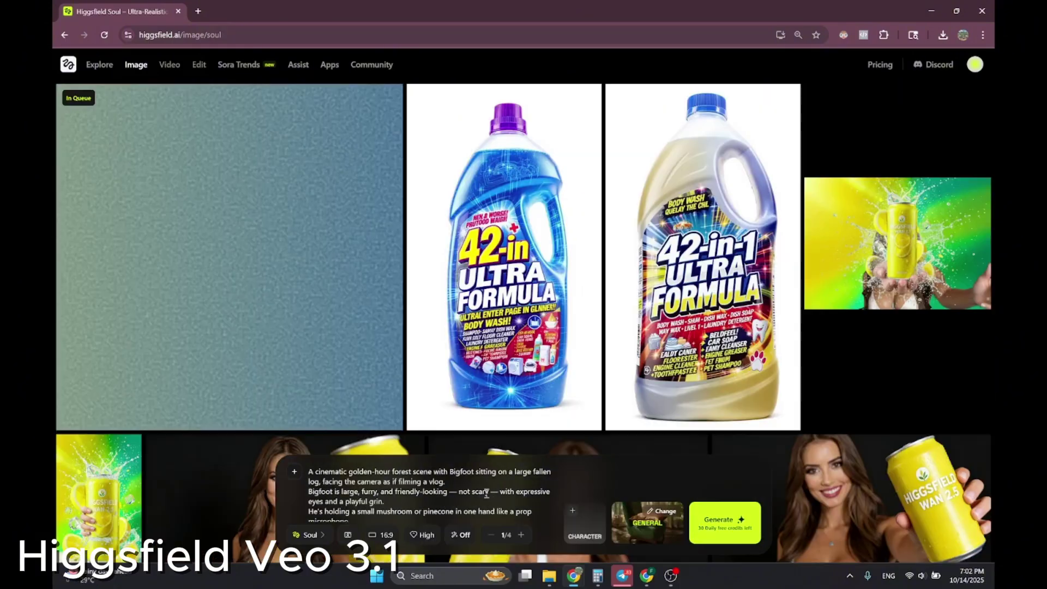
scroll(315, 480, "down", 5)
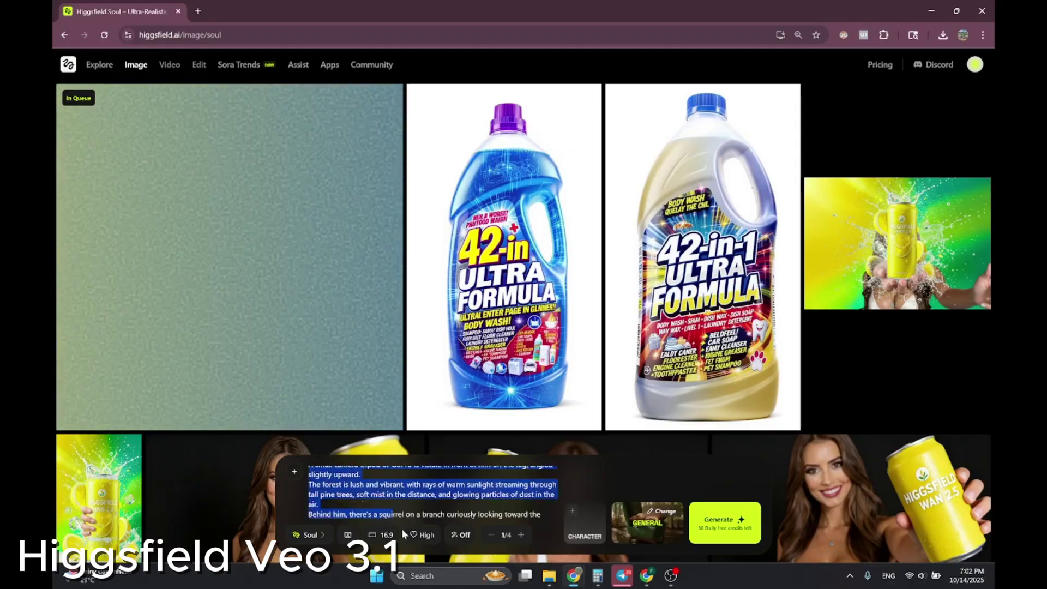
left_click(310, 535)
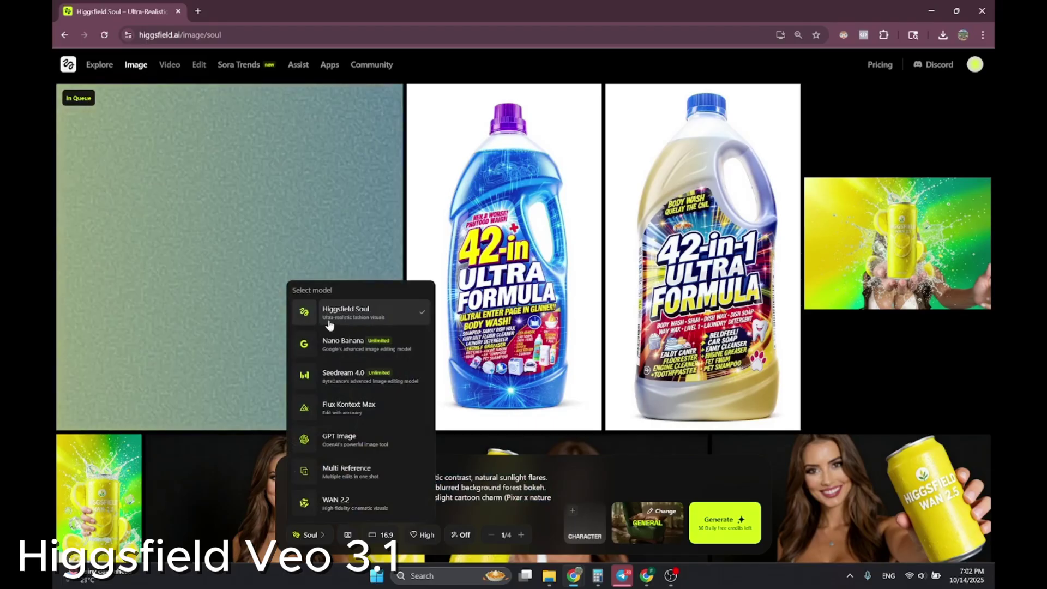
left_click(517, 487)
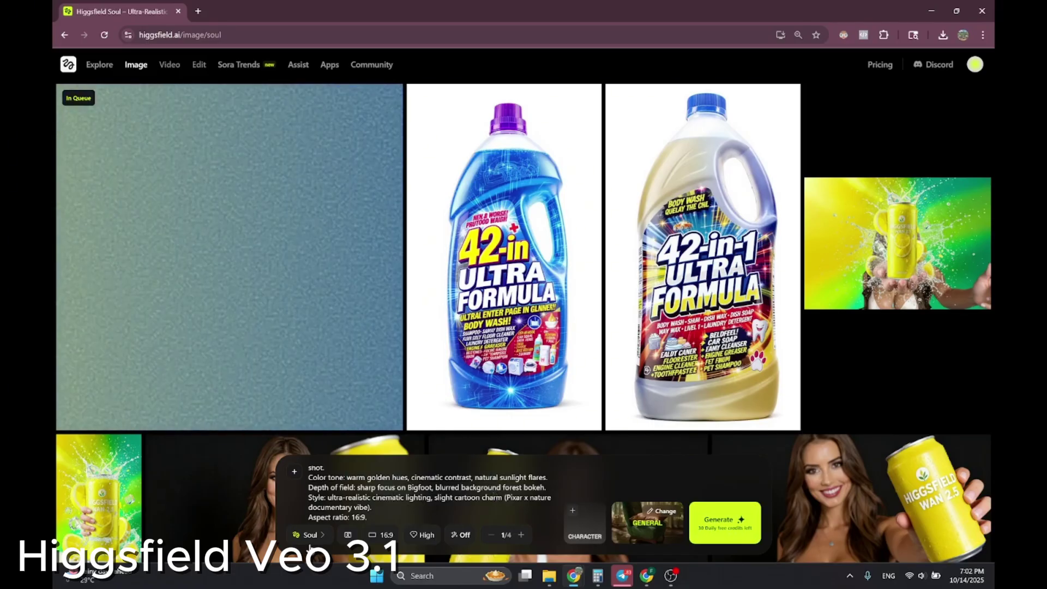
left_click(309, 535)
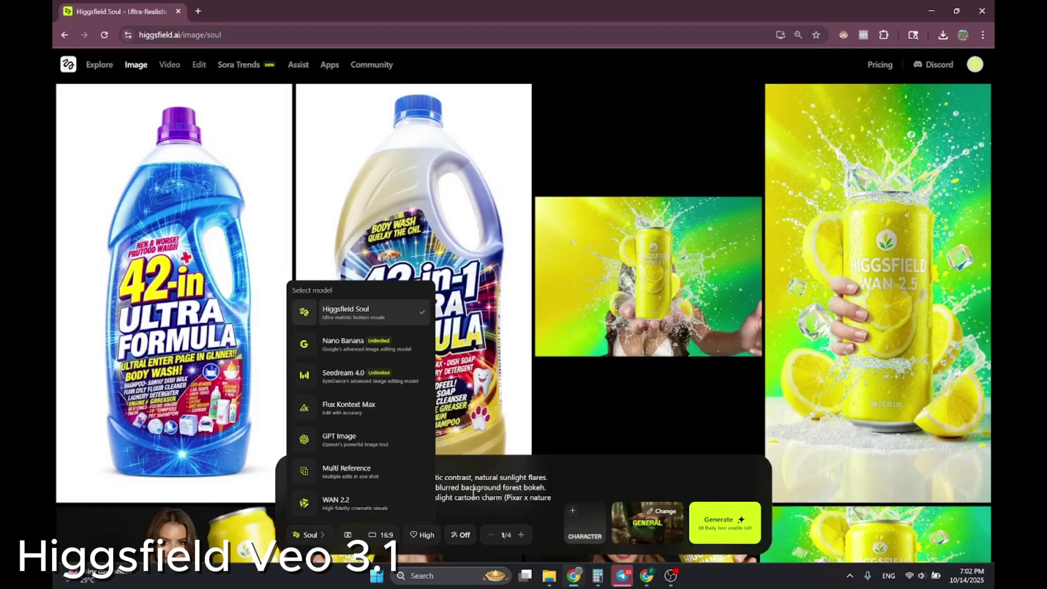
left_click(474, 493)
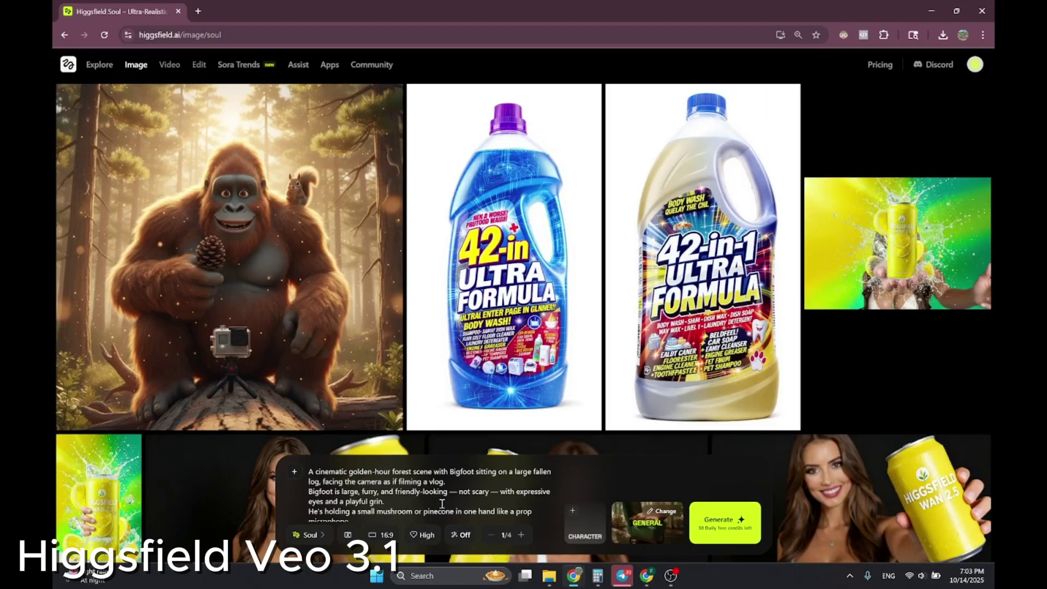
- Preview the Nano Banana Bigfoot image, then generate it again with Seedream 4.0
mouse_move(269, 238)
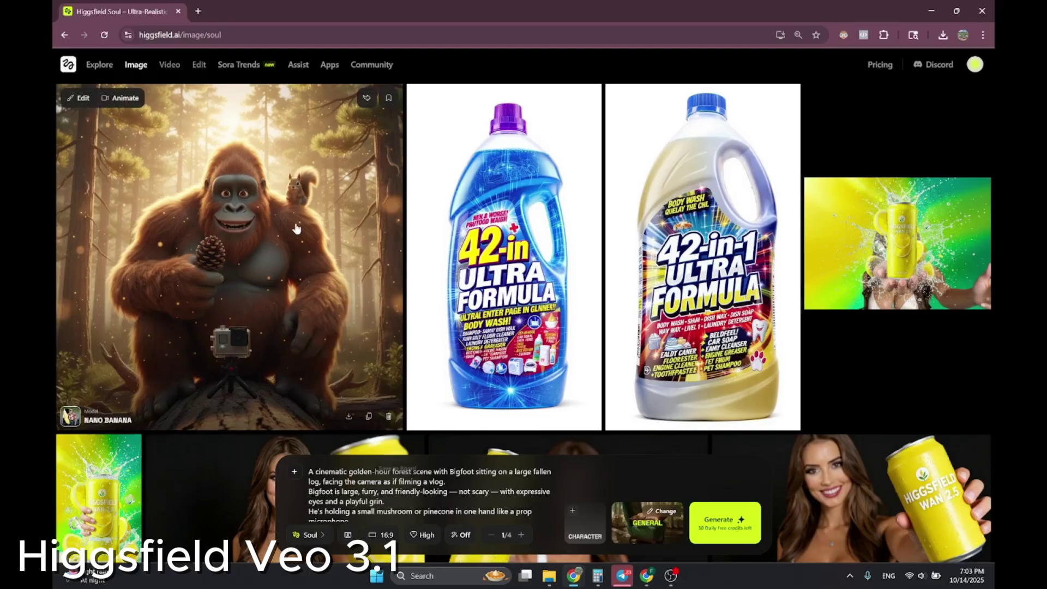
left_click(260, 238)
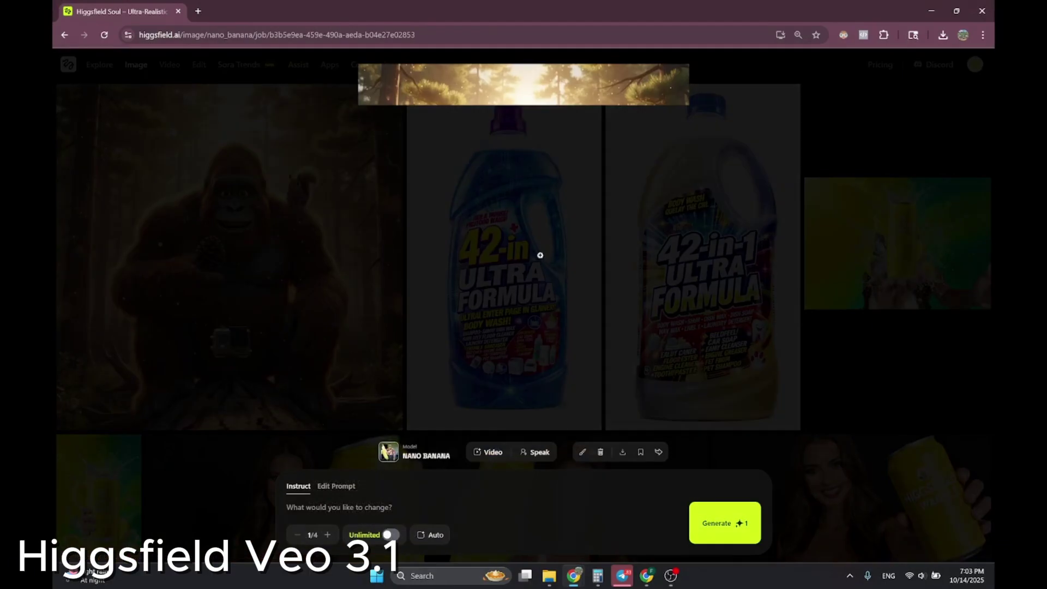
left_click(878, 368)
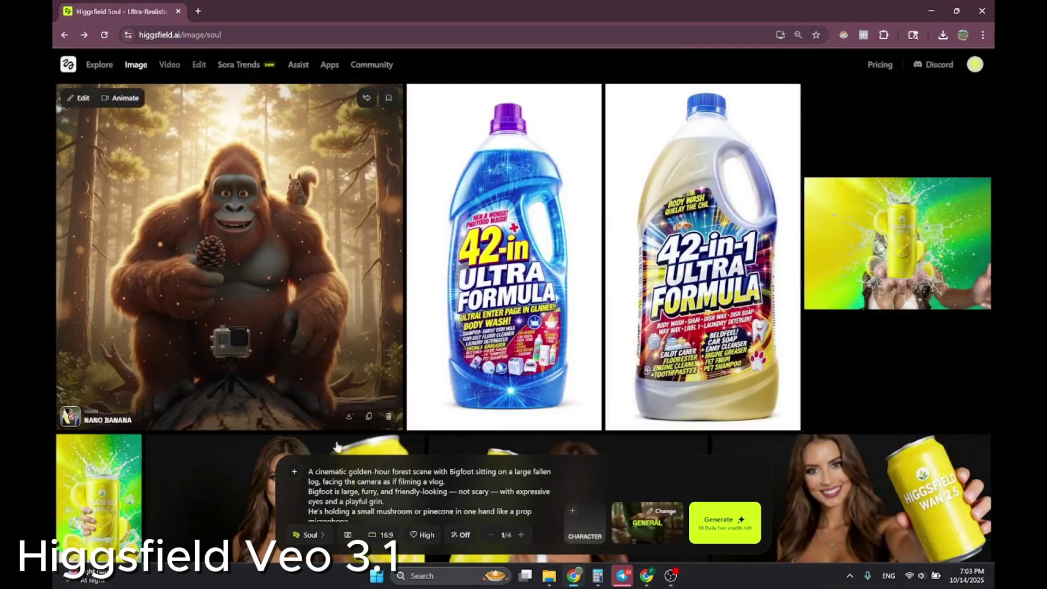
left_click(311, 535)
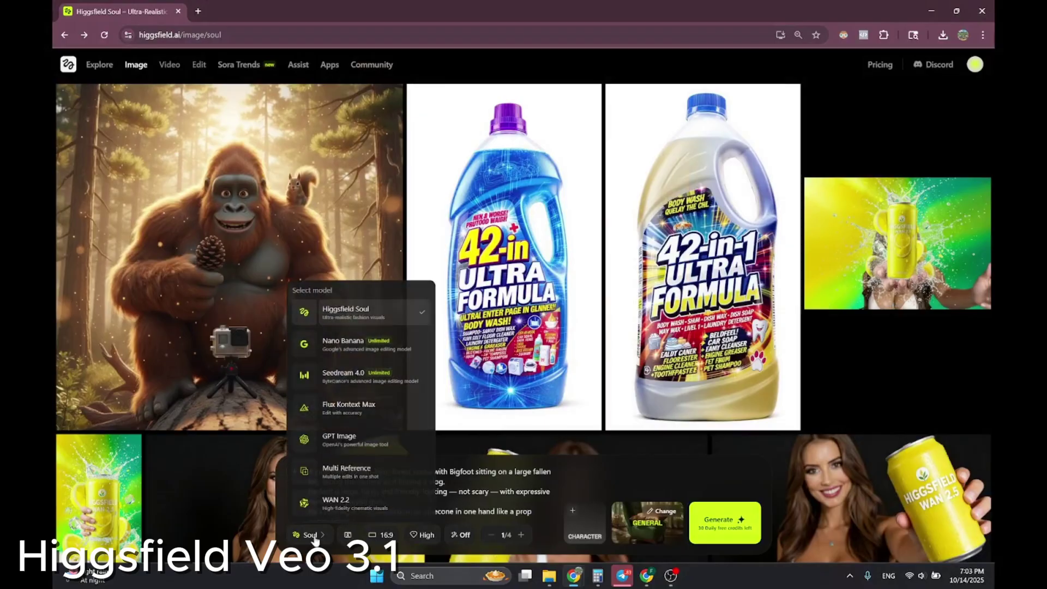
left_click(357, 379)
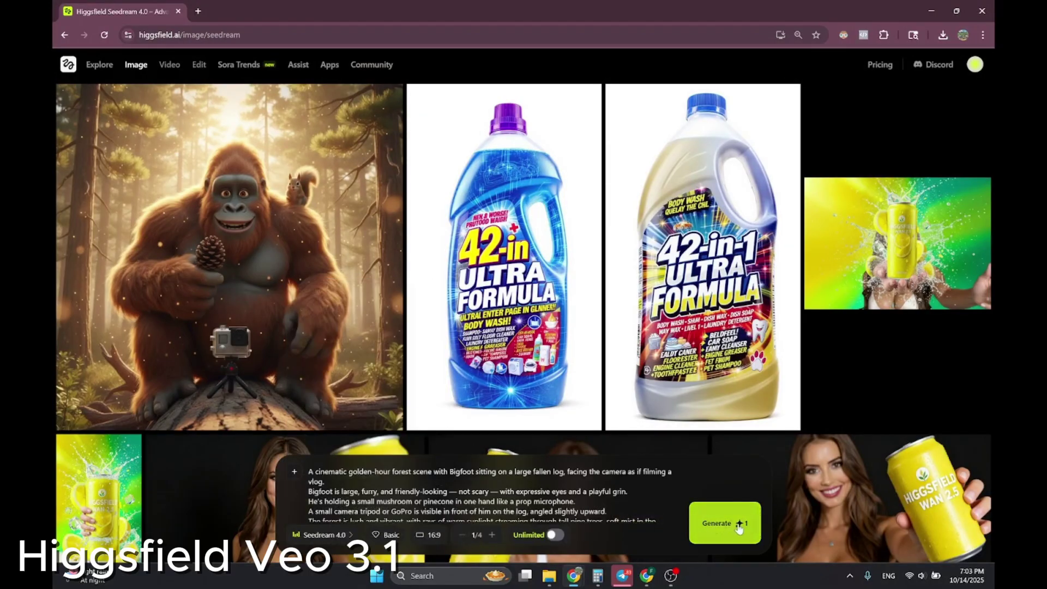
left_click(719, 523)
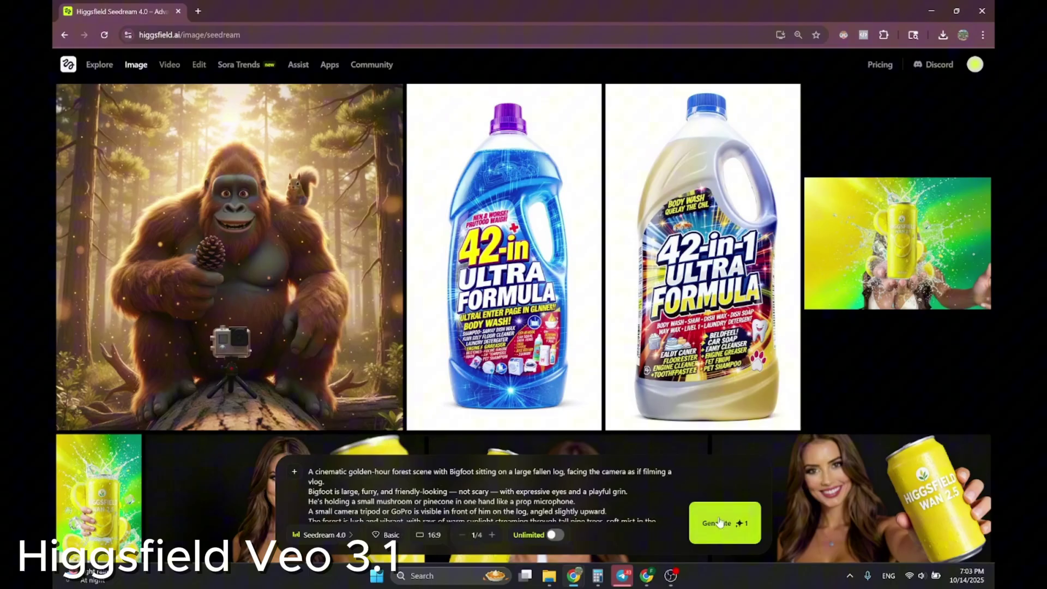
- Generate the Bigfoot image with the Higgsfield Soul model
left_click(325, 534)
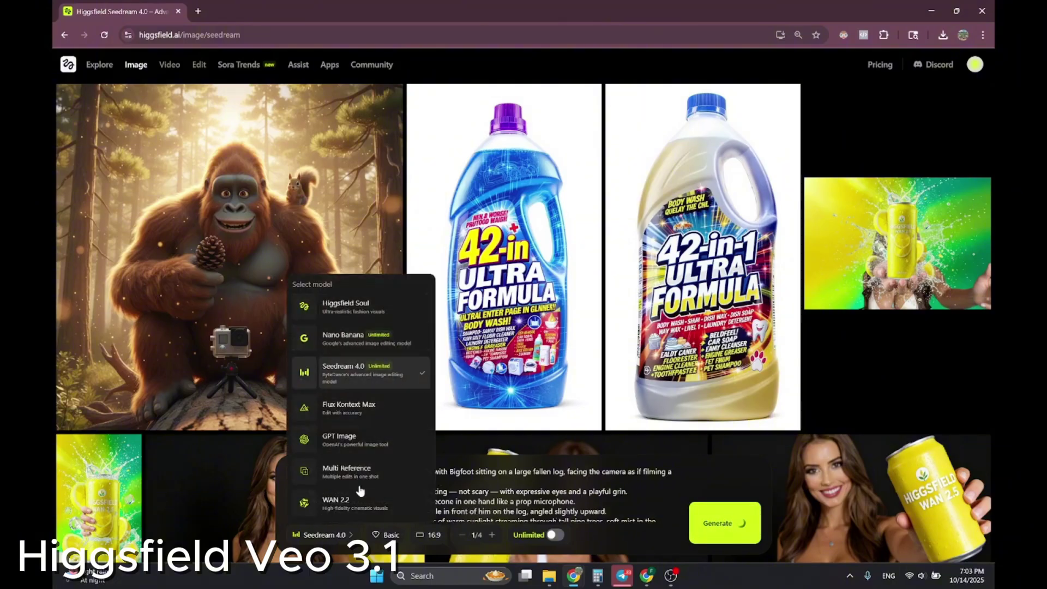
left_click(369, 309)
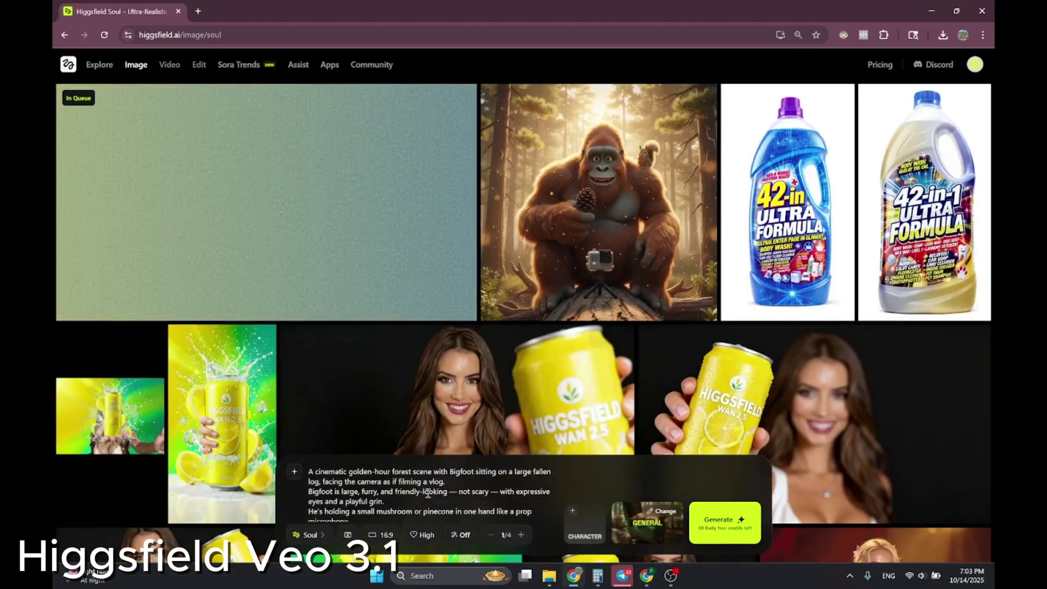
left_click(719, 521)
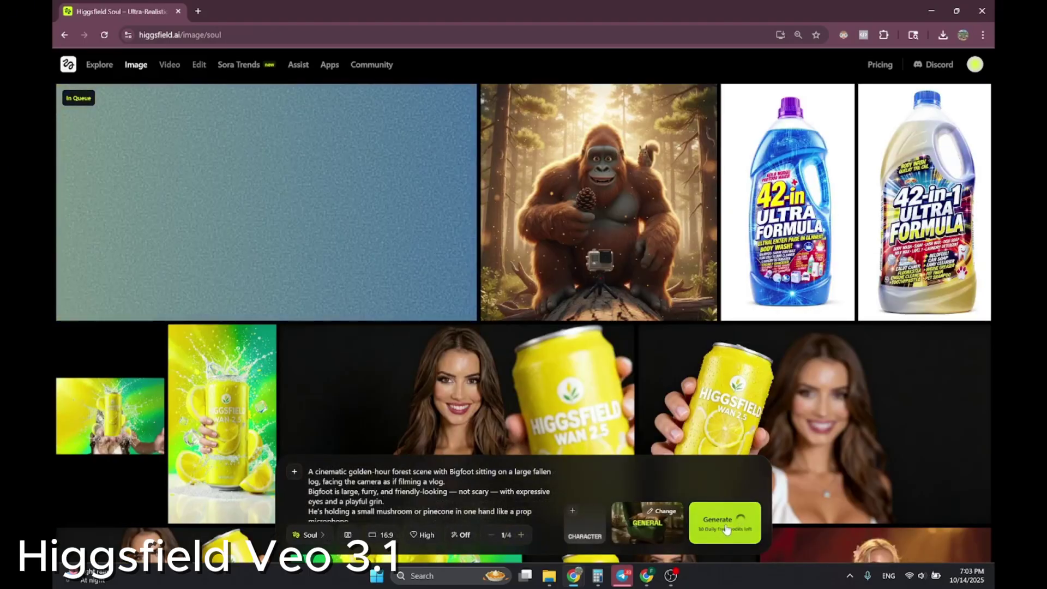
mouse_move(549, 256)
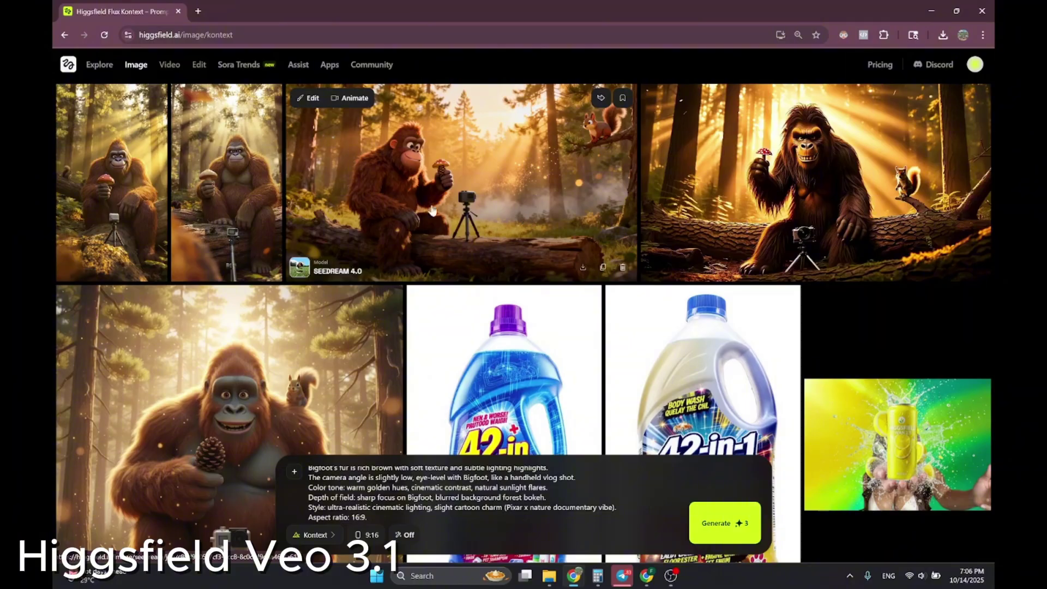
- Preview the Bigfoot images from Soul, Nano Banana and Flux Kontext at full size
left_click(437, 184)
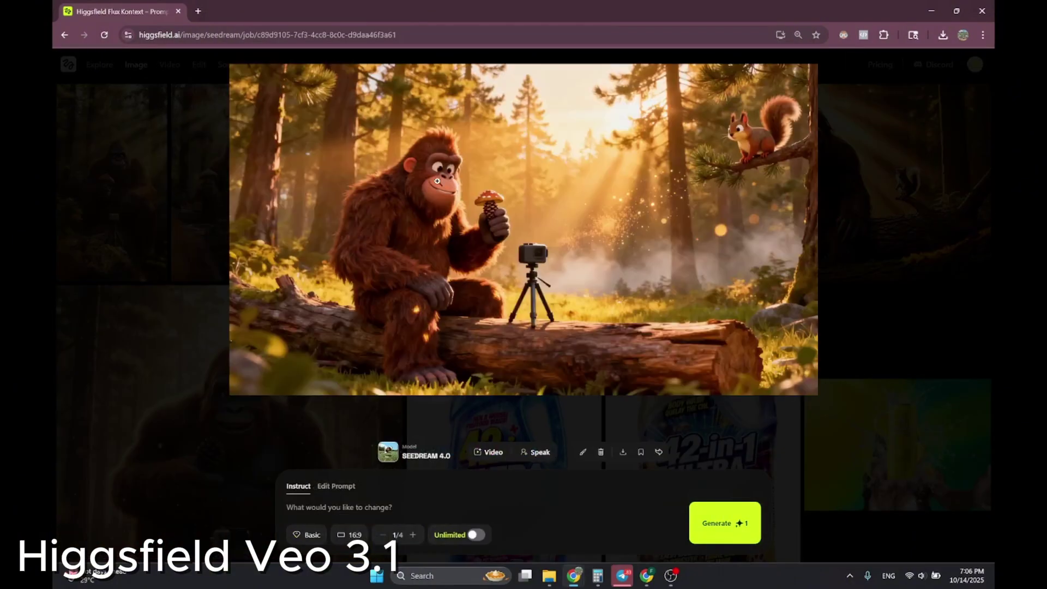
left_click(877, 252)
left_click(768, 203)
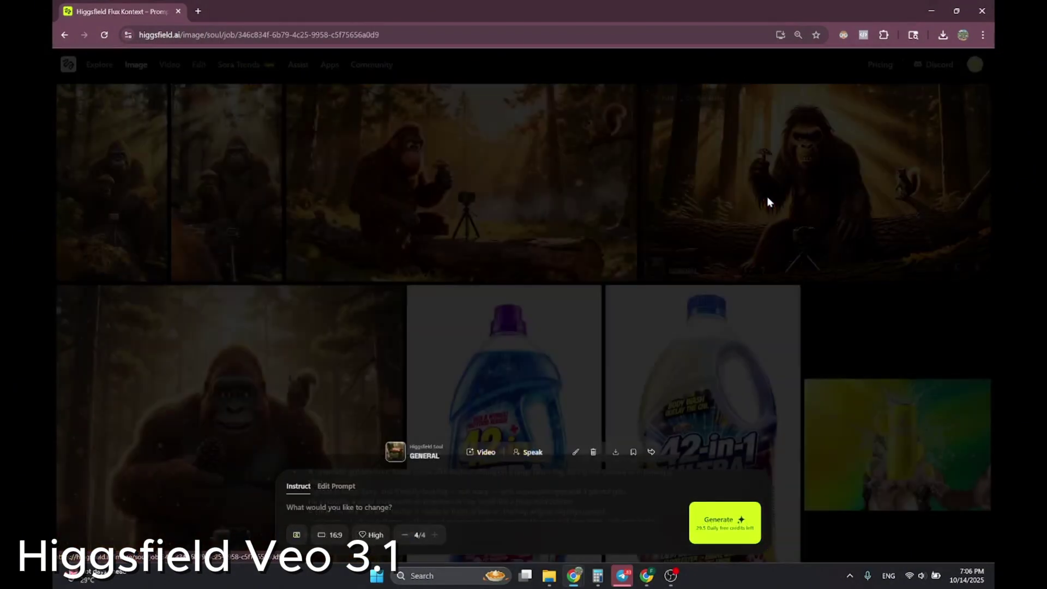
left_click(885, 255)
left_click(292, 411)
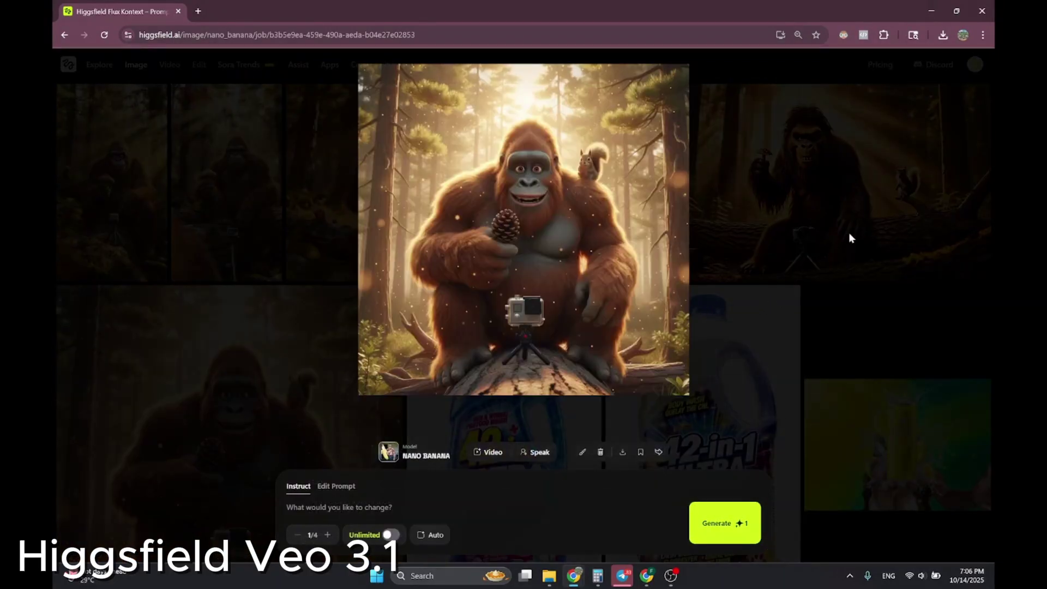
left_click(851, 239)
left_click(226, 205)
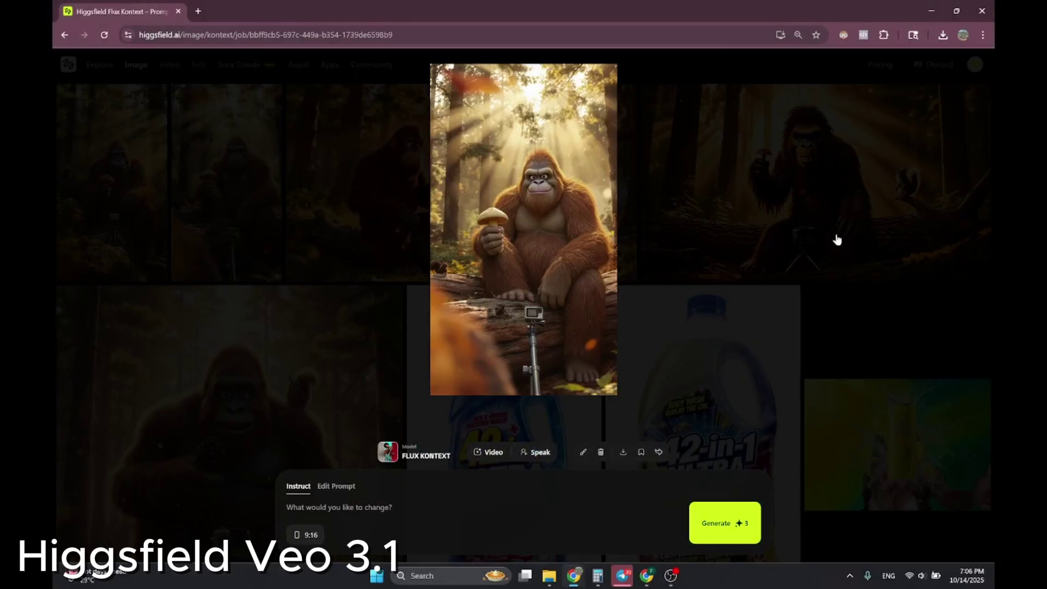
left_click(837, 240)
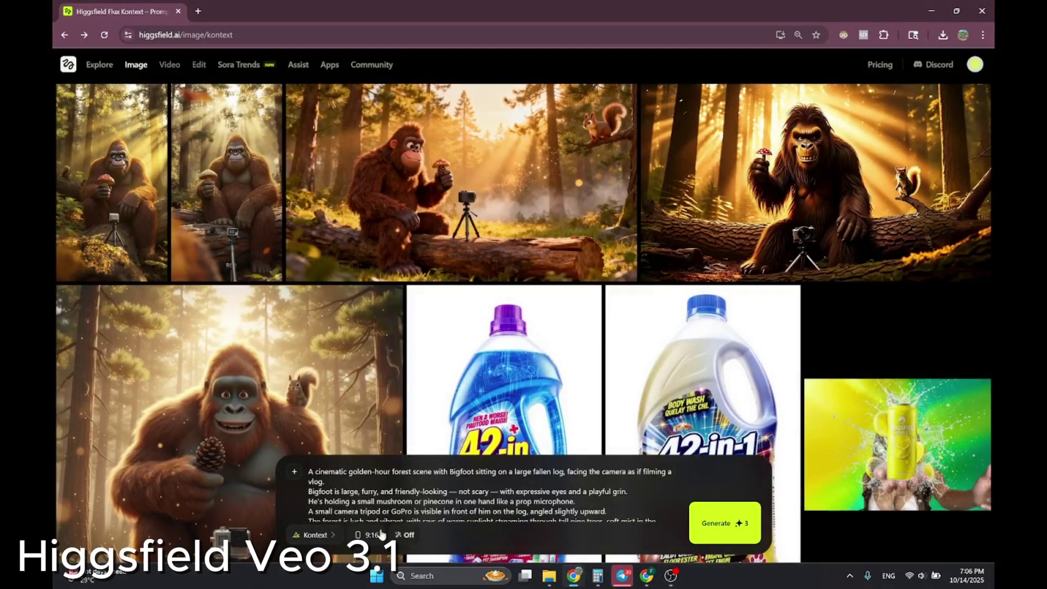
- Set the aspect ratio to 16:9 and generate new images from the Bigfoot prompt
left_click(368, 544)
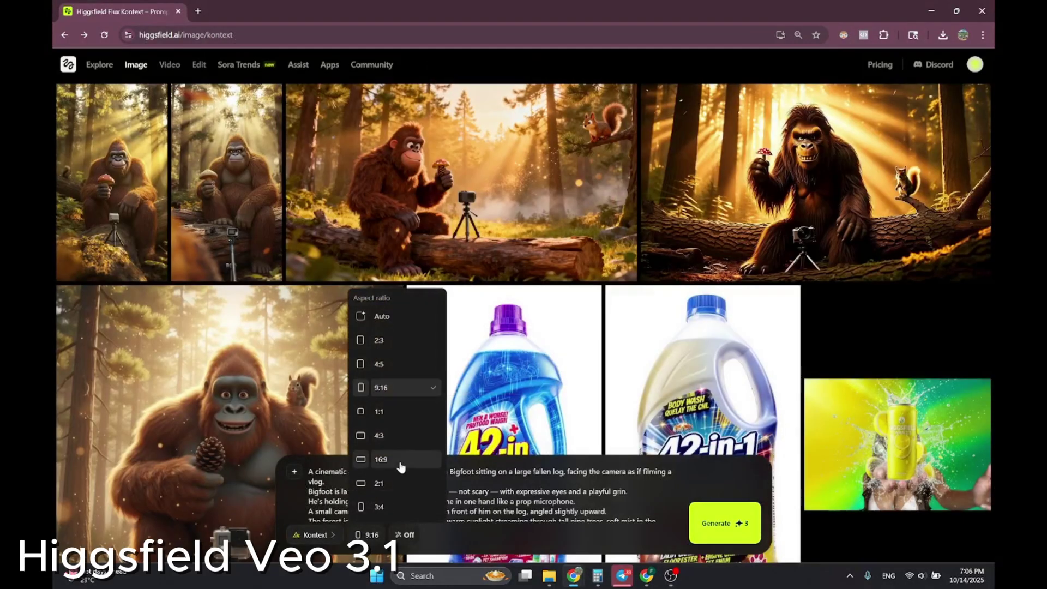
left_click(401, 466)
left_click(99, 180)
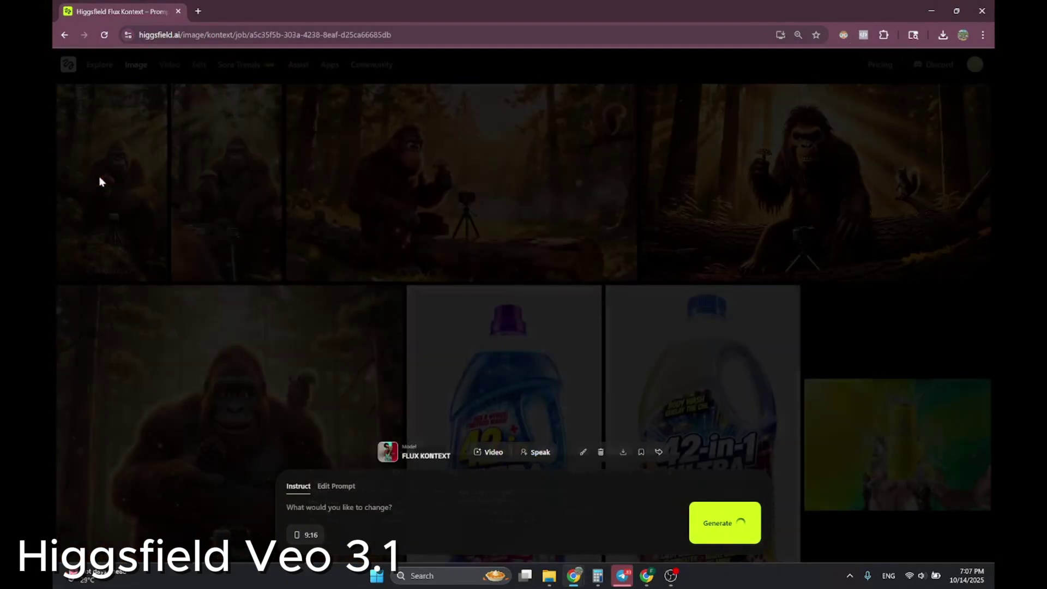
left_click(779, 219)
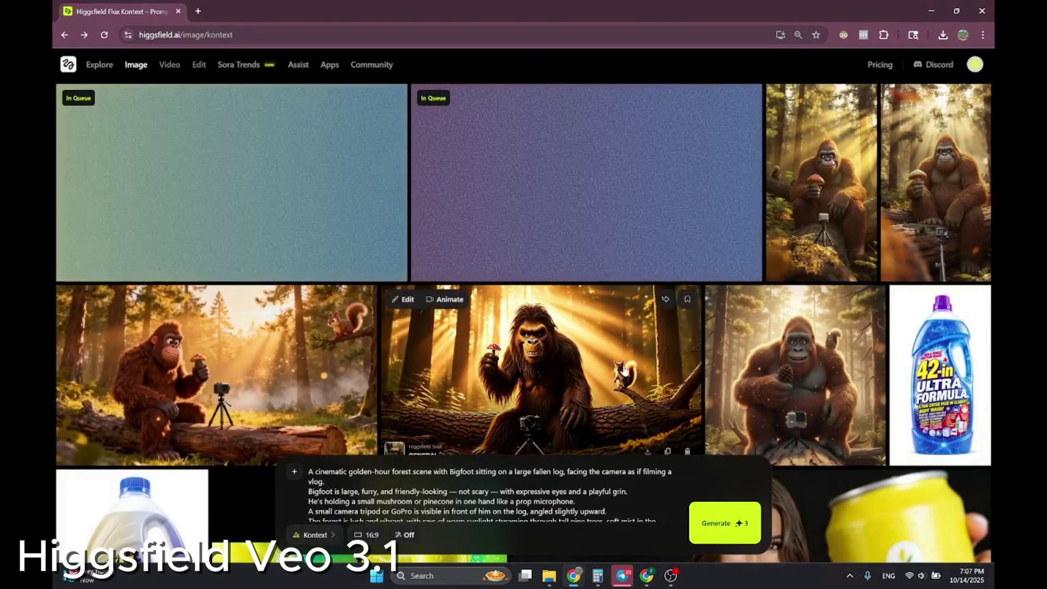
scroll(807, 306, "down", 1)
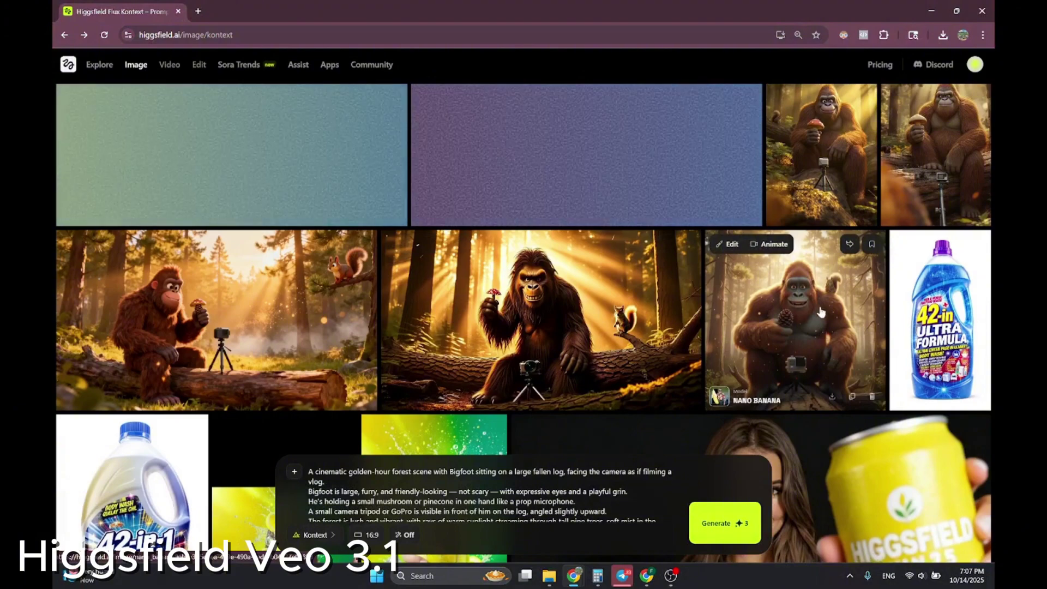
scroll(815, 329, "up", 1)
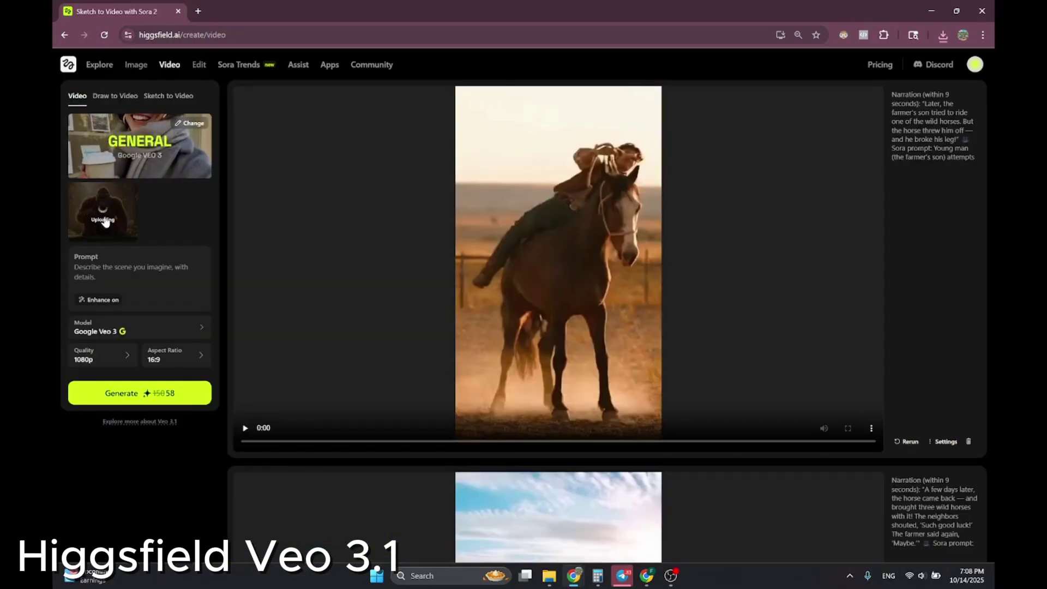
- Generate the Bigfoot animation with Google Veo 3.1 at 1080p and 16:9 from the pasted prompt
mouse_move(171, 67)
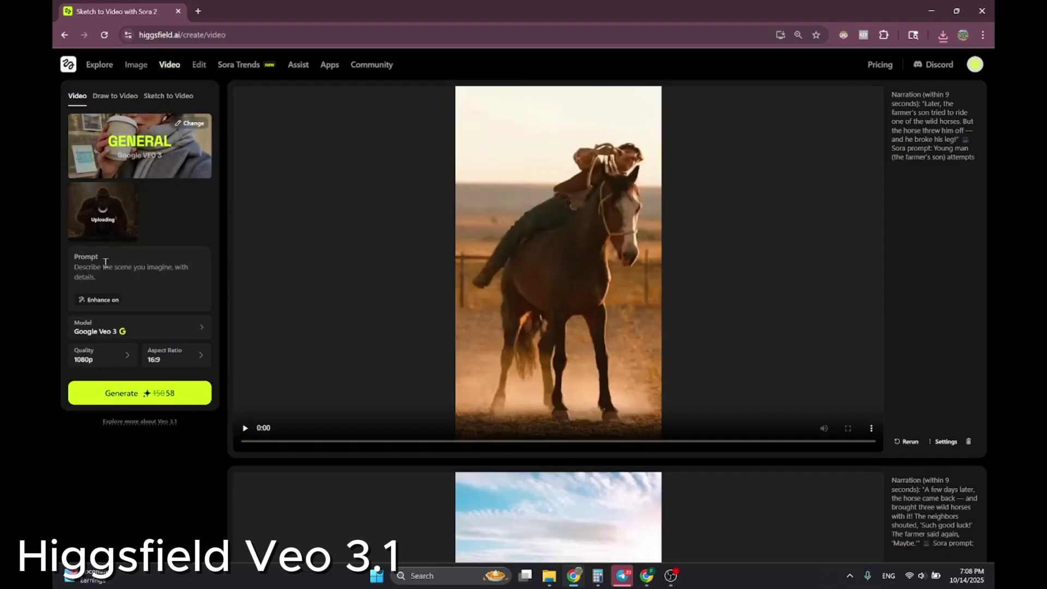
left_click(153, 330)
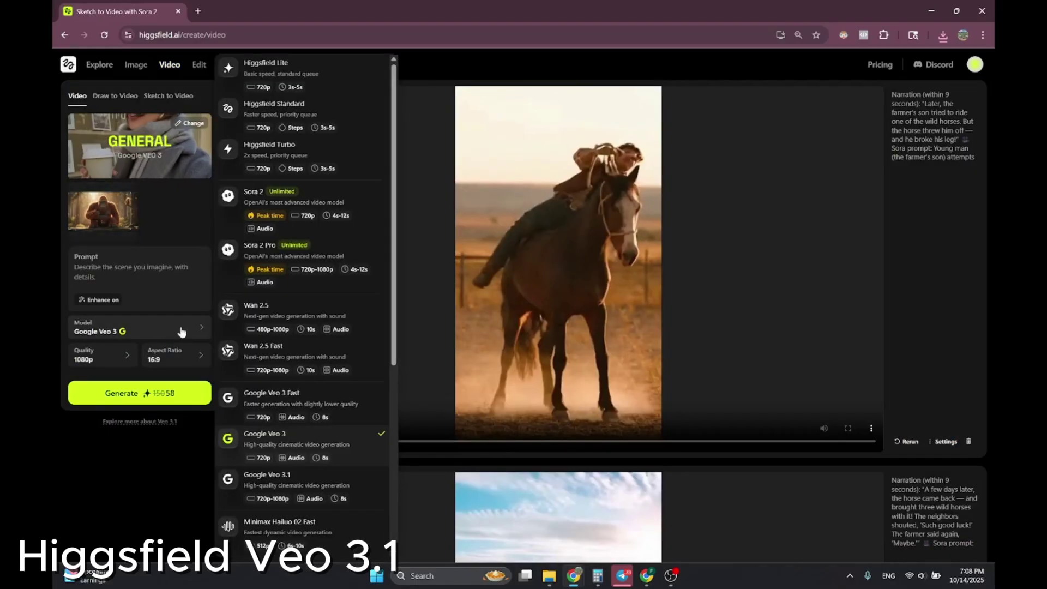
left_click(279, 474)
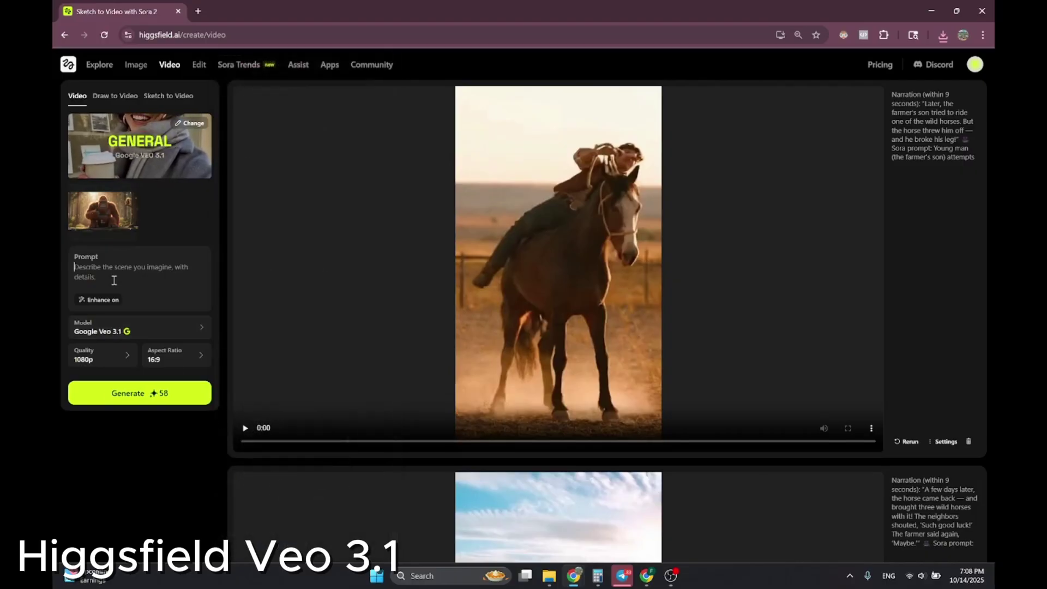
left_click(123, 268)
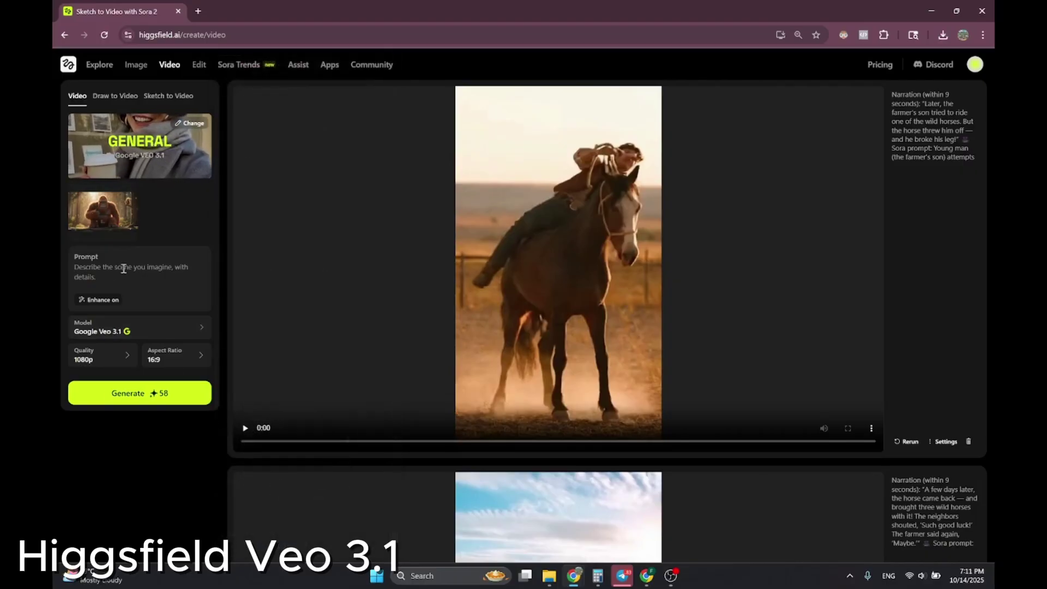
key("ctrl+v")
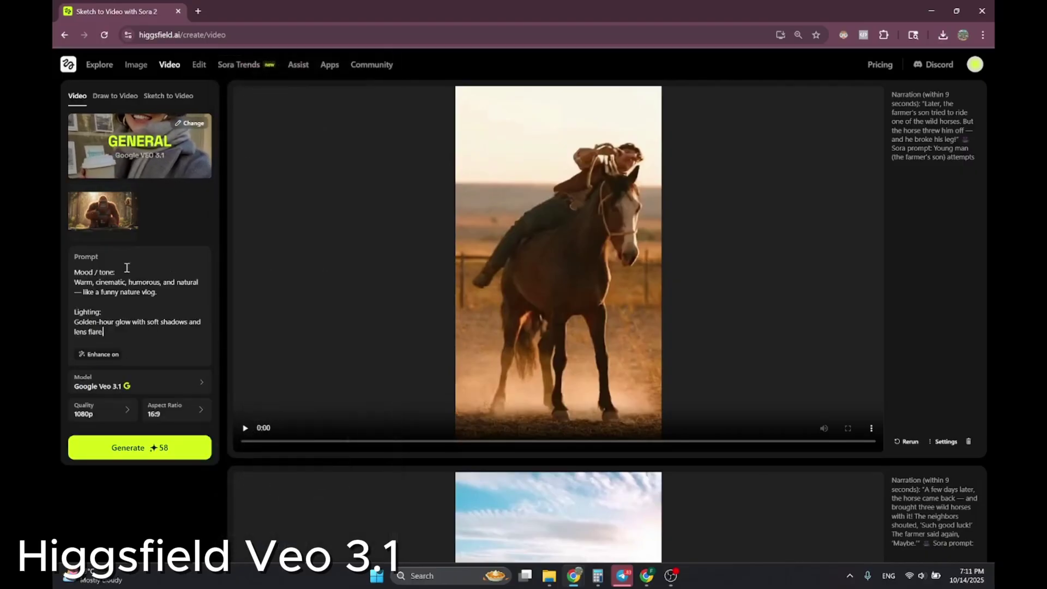
scroll(123, 278, "up", 5)
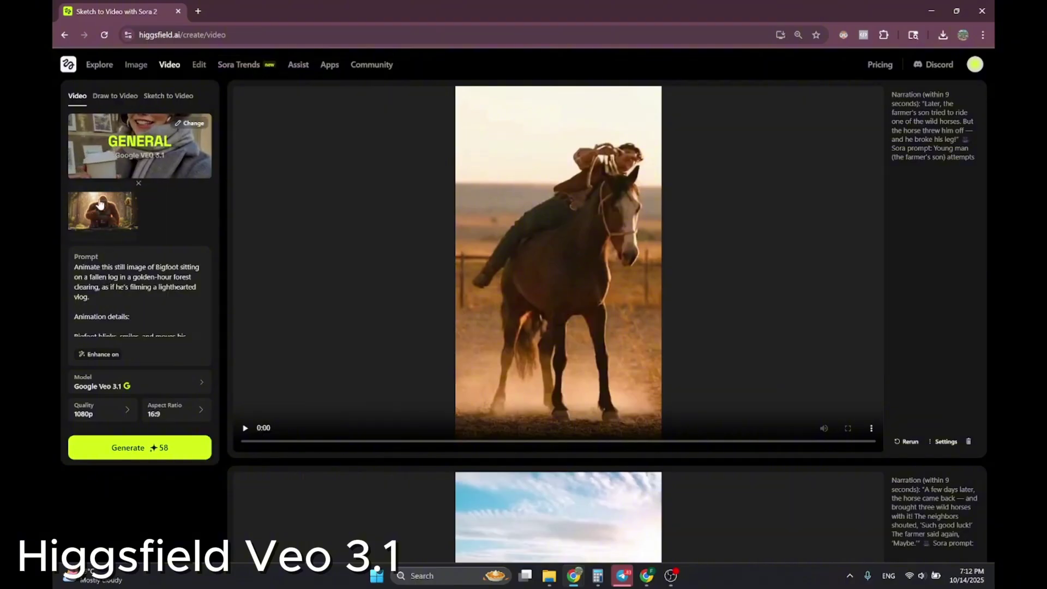
left_click(131, 413)
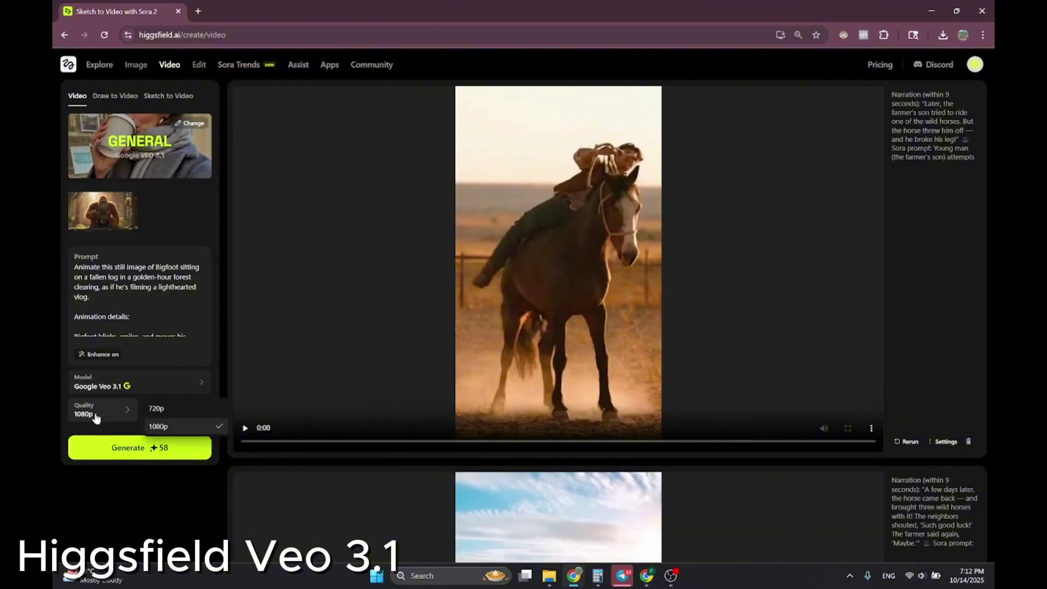
left_click(188, 427)
left_click(183, 414)
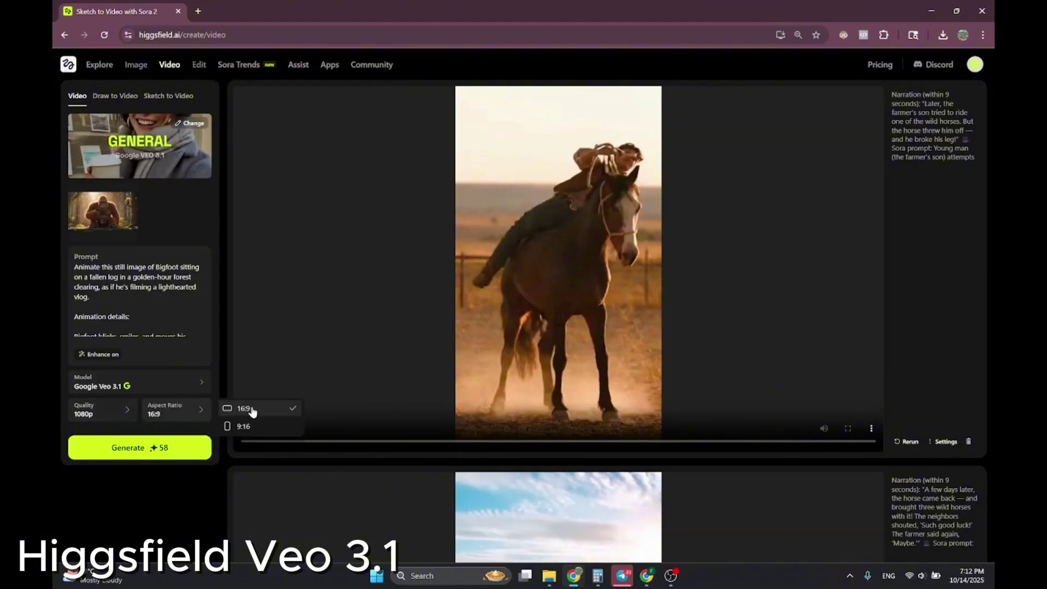
left_click(162, 446)
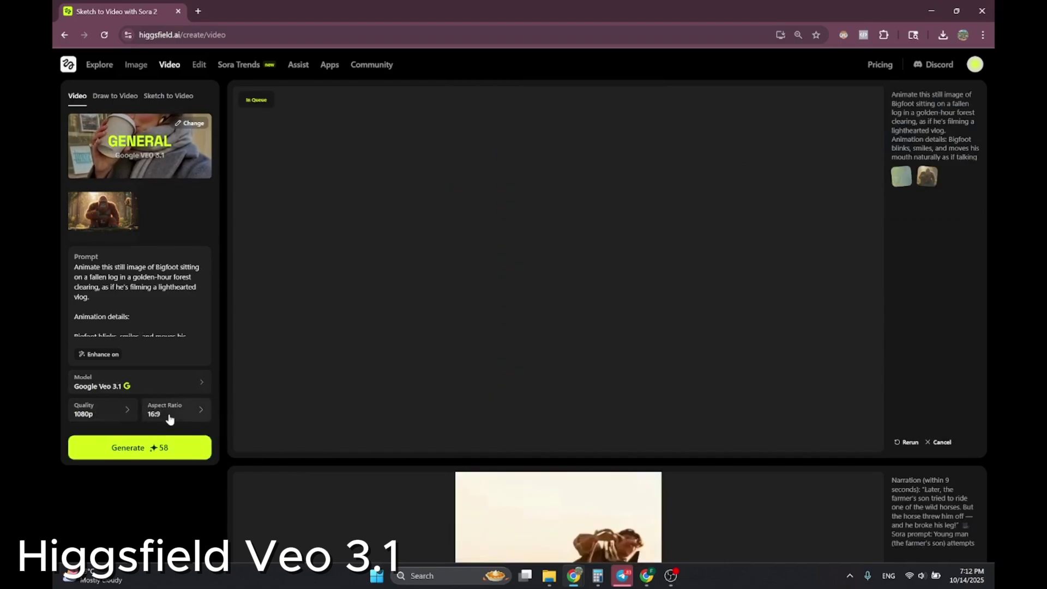
- Generate the same Bigfoot clip with Google Veo 3
left_click(181, 385)
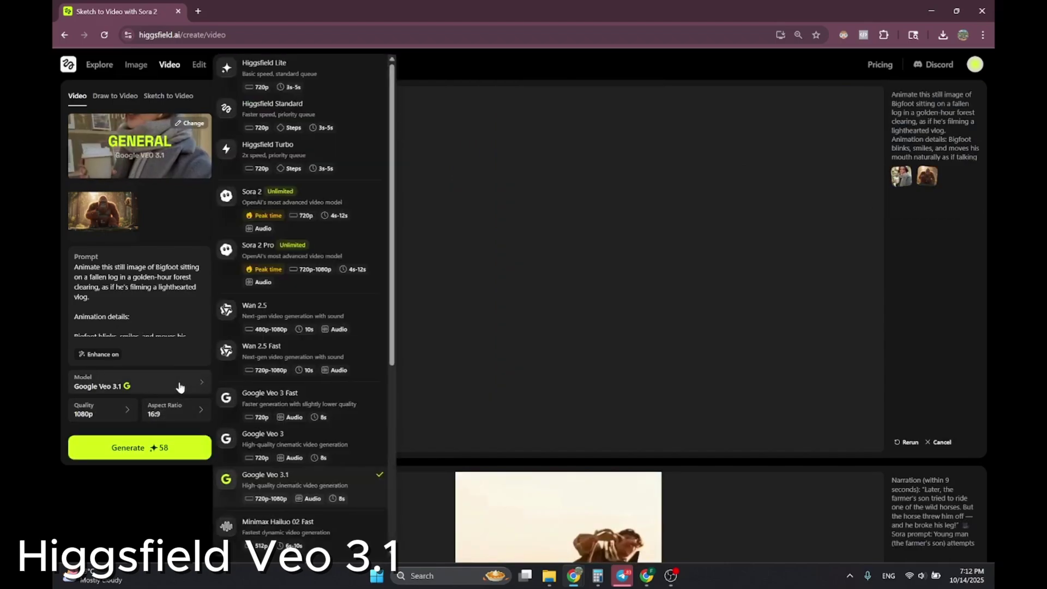
left_click(296, 447)
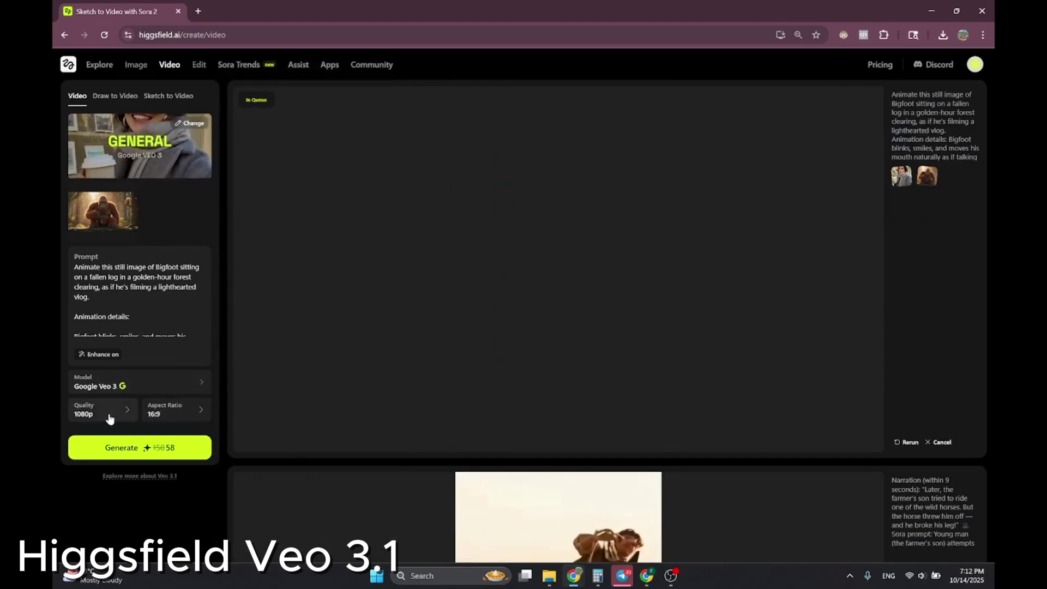
left_click(167, 451)
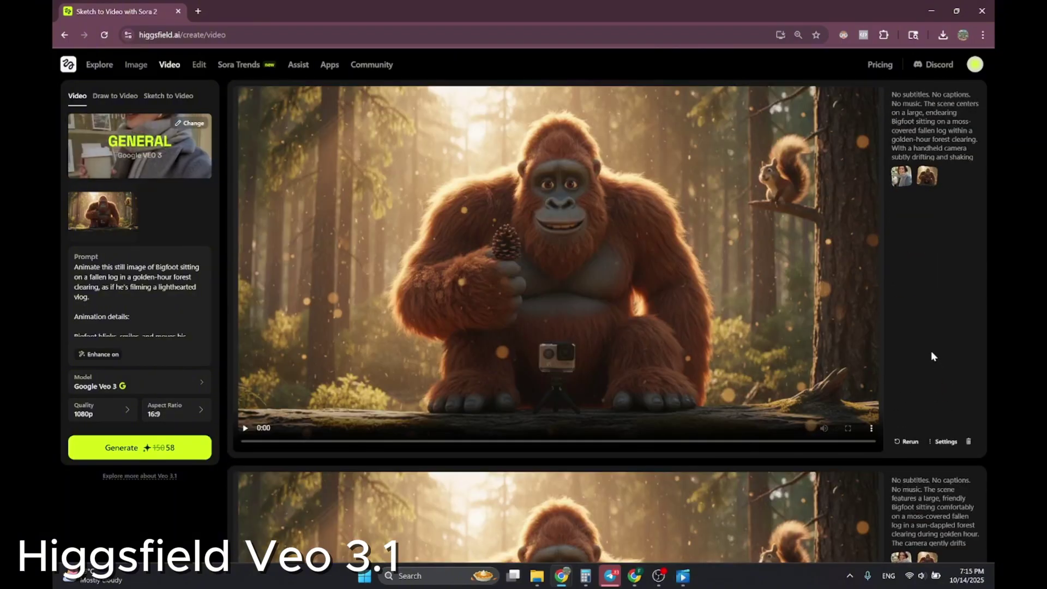
- Play the finished Bigfoot clip and confirm its settings: Veo 3.1, 1080p, 16:9
mouse_move(948, 443)
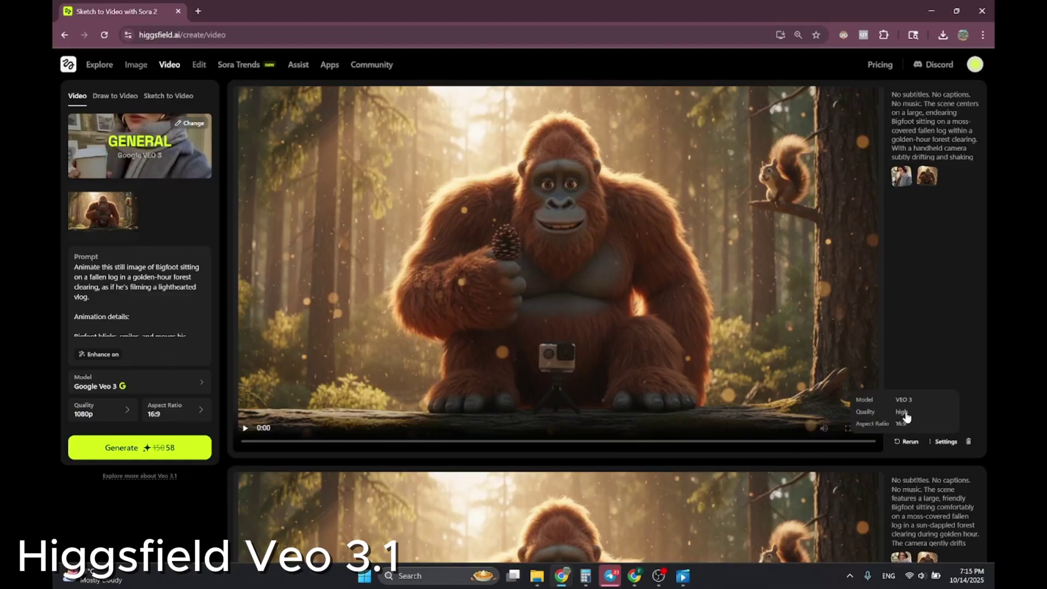
left_click(246, 430)
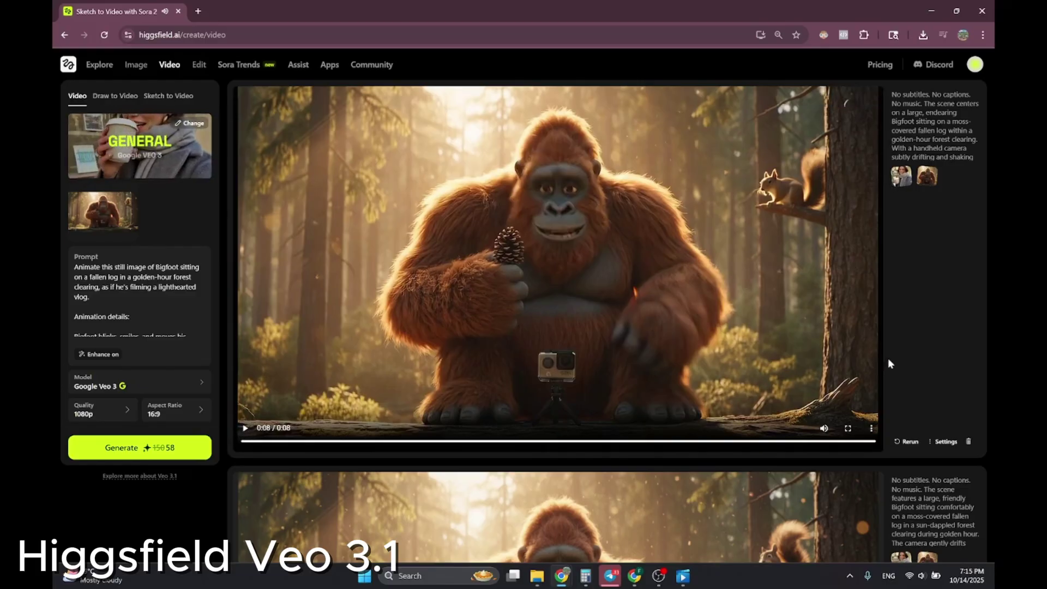
scroll(890, 361, "down", 4)
scroll(891, 362, "up", 4)
scroll(892, 365, "down", 8)
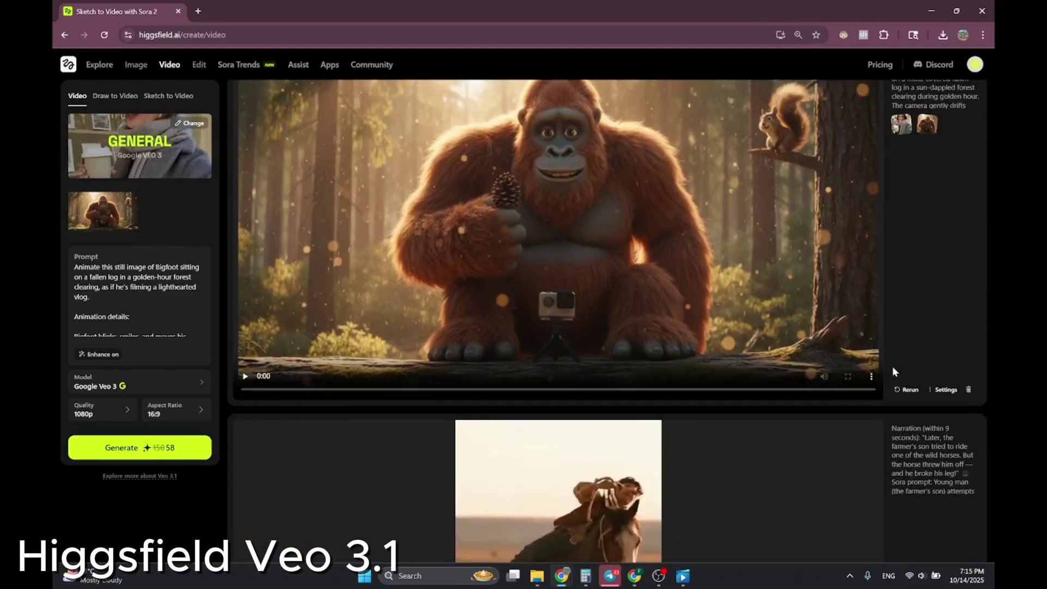
scroll(894, 372, "up", 3)
mouse_move(946, 555)
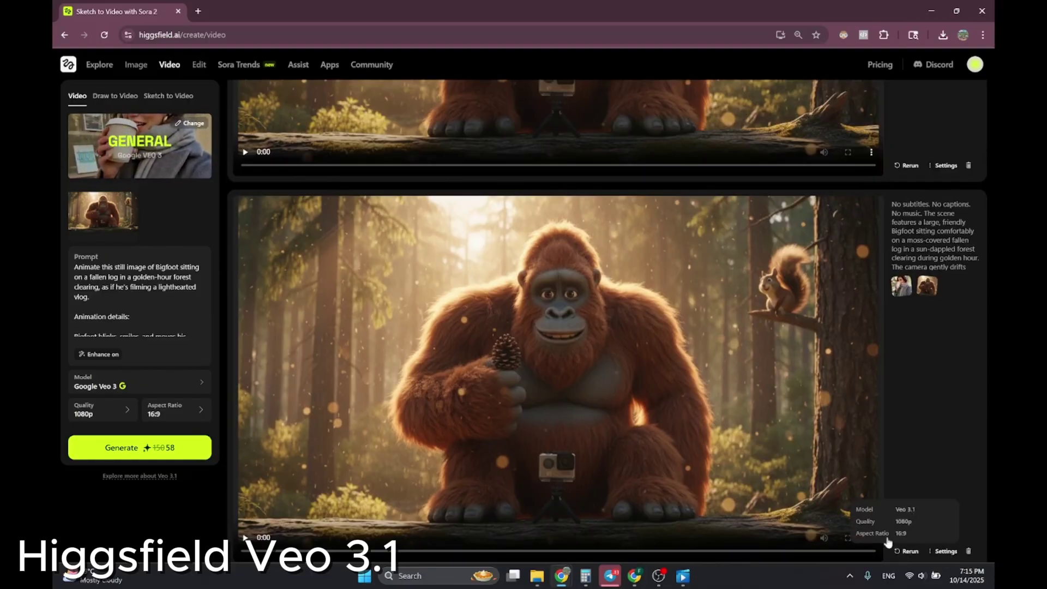
left_click(245, 537)
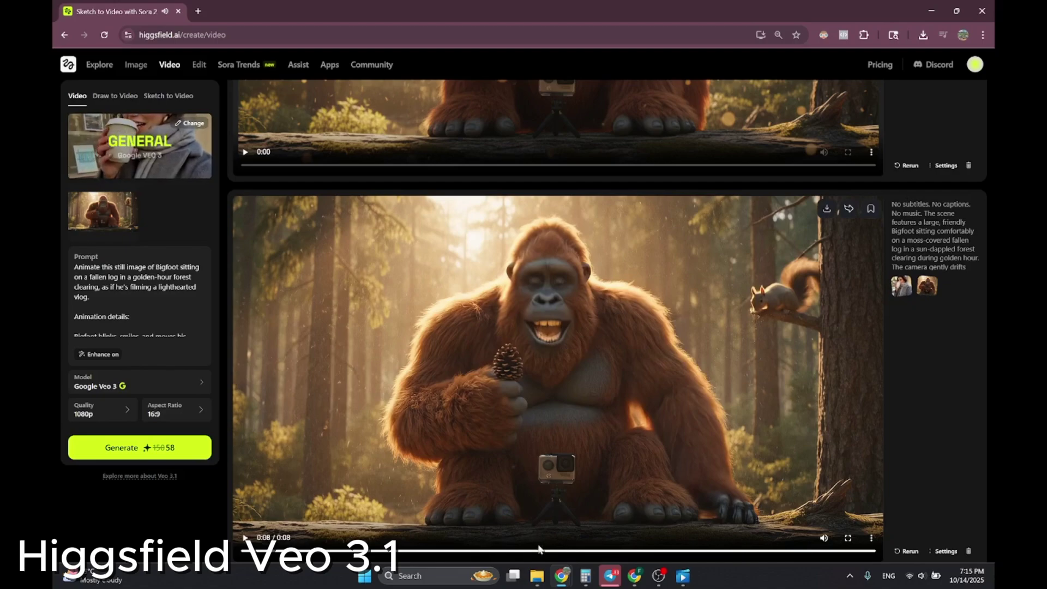
left_click(540, 550)
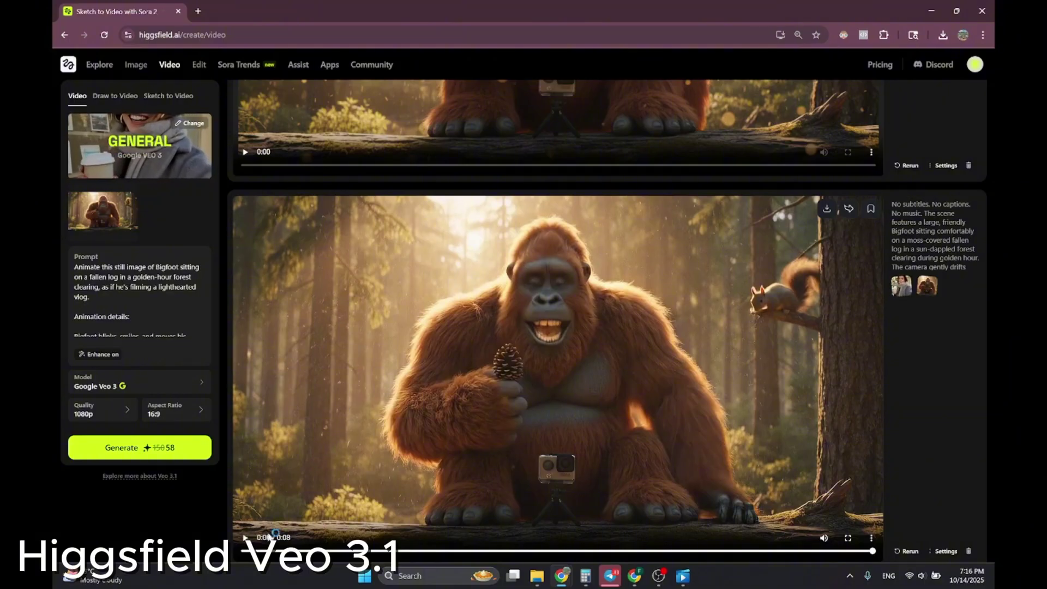
left_click(847, 538)
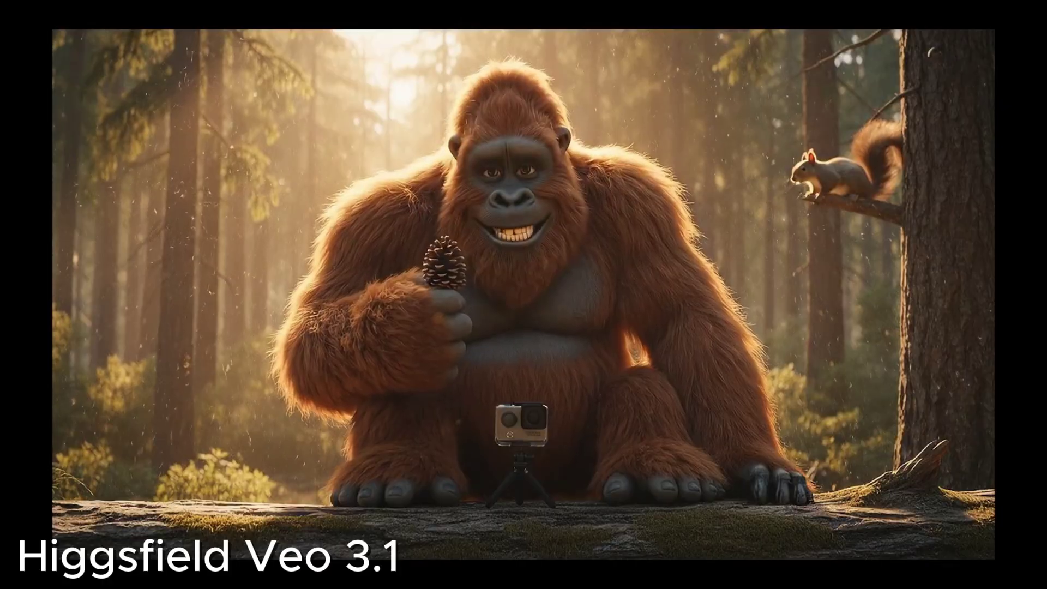
left_click(939, 563)
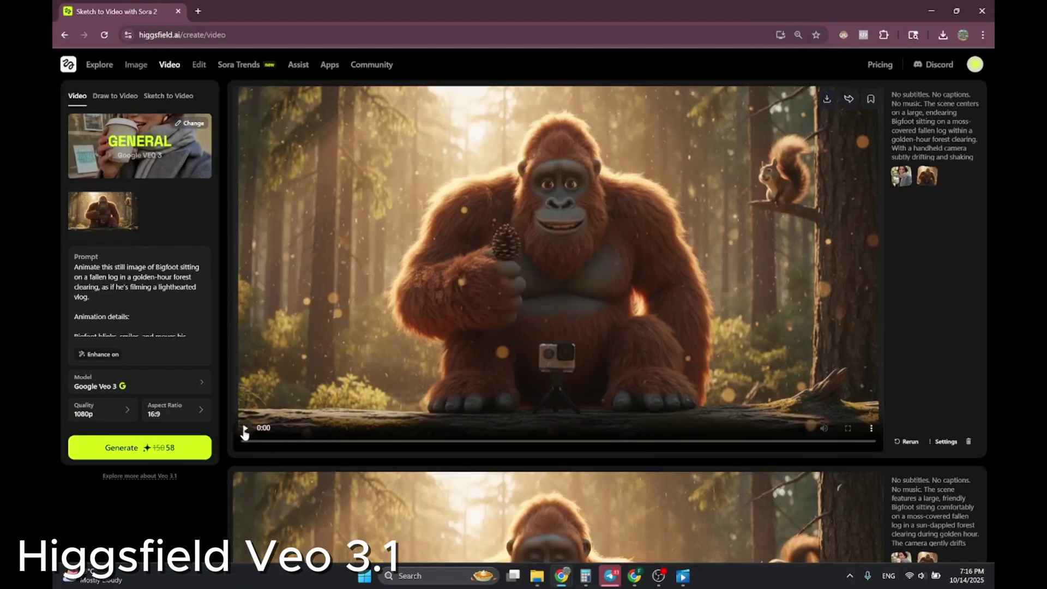
left_click(245, 429)
left_click(847, 429)
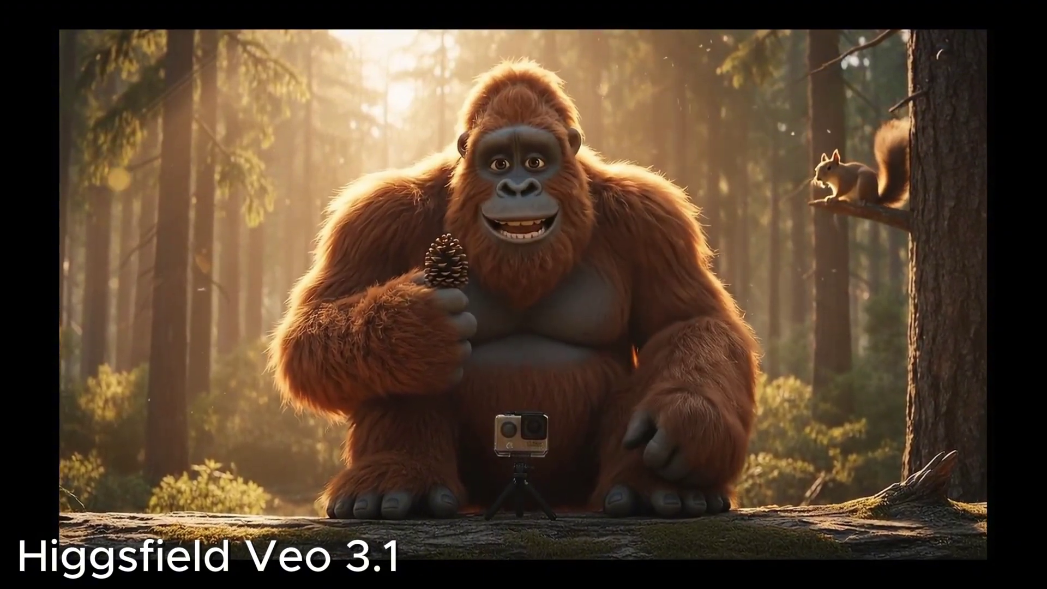
left_click(939, 558)
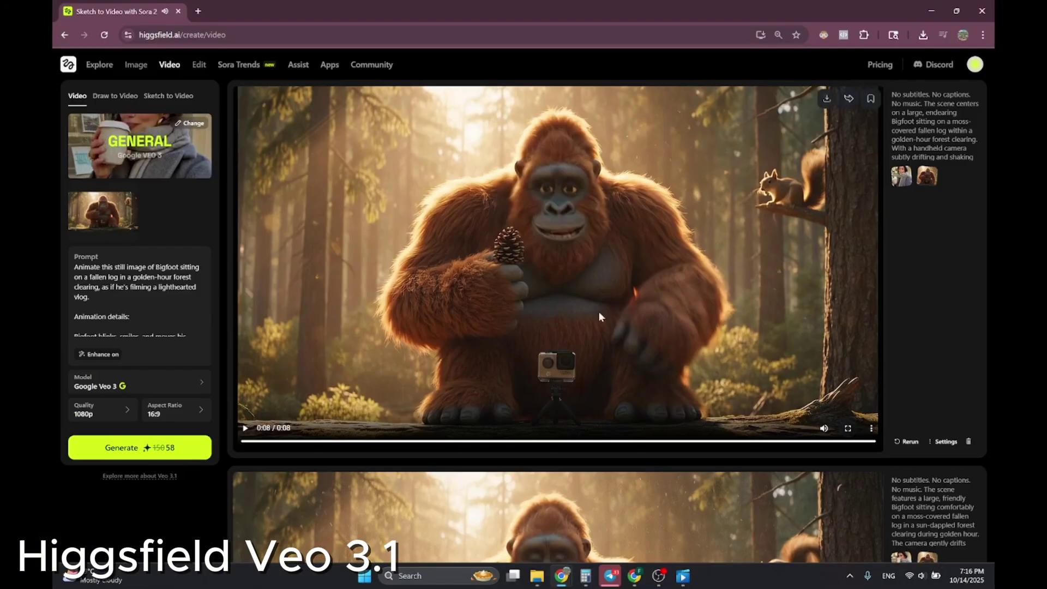
left_click(245, 429)
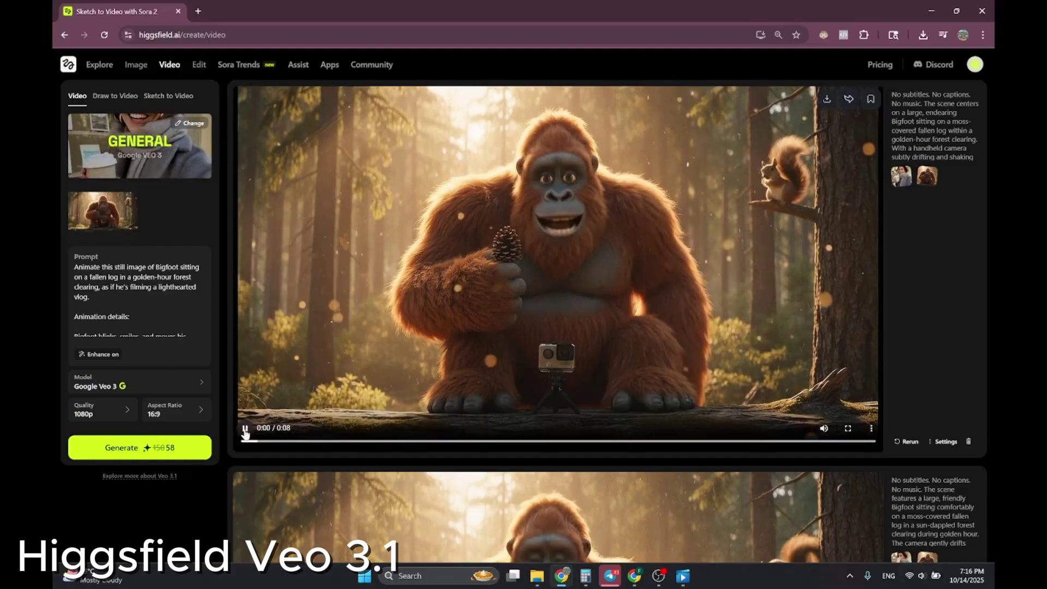
scroll(669, 379, "down", 5)
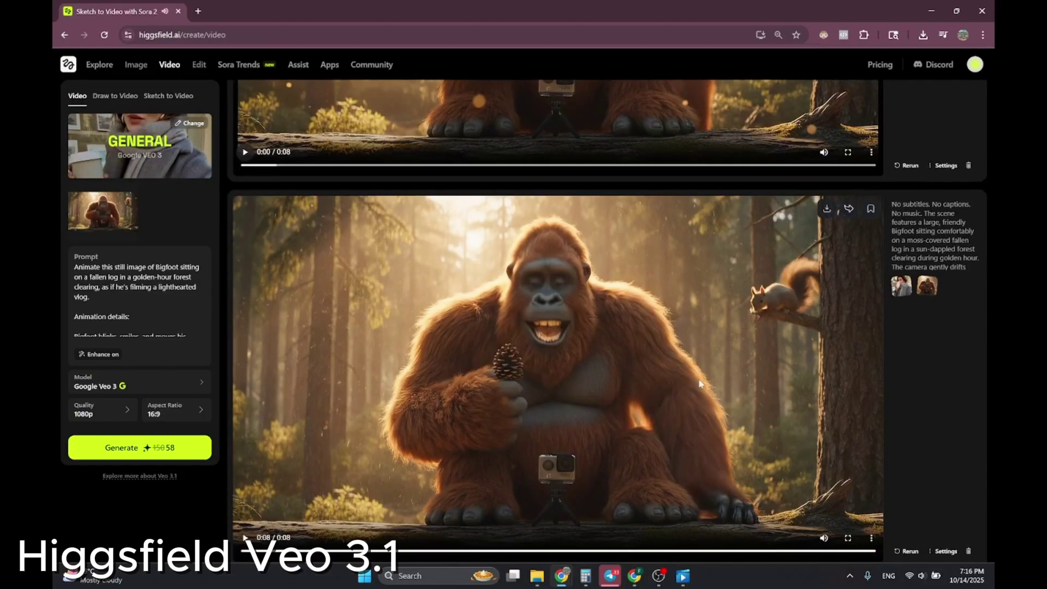
left_click(245, 551)
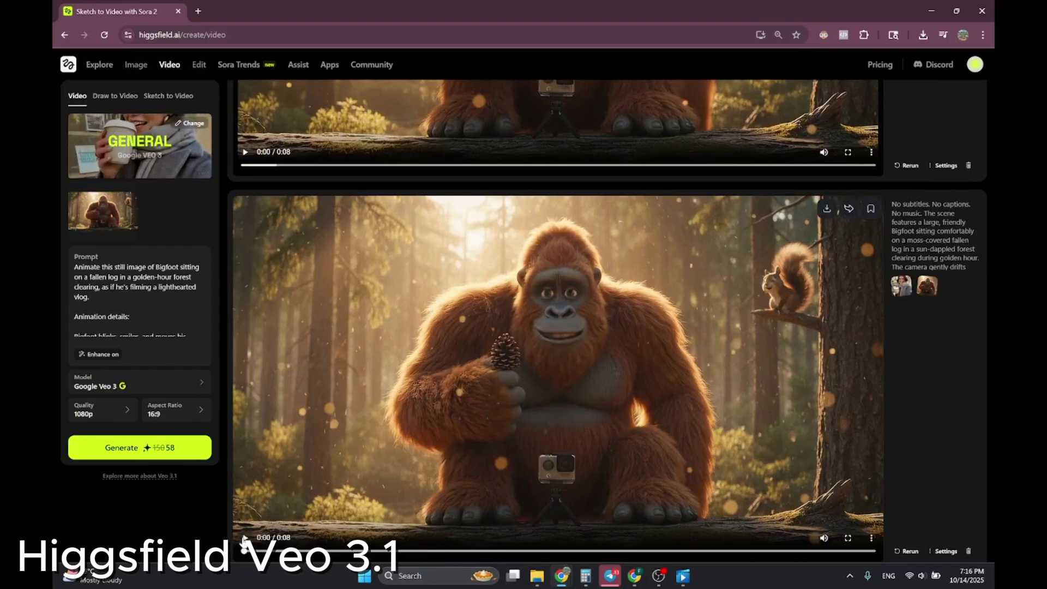
left_click(245, 538)
left_click(847, 538)
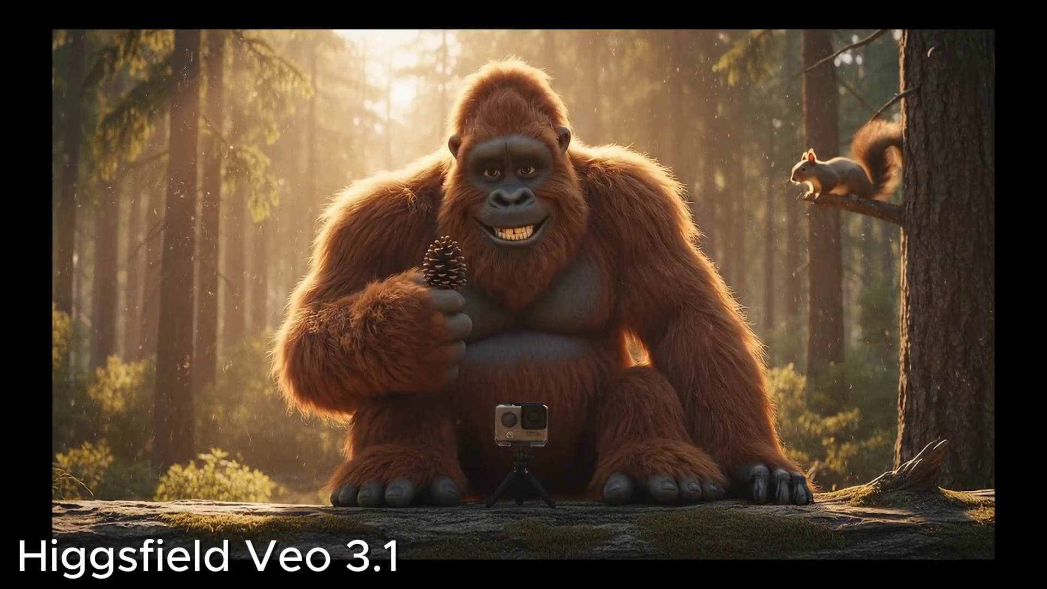
left_click(936, 561)
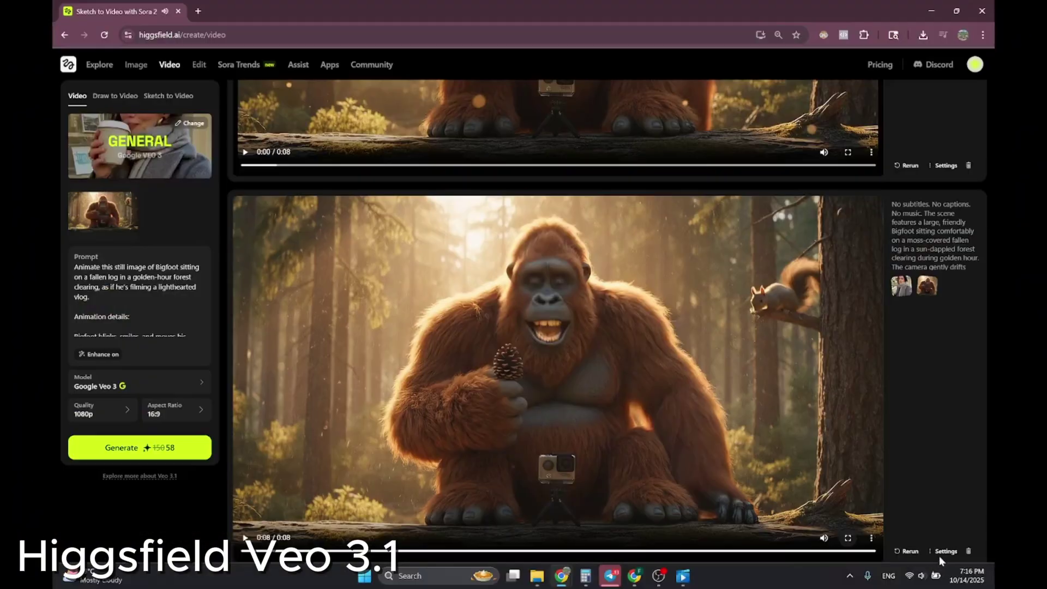
left_click(564, 448)
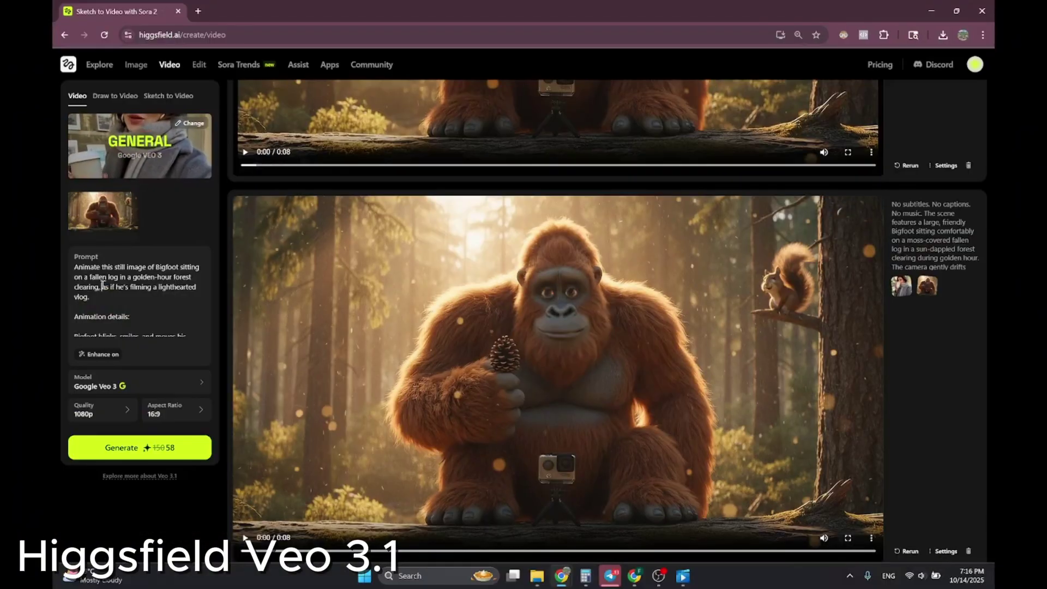
scroll(102, 285, "down", 5)
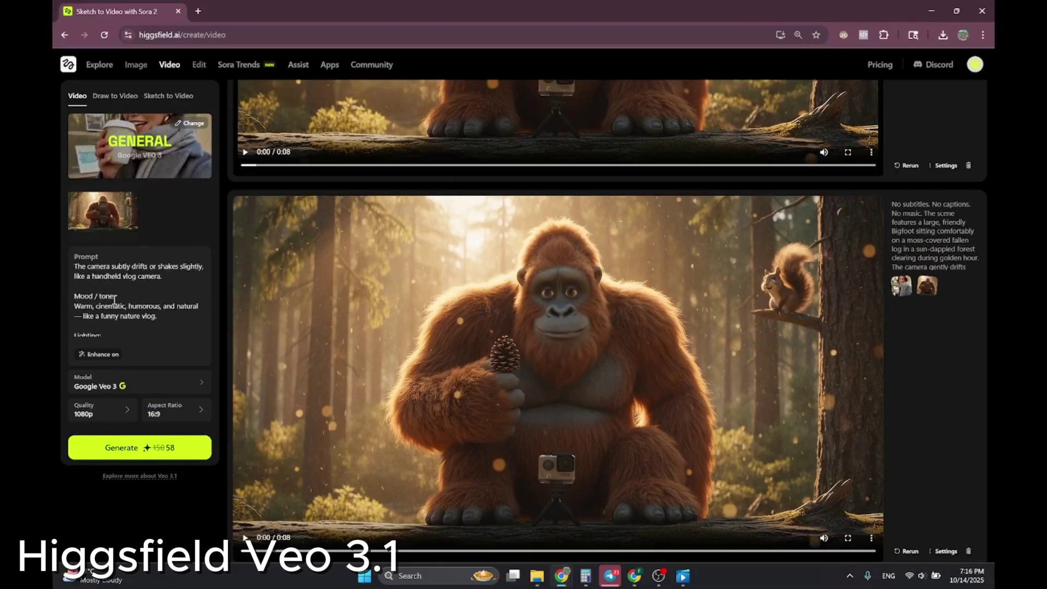
scroll(115, 298, "up", 5)
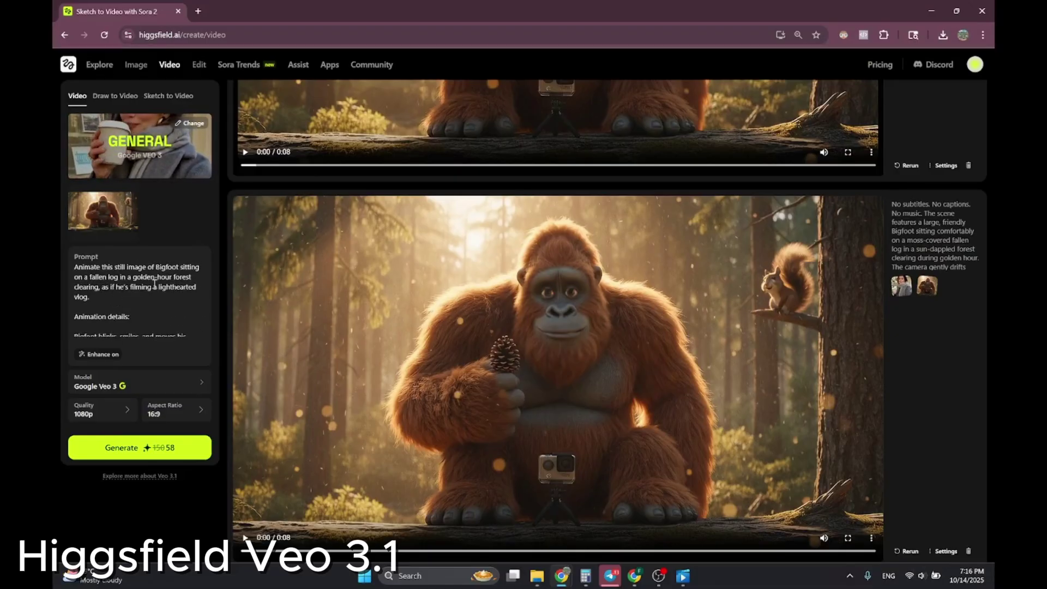
scroll(155, 283, "down", 3)
scroll(155, 283, "up", 3)
scroll(920, 361, "up", 5)
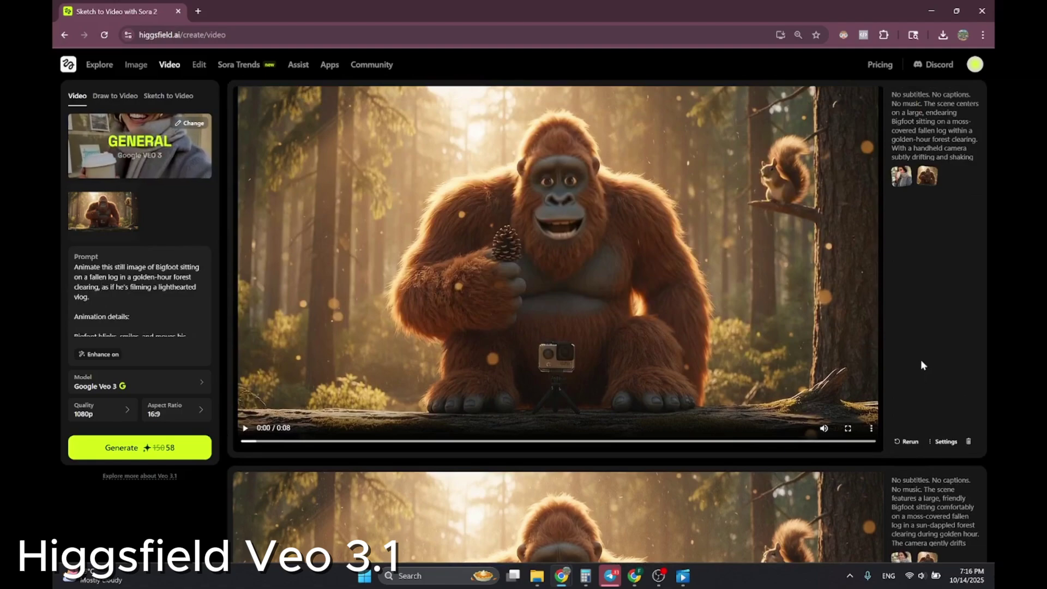
scroll(495, 315, "down", 5)
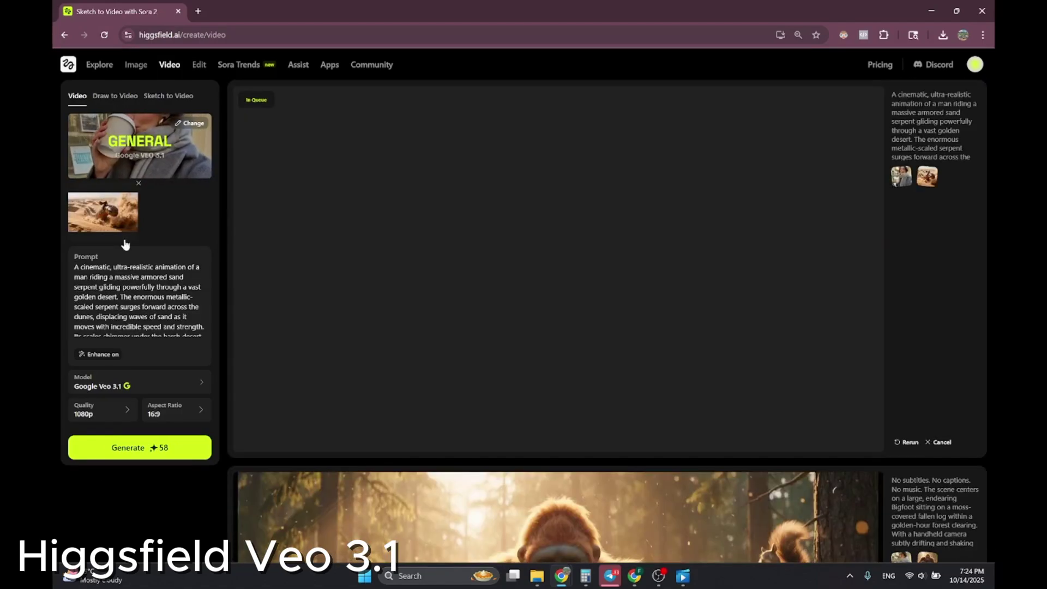
- Preview the sand-serpent reference image, select the prompt's opening words, and open the model list
left_click(97, 201)
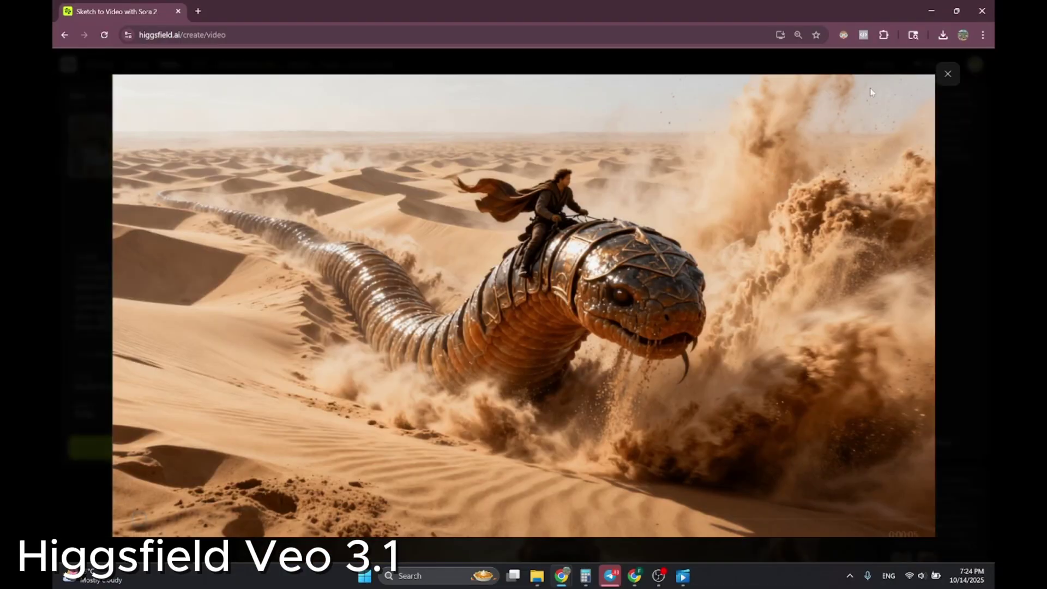
left_click(946, 76)
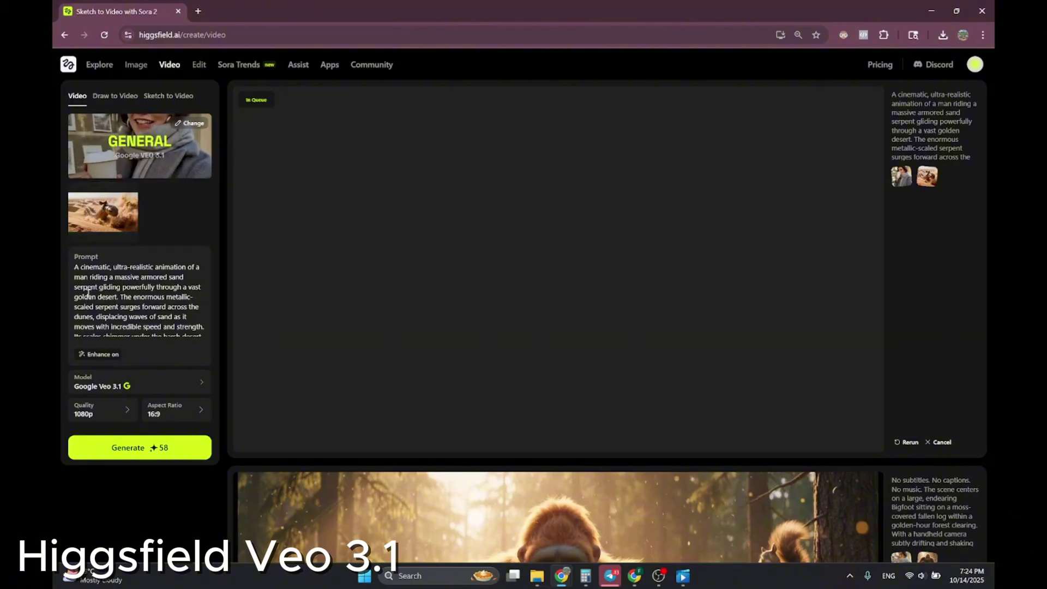
mouse_move(109, 267)
left_mouse_down()
mouse_move(198, 350)
mouse_move(103, 245)
mouse_move(113, 277)
left_mouse_up()
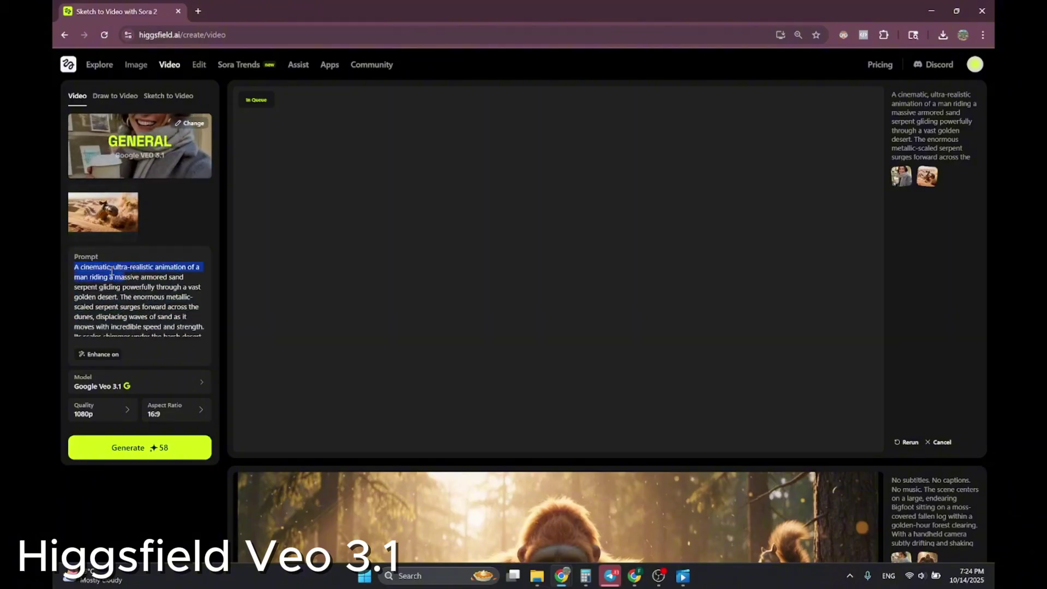
left_click(163, 283)
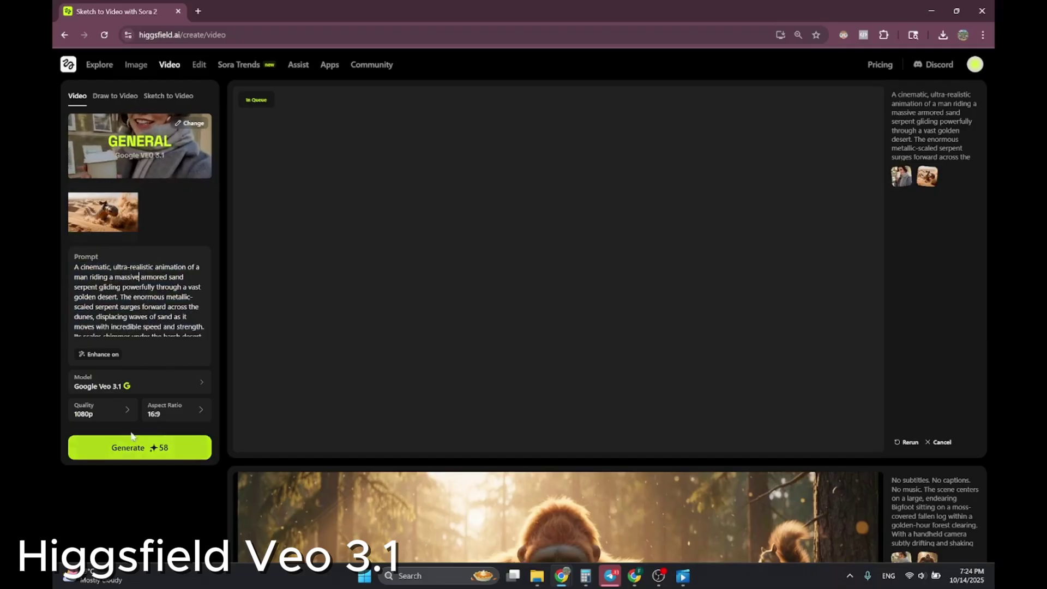
left_click(164, 384)
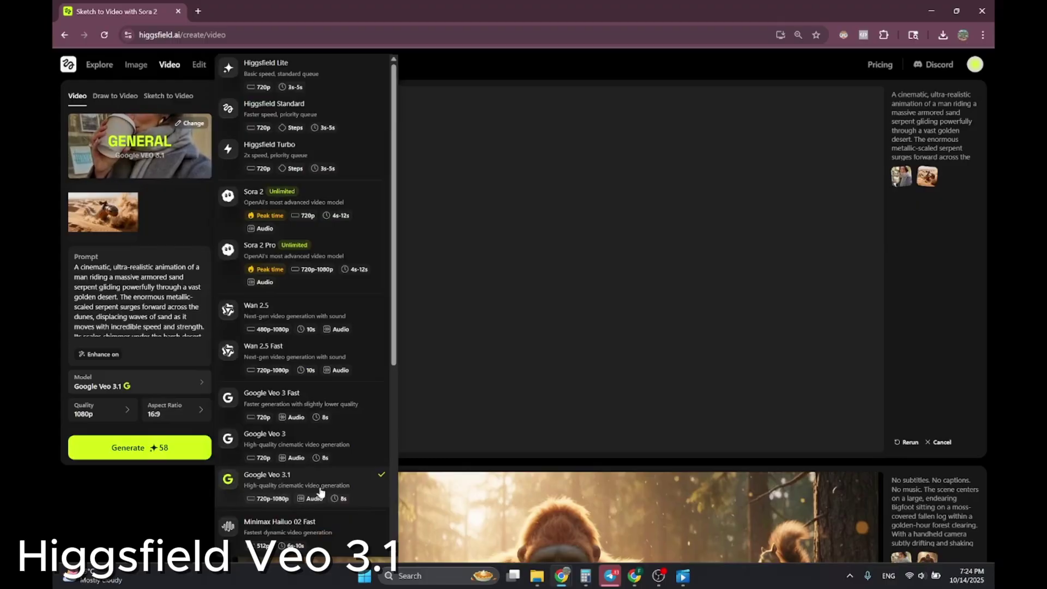
- Keep Google Veo 3.1 at 1080p and 16:9, and review the current prompt
left_click(281, 486)
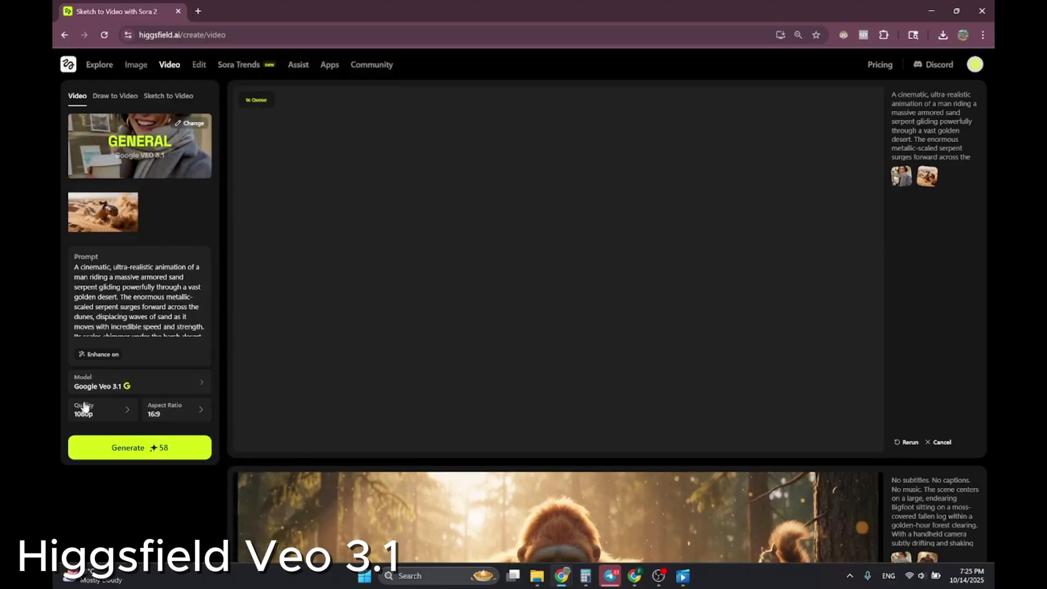
left_click(88, 414)
left_click(189, 427)
left_click(181, 416)
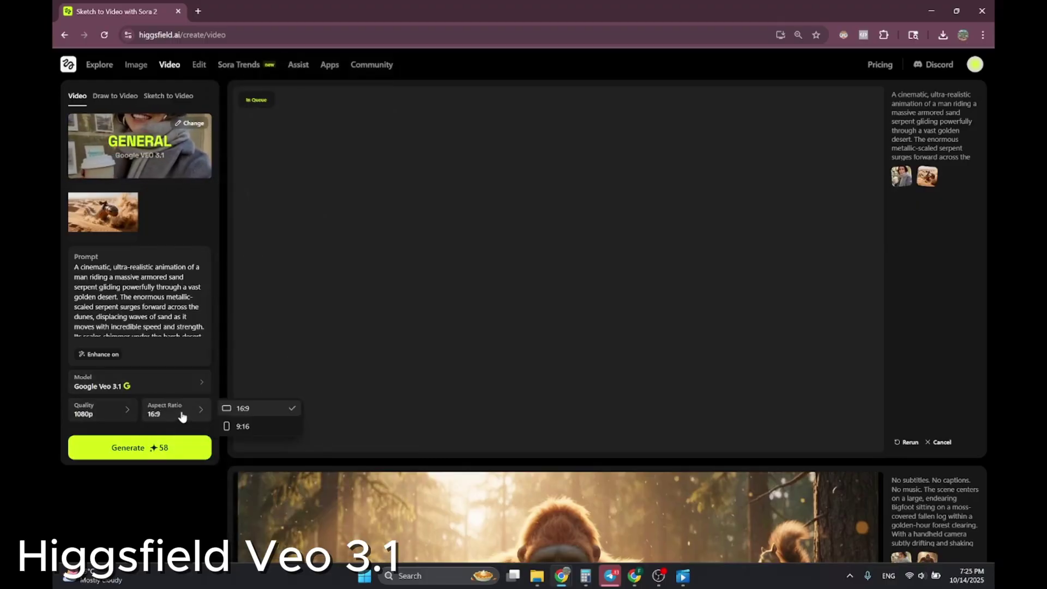
left_click(186, 416)
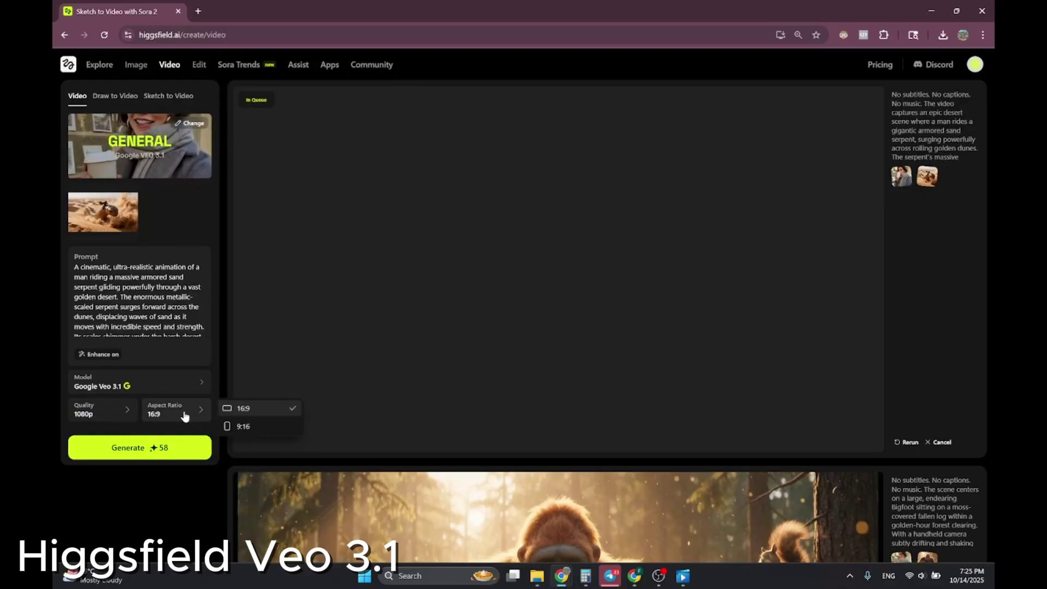
left_click(153, 407)
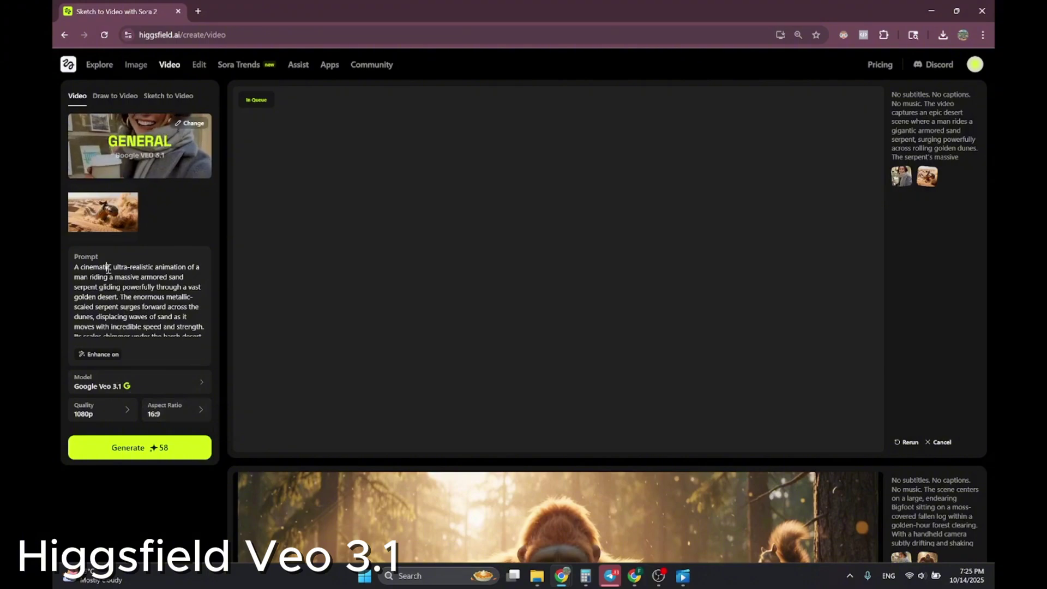
left_click_drag(108, 269, 176, 351)
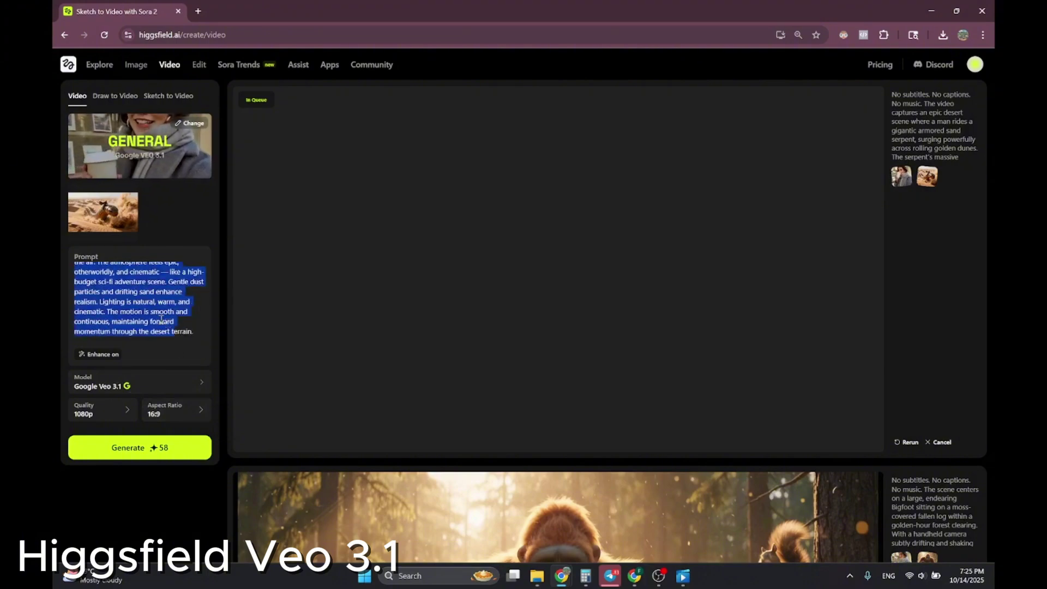
left_click(169, 323)
scroll(101, 283, "up", 5)
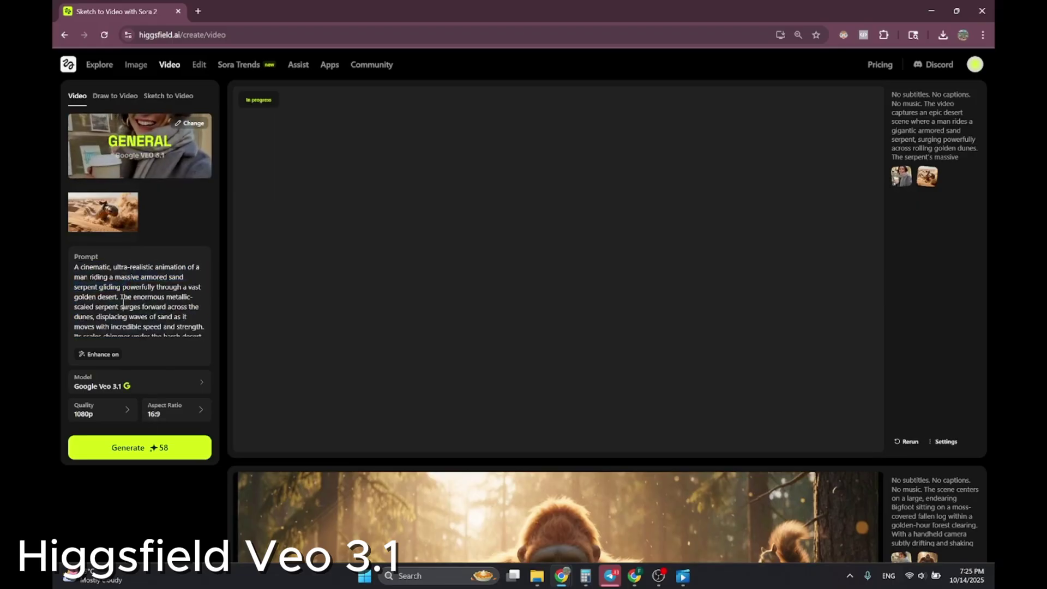
- Try Google Veo 3 and Veo 3 Fast as models, then return to Google Veo 3.1
left_click(126, 386)
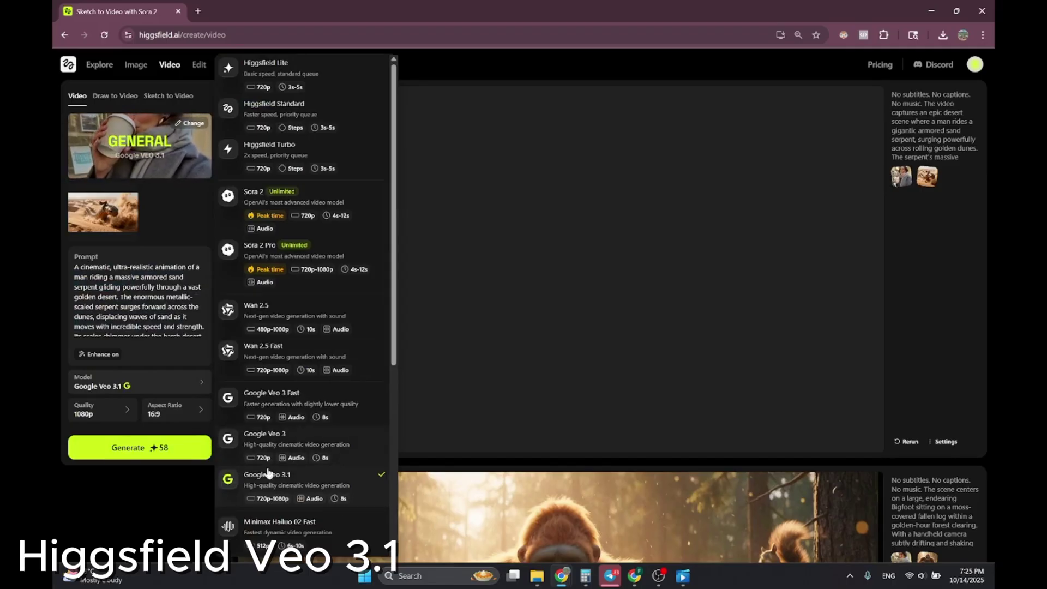
left_click(310, 446)
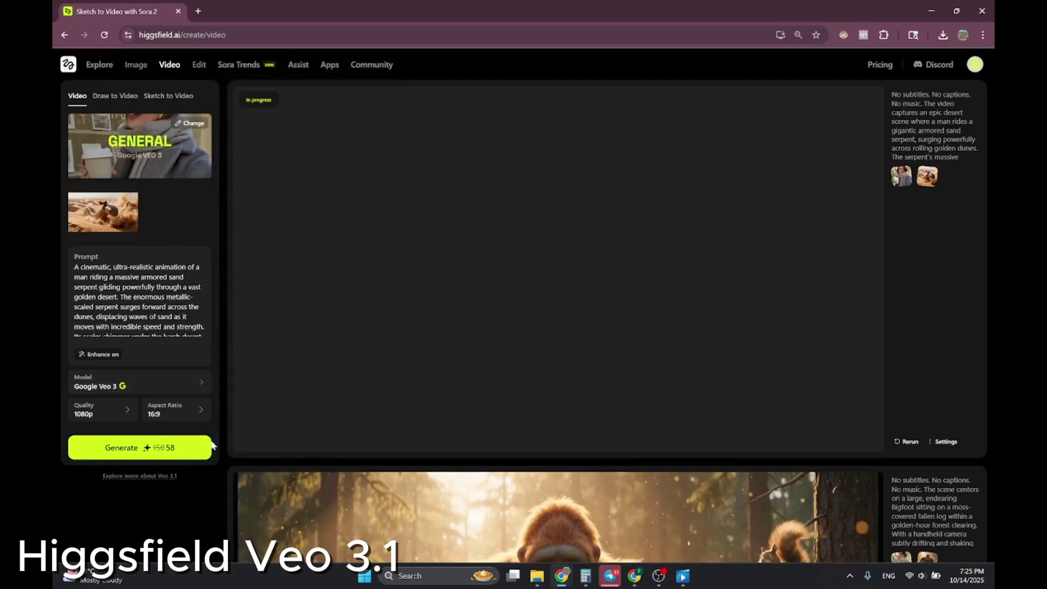
left_click(150, 387)
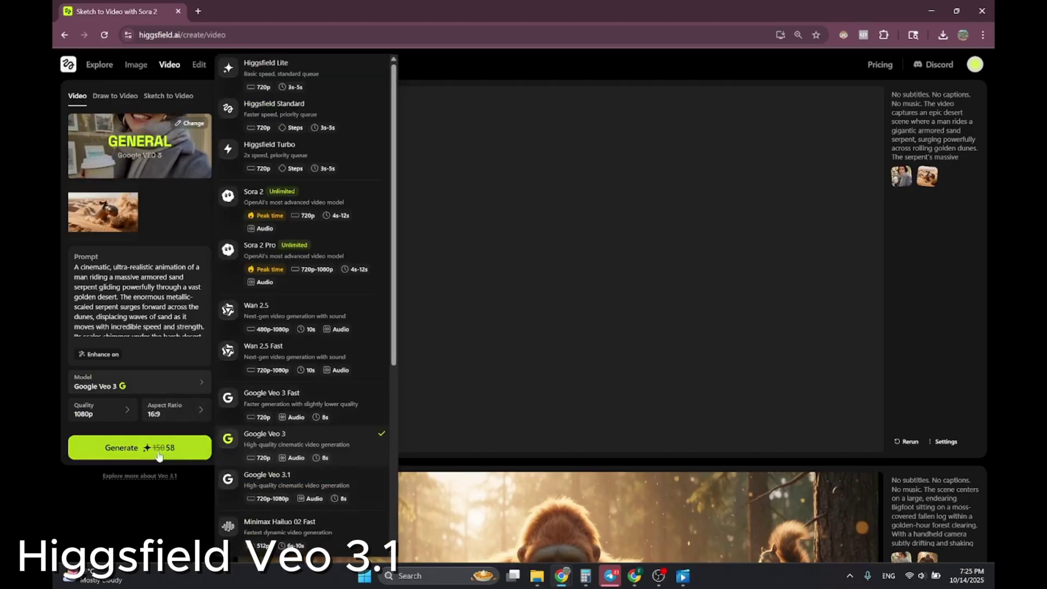
left_click(310, 484)
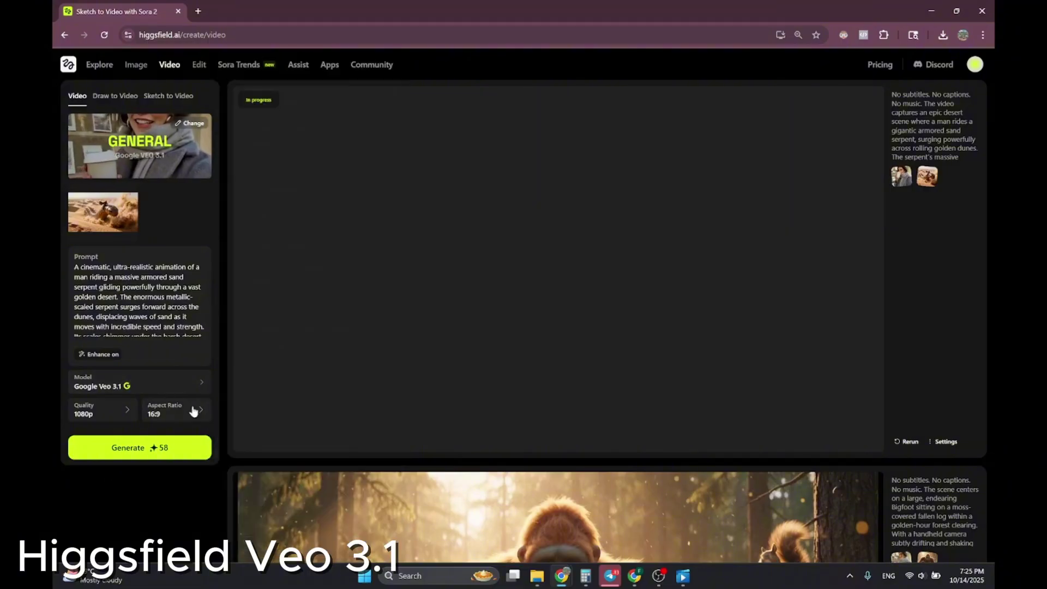
left_click(148, 388)
left_click(289, 402)
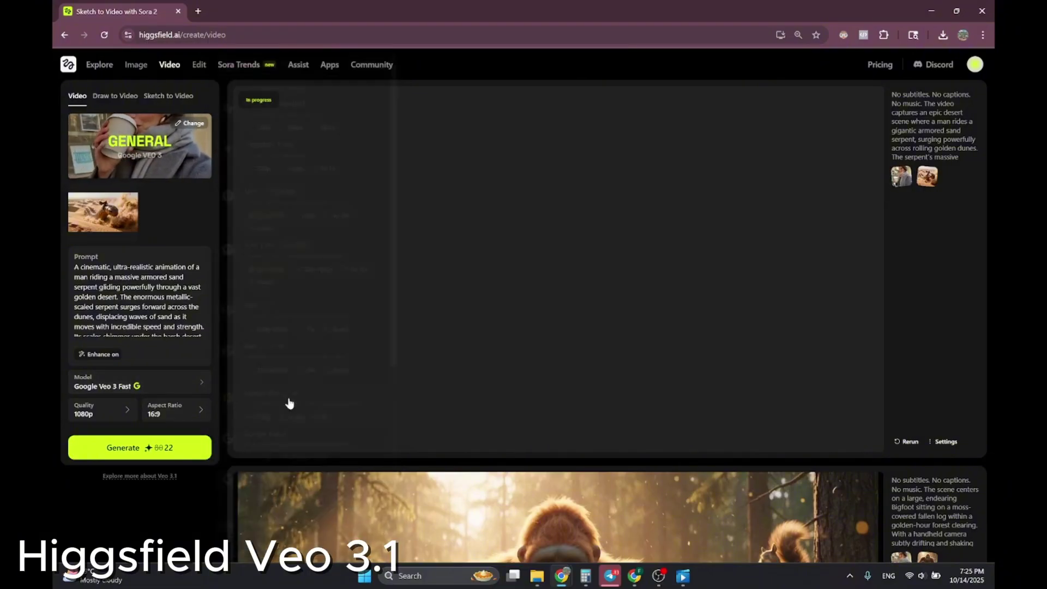
left_click(140, 386)
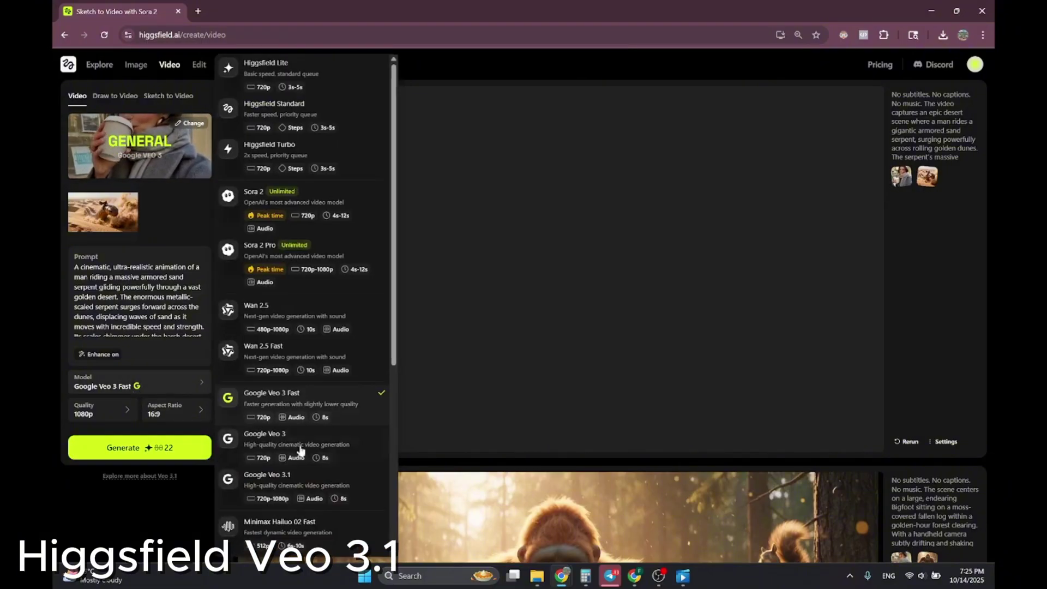
left_click(304, 487)
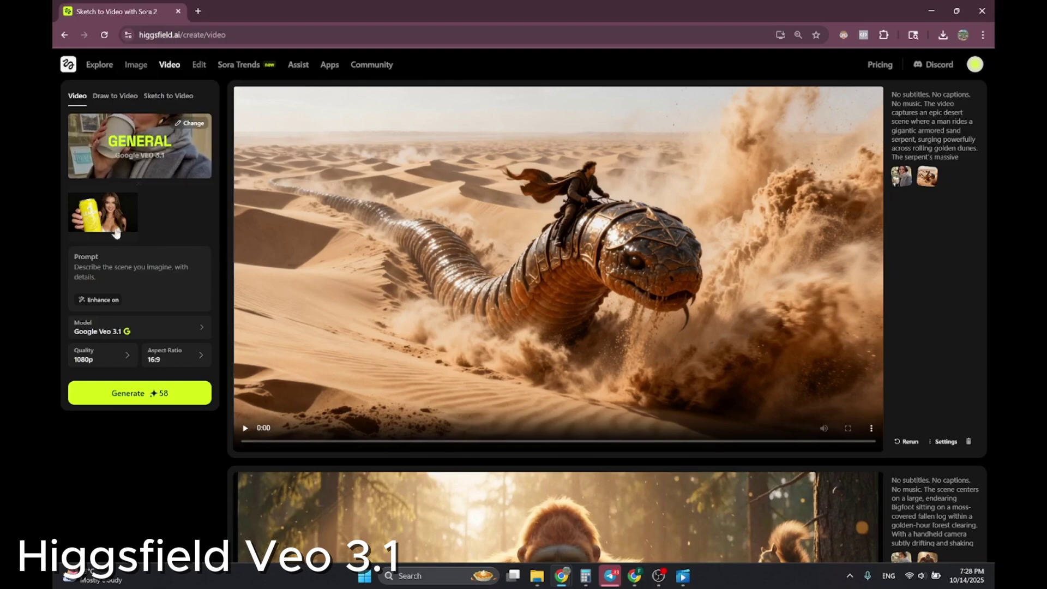
- Preview the lemon-can reference image and paste the Lemon Zest commercial prompt
left_click(116, 232)
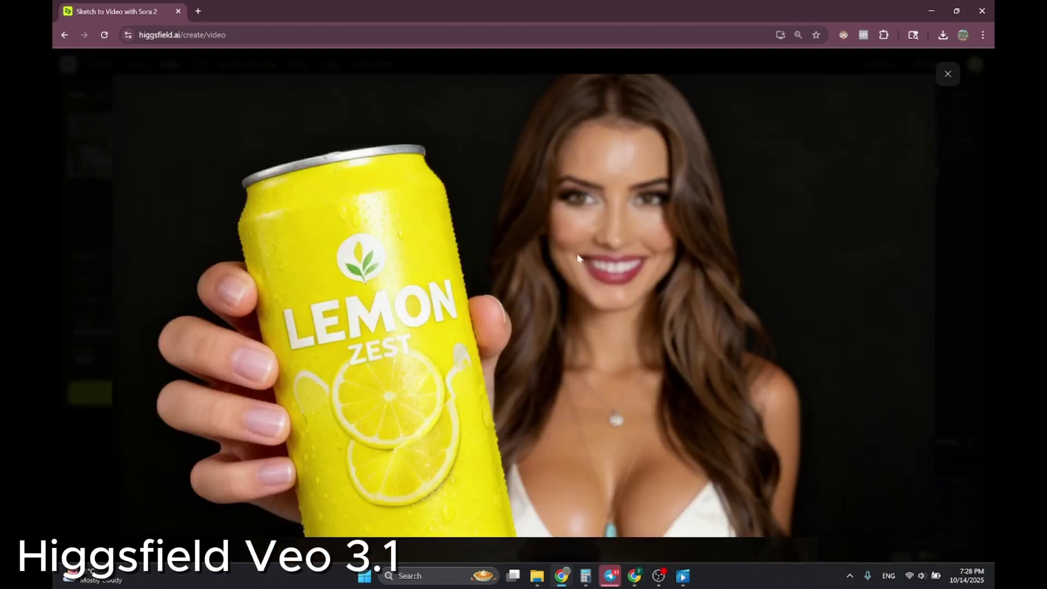
left_click(946, 75)
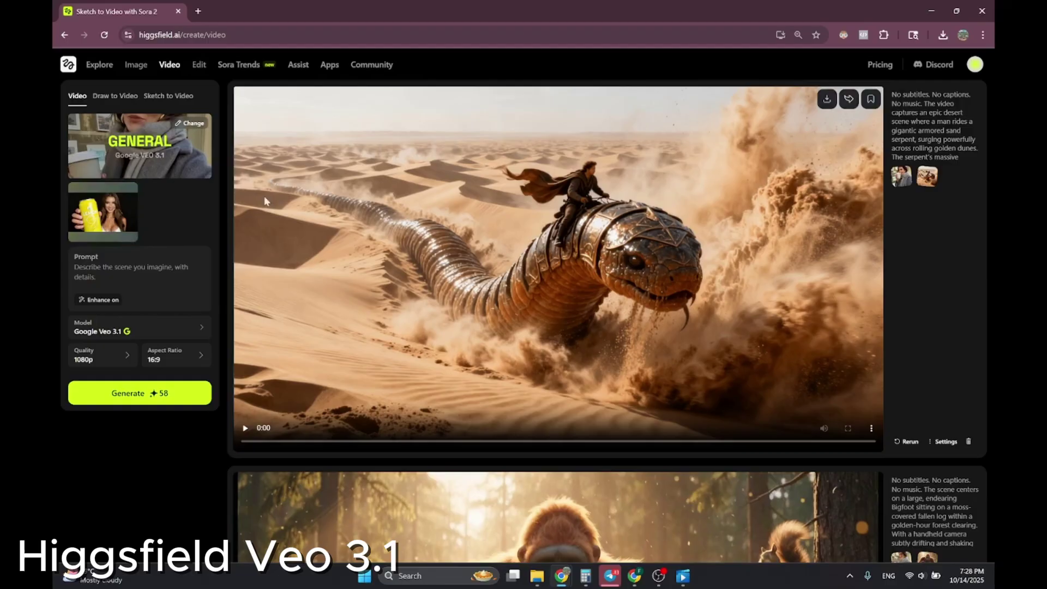
left_click(118, 267)
key("ctrl+v")
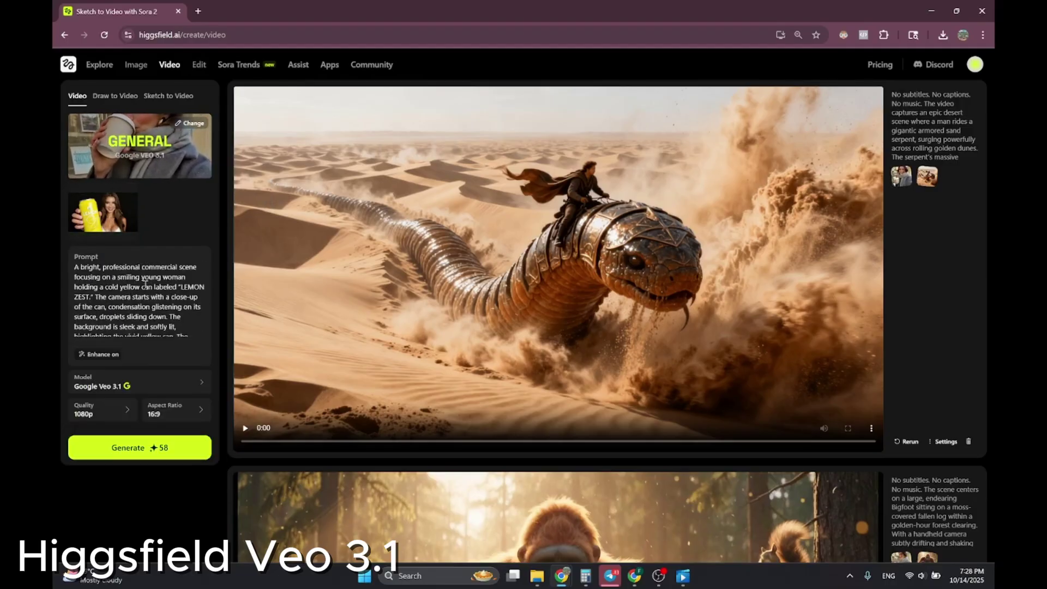
left_click_drag(146, 283, 166, 328)
scroll(135, 289, "down", 3)
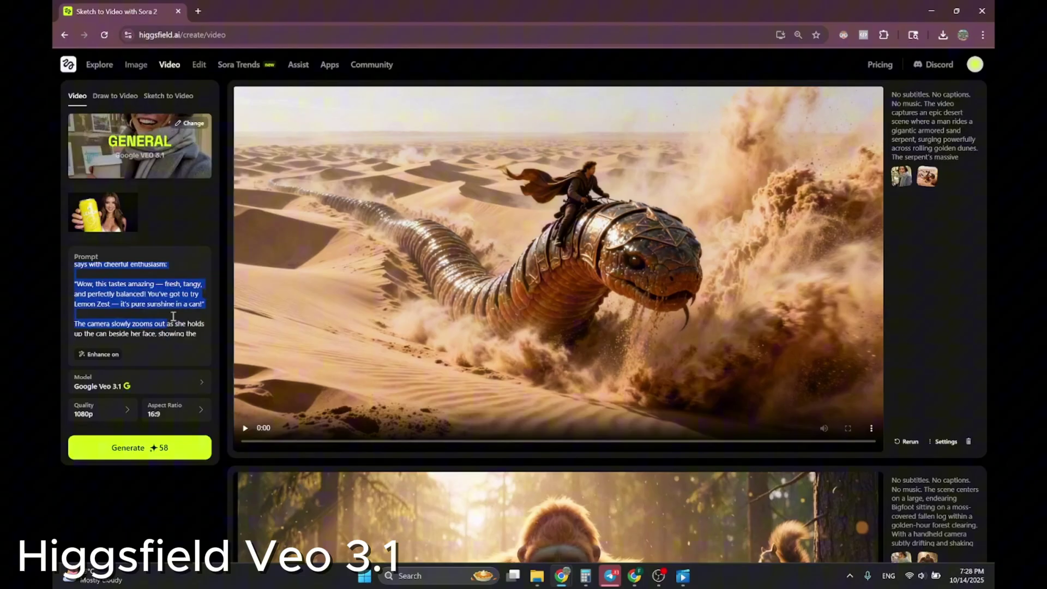
left_click(135, 289)
left_click_drag(74, 284, 146, 293)
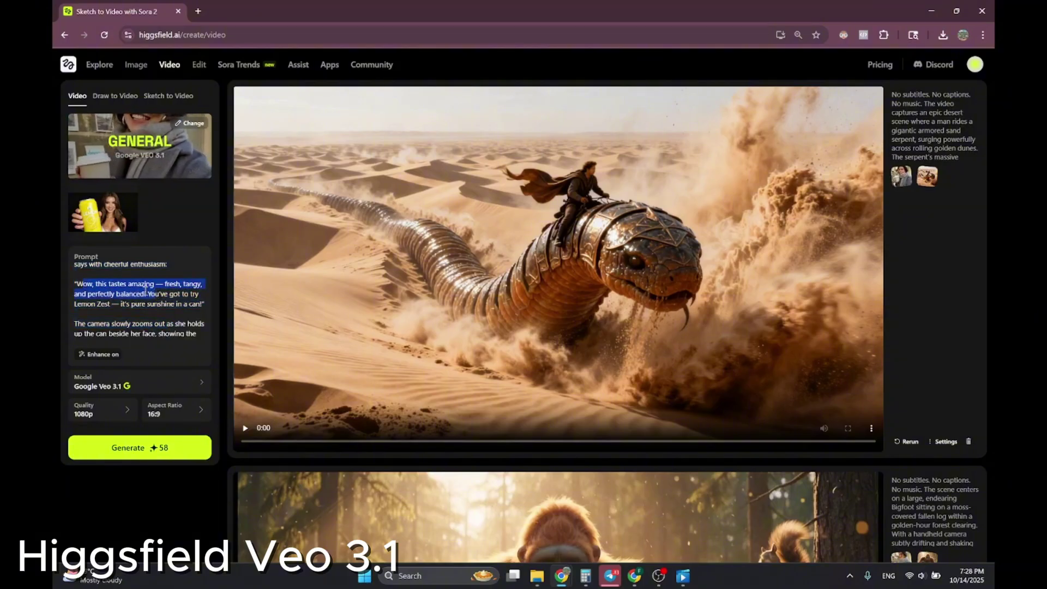
left_click(146, 292)
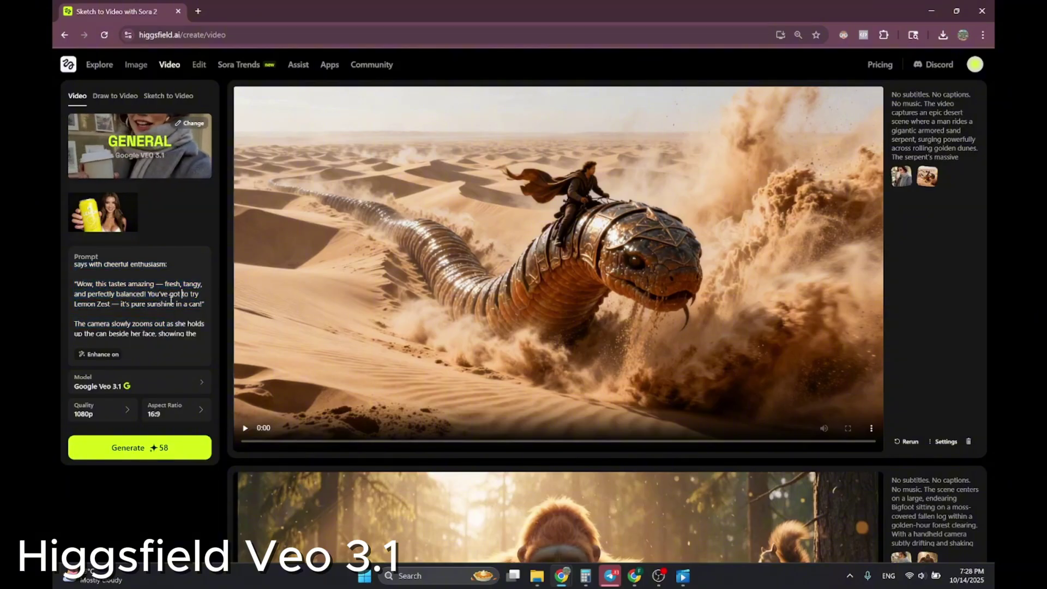
- Keep Google Veo 3.1 and start generating the Lemon Zest clip
left_click(155, 390)
left_click(157, 392)
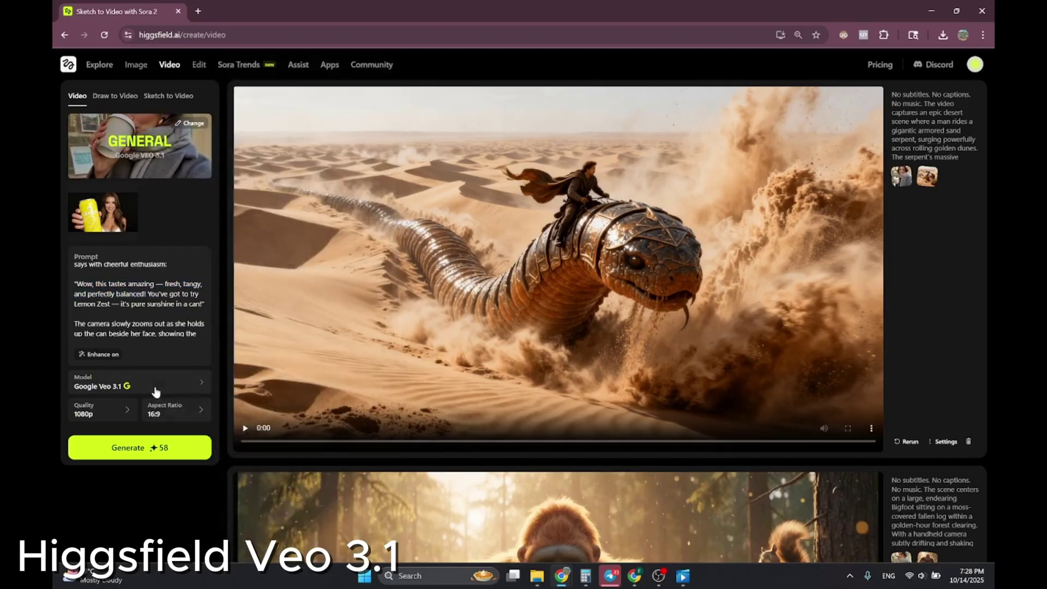
left_click(140, 448)
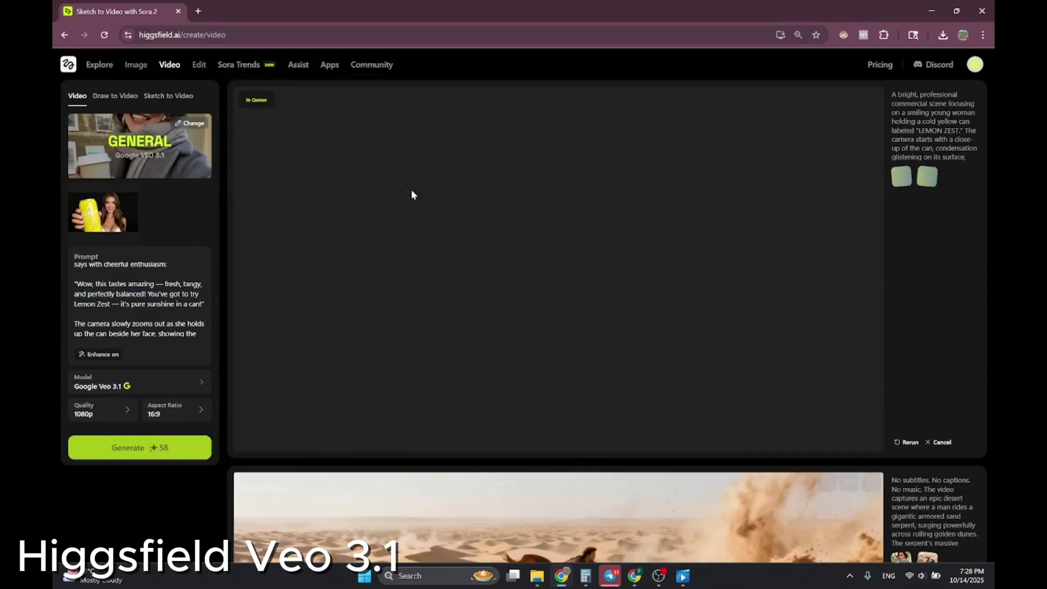
- Watch the finished desert serpent video full screen, then exit back to the page
scroll(932, 391, "down", 6)
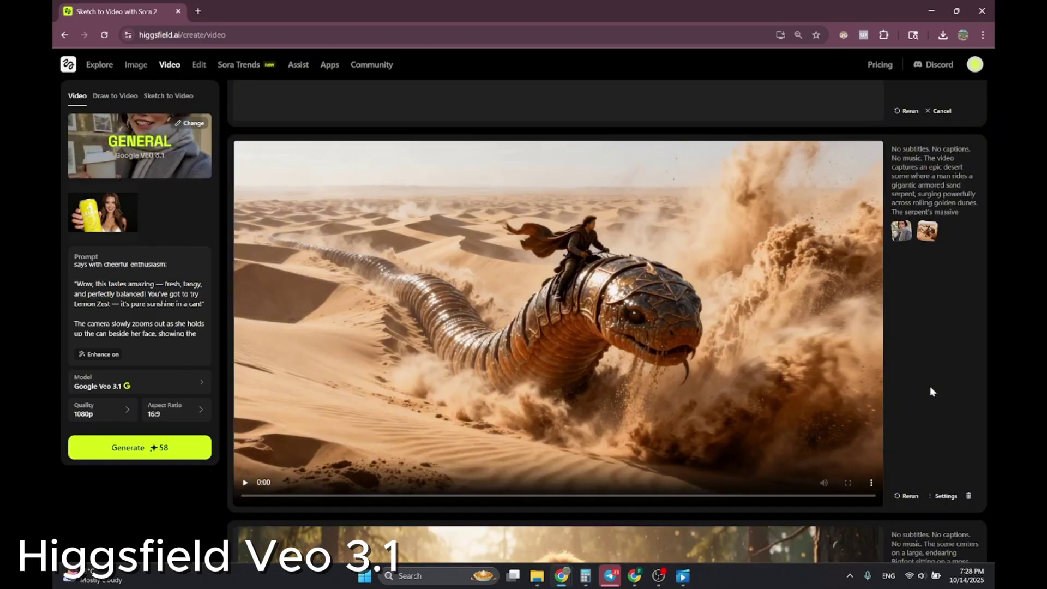
mouse_move(946, 499)
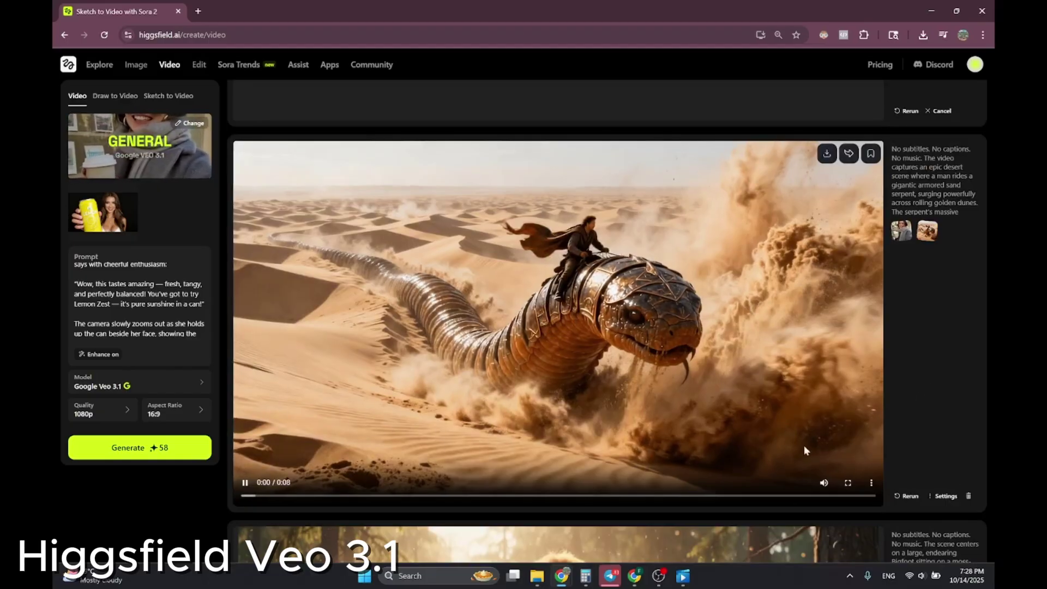
left_click(847, 483)
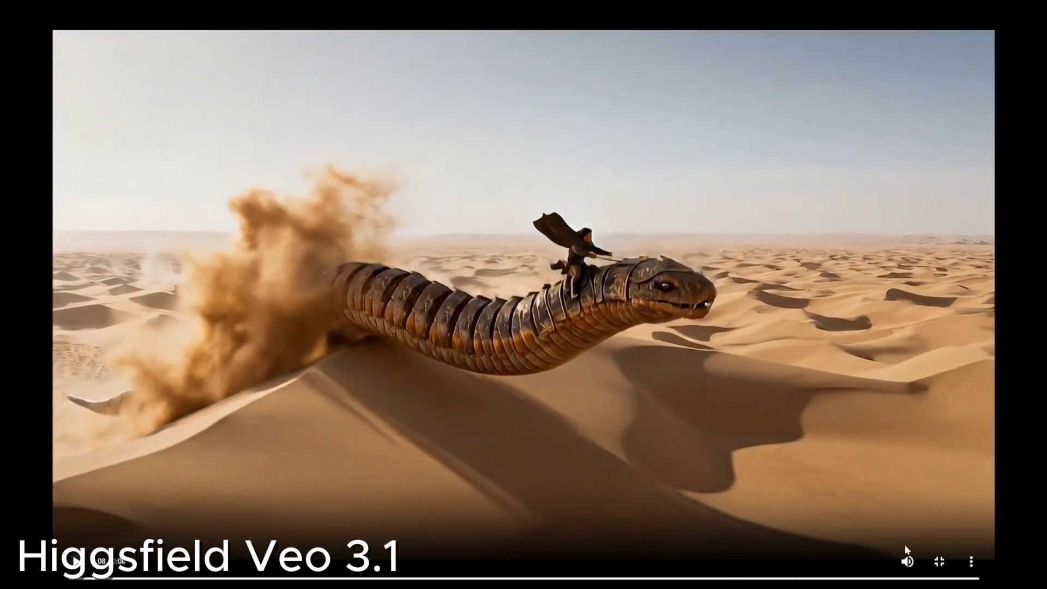
left_click(939, 562)
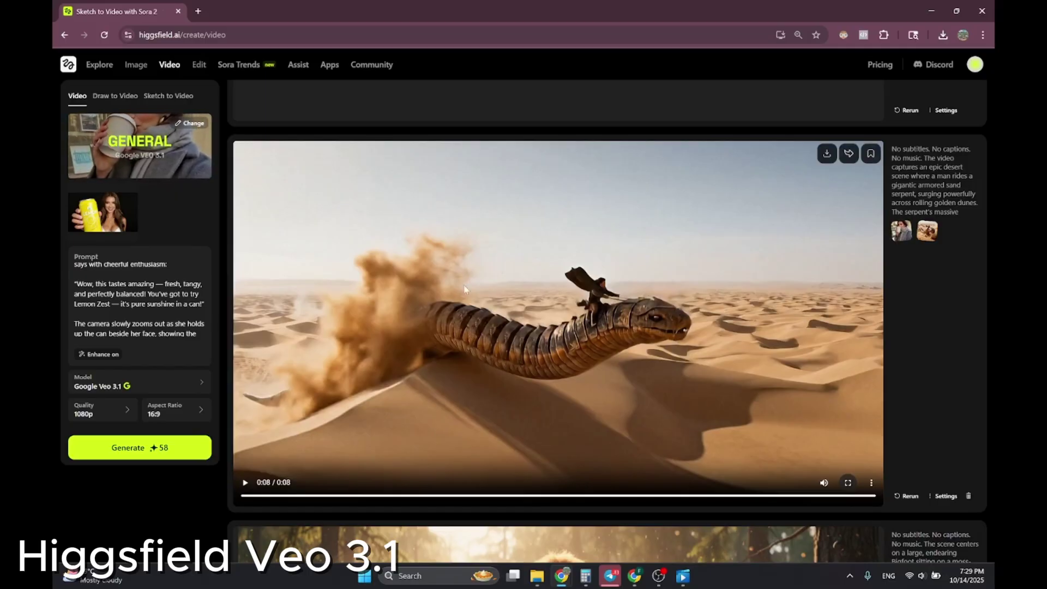
scroll(622, 330, "up", 4)
- Check the cat-in-kitchen reference image, keep Google Veo 3.1, and generate the cat-chef clip
scroll(628, 337, "down", 4)
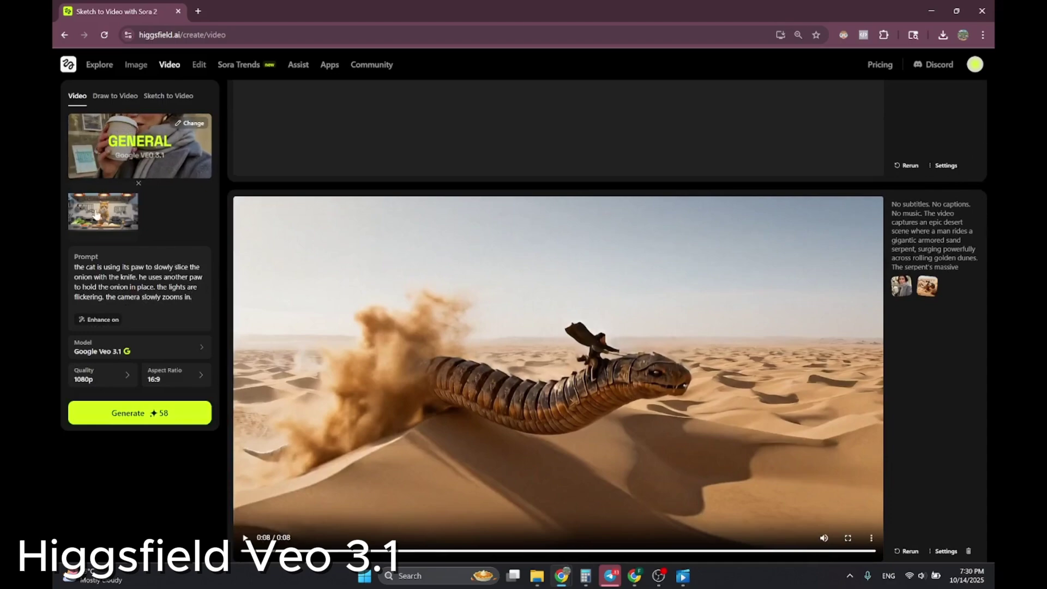
left_click(133, 203)
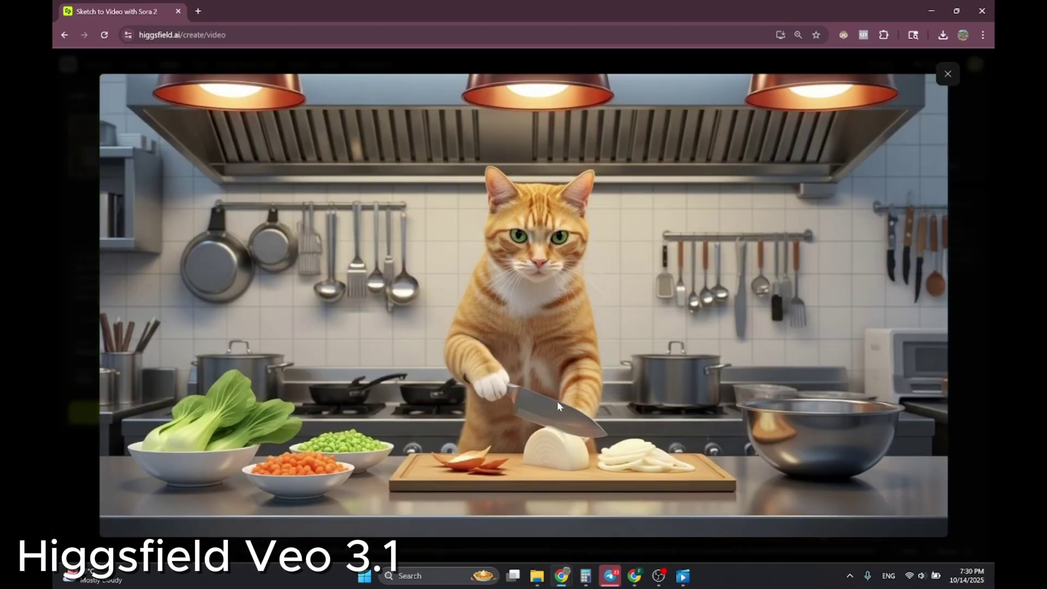
left_click(948, 76)
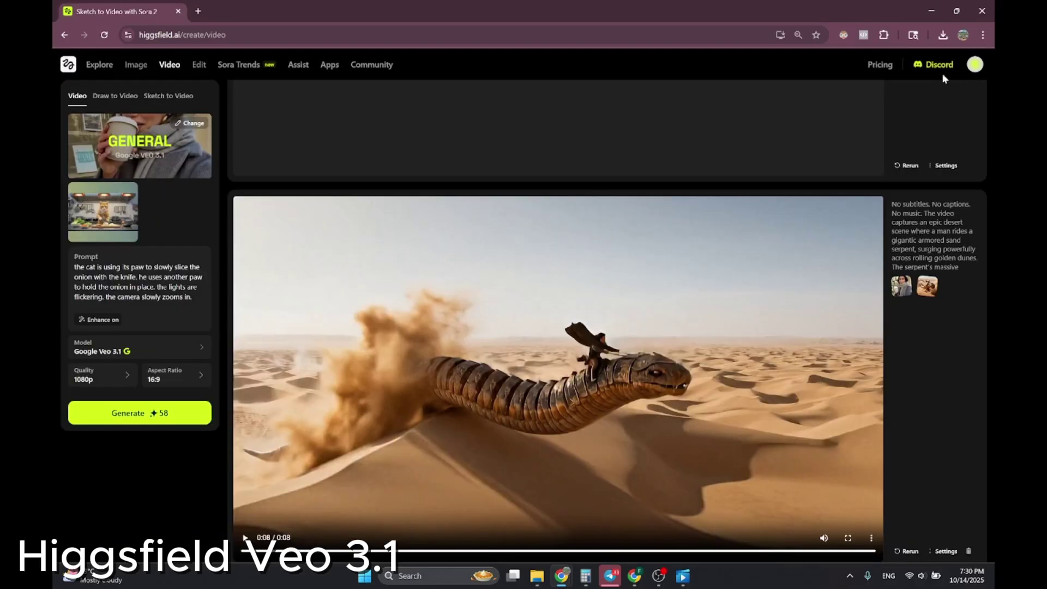
left_click(161, 353)
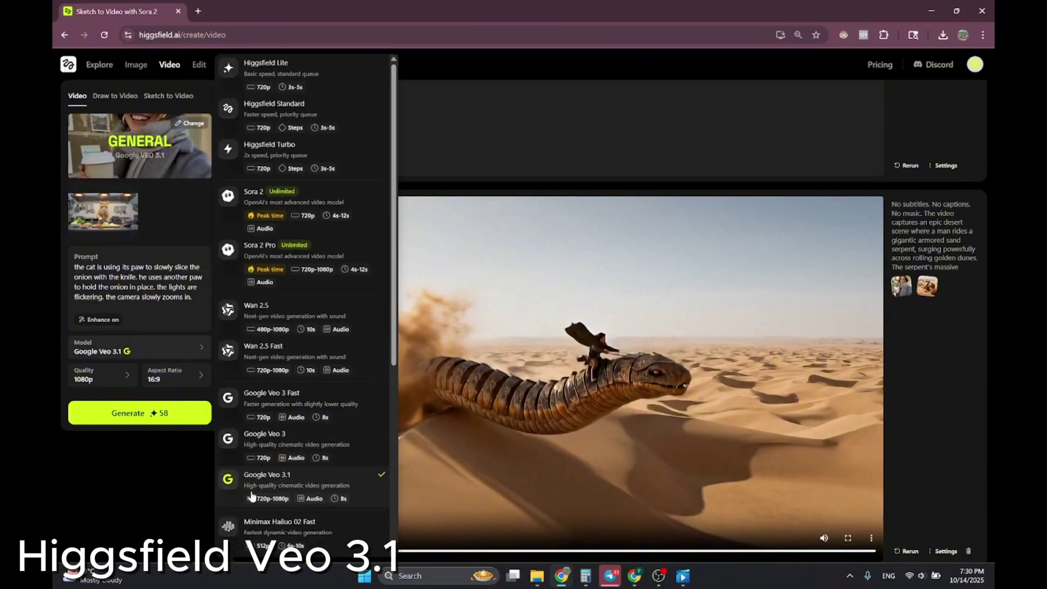
left_click(128, 350)
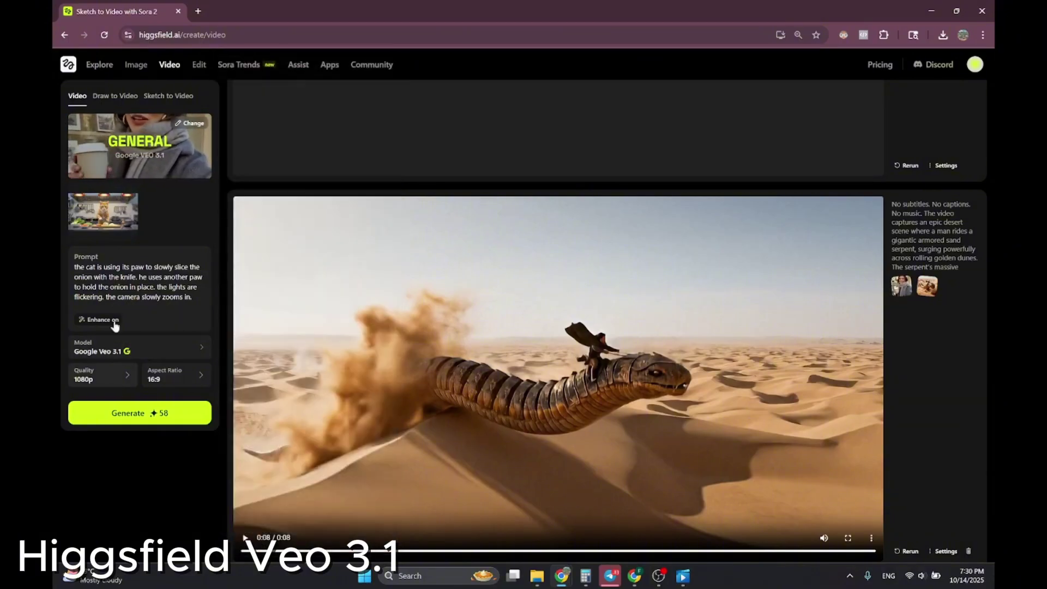
left_click(113, 228)
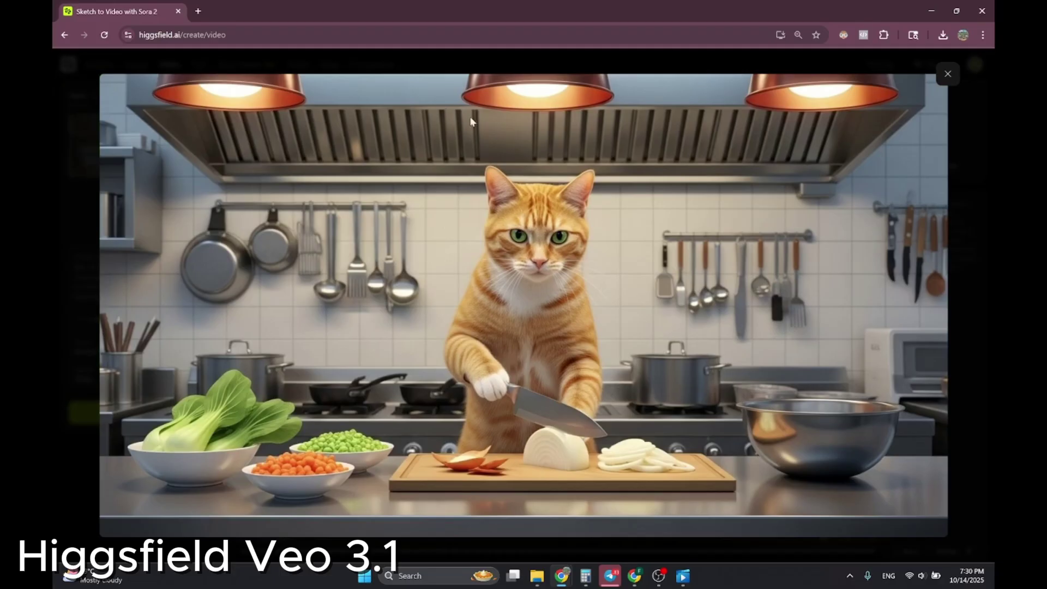
left_click(944, 73)
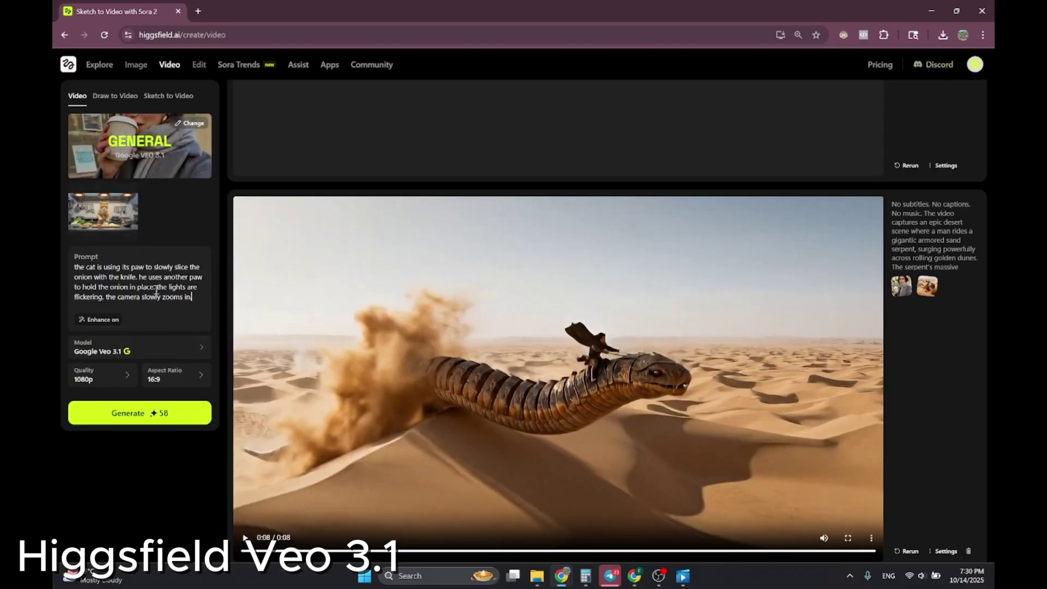
left_click(155, 413)
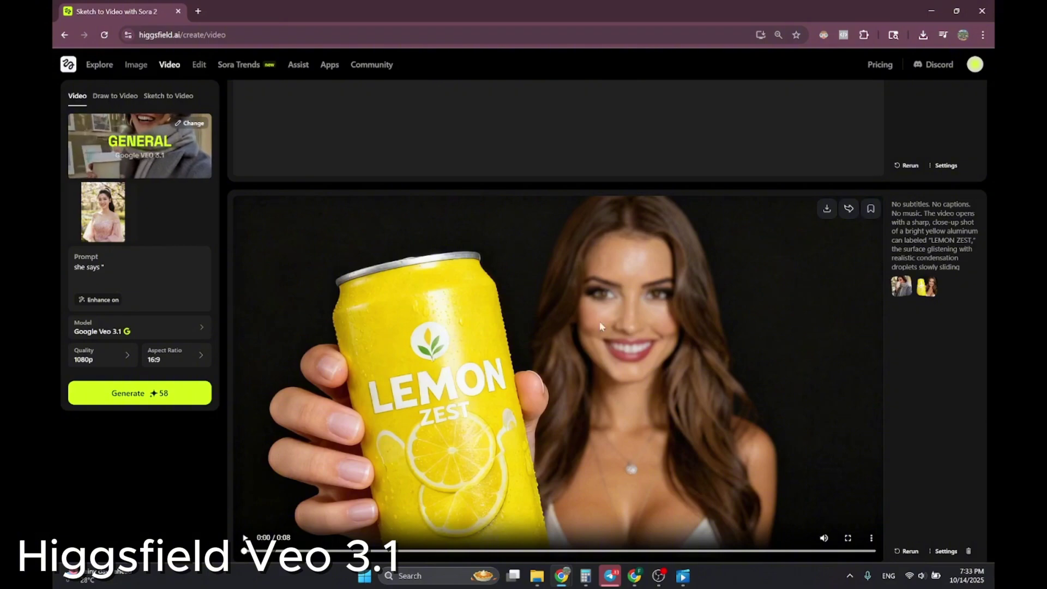
- Play the finished Lemon Zest commercial and switch it to full screen
scroll(627, 420, "down", 2)
scroll(725, 418, "up", 2)
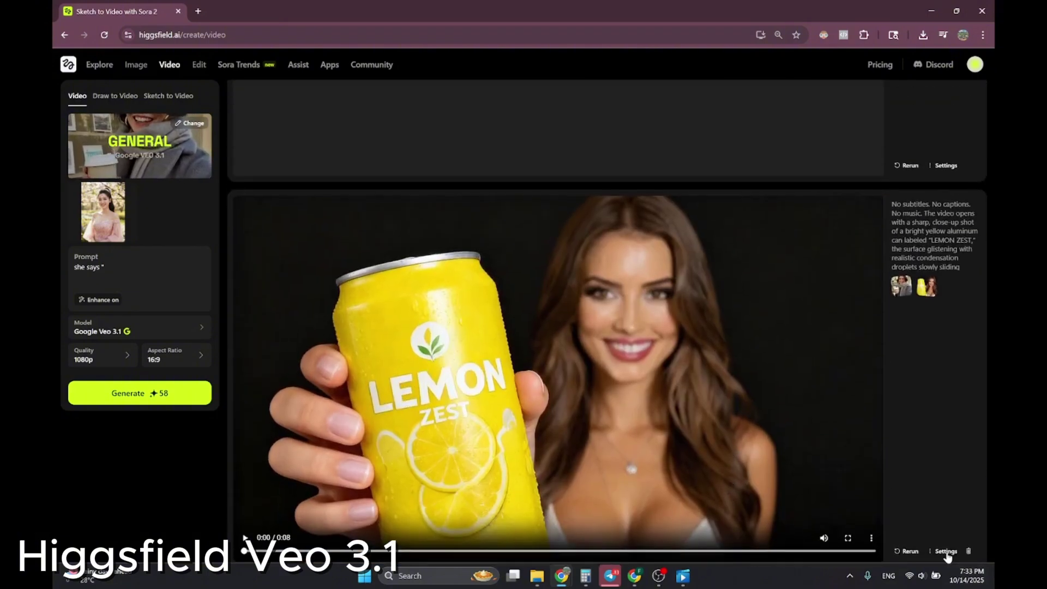
mouse_move(946, 552)
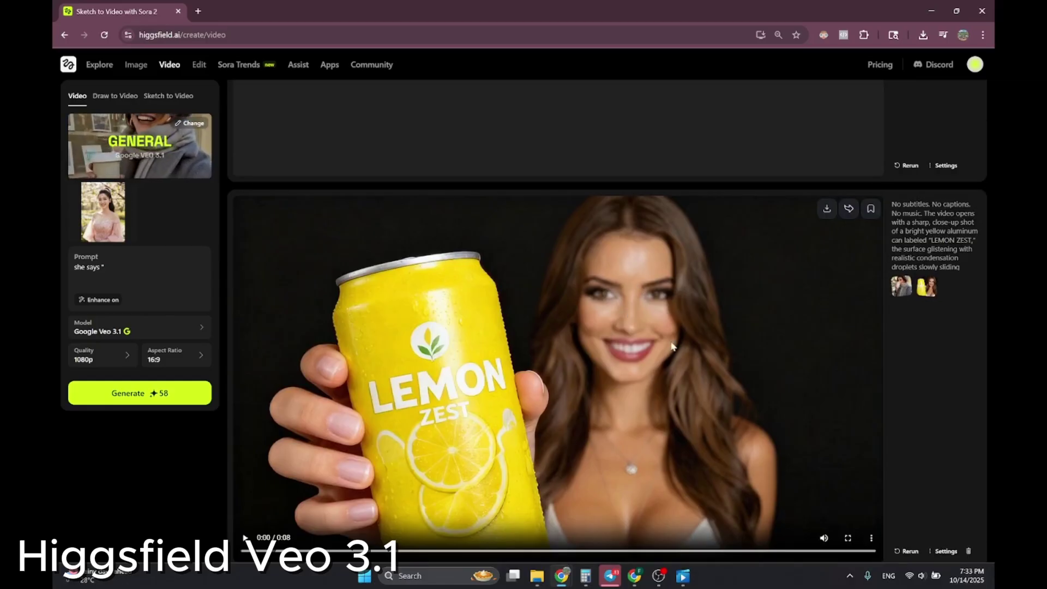
left_click(245, 539)
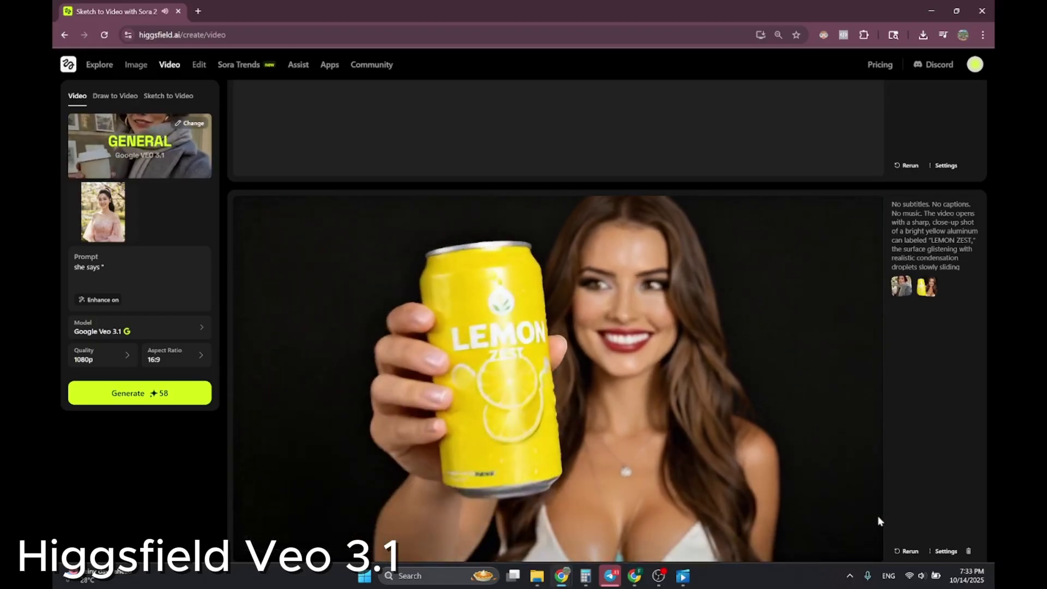
left_click(848, 539)
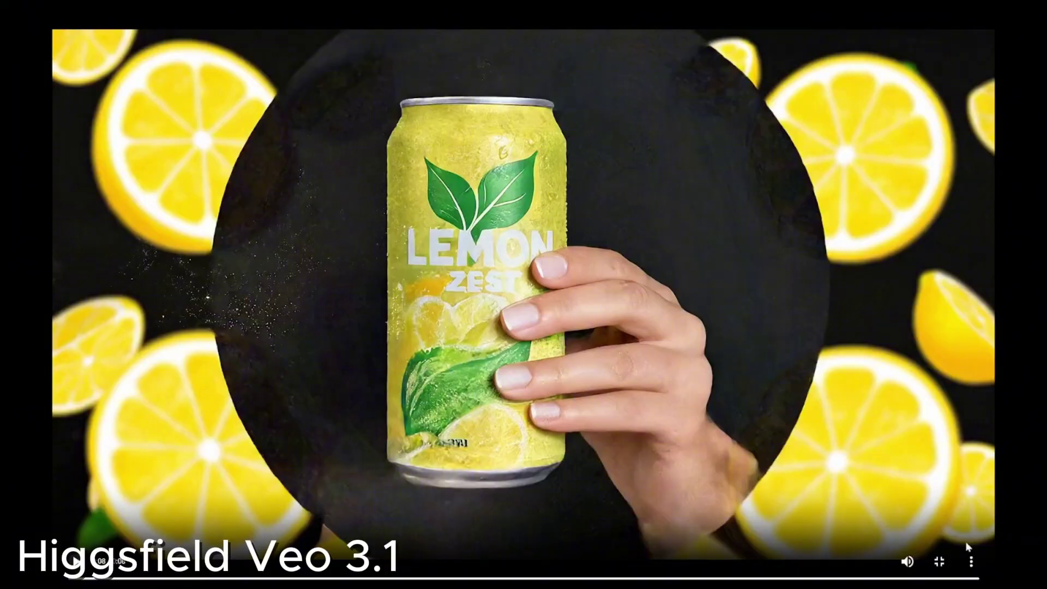
- Leave the Lemon Zest video and open the cat chef clip full screen
left_click(939, 561)
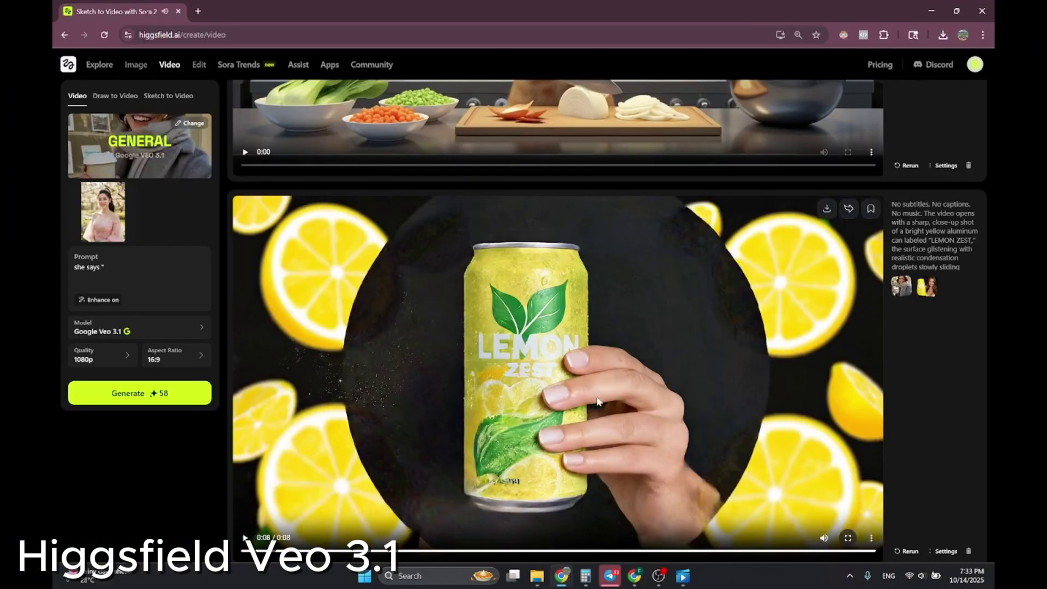
scroll(598, 402, "up", 5)
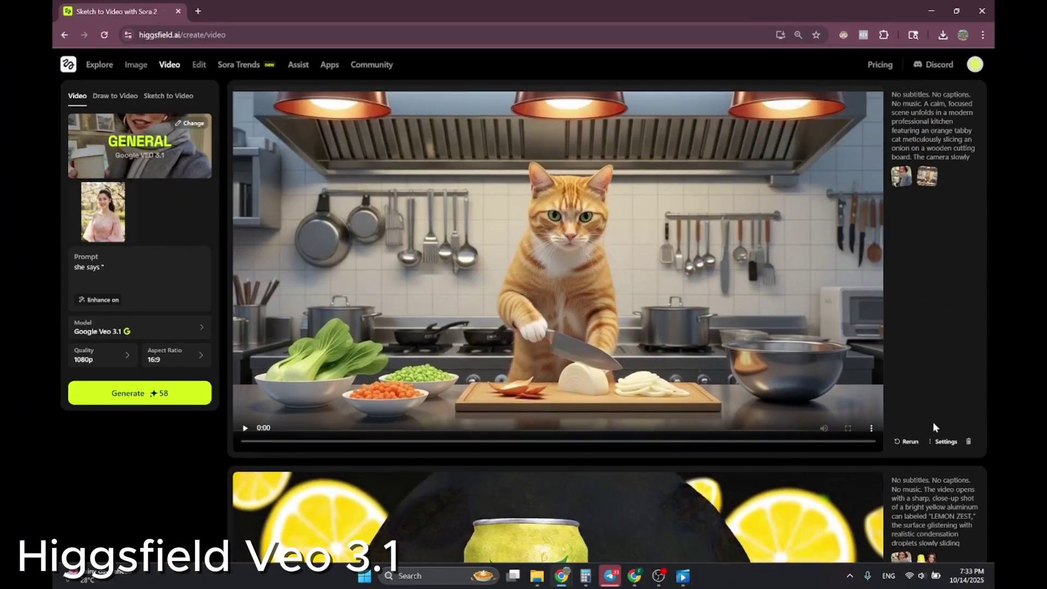
mouse_move(947, 444)
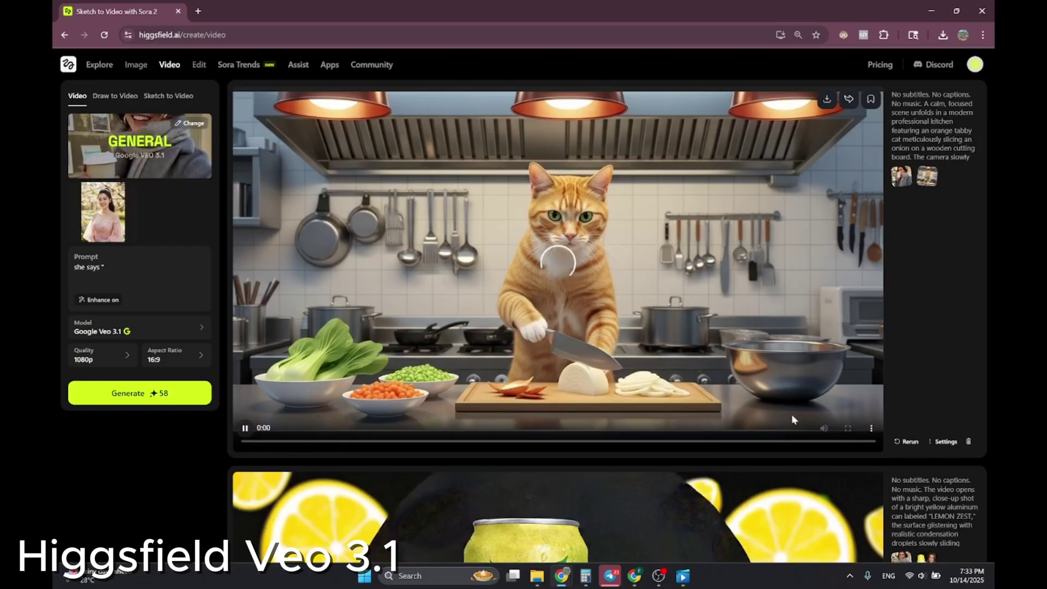
left_click(848, 428)
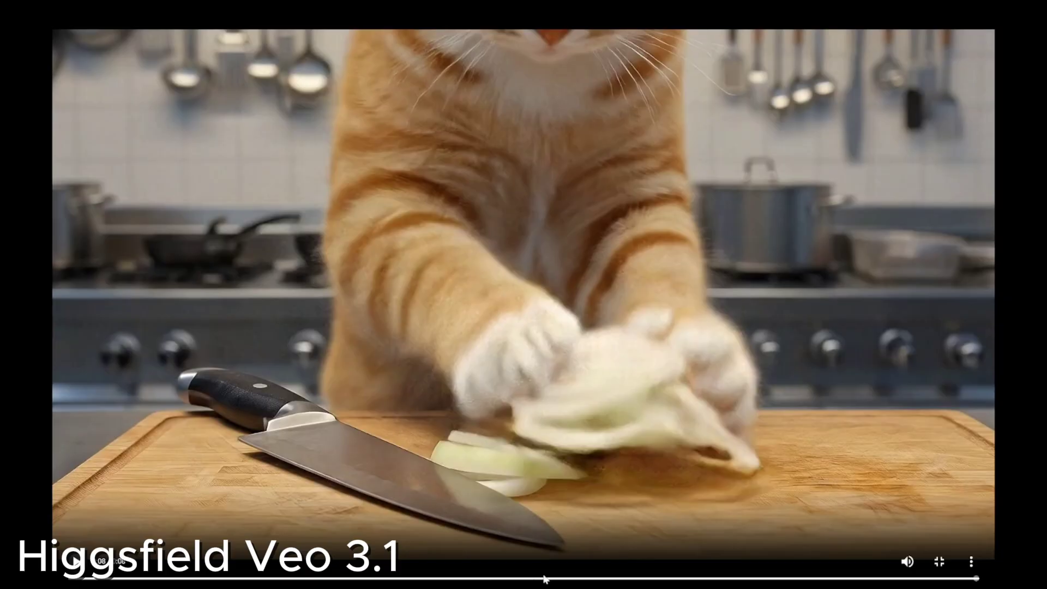
- Scrub the cat chef clip's seek bar to view several kitchen moments
left_click(576, 579)
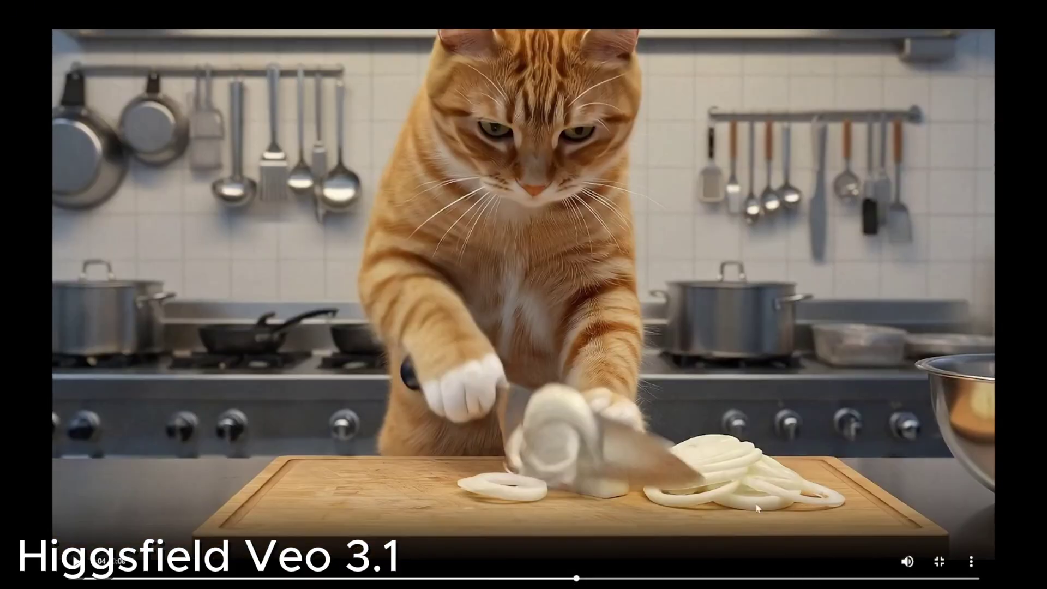
left_click(752, 579)
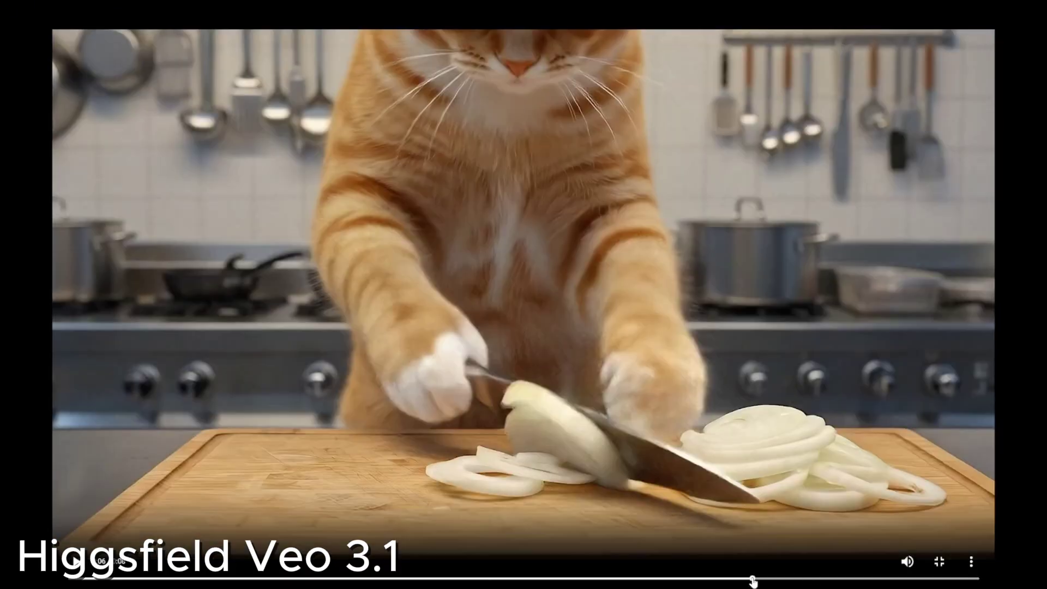
left_click(674, 579)
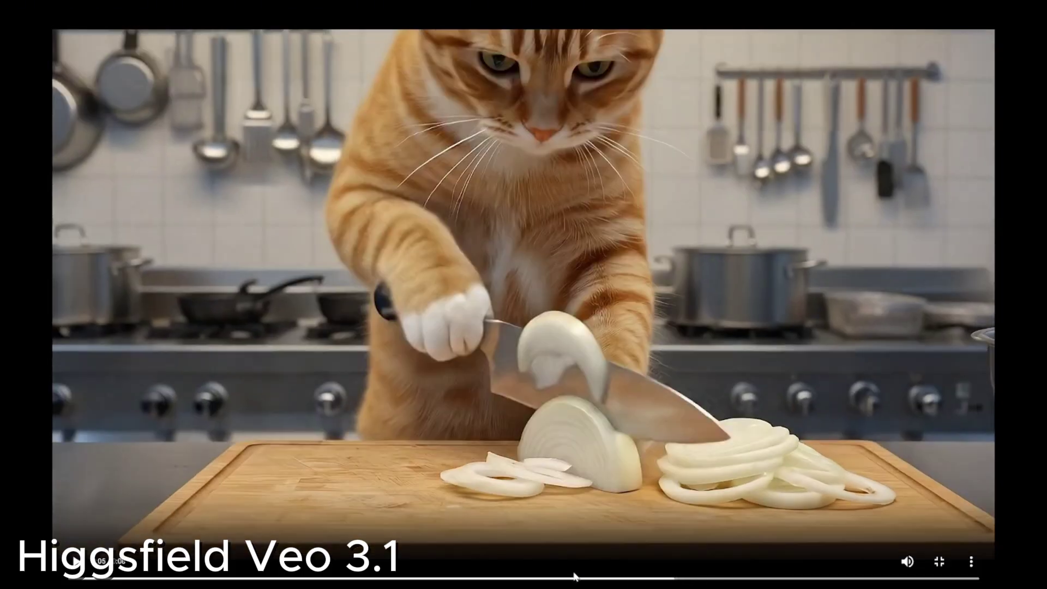
left_click(552, 579)
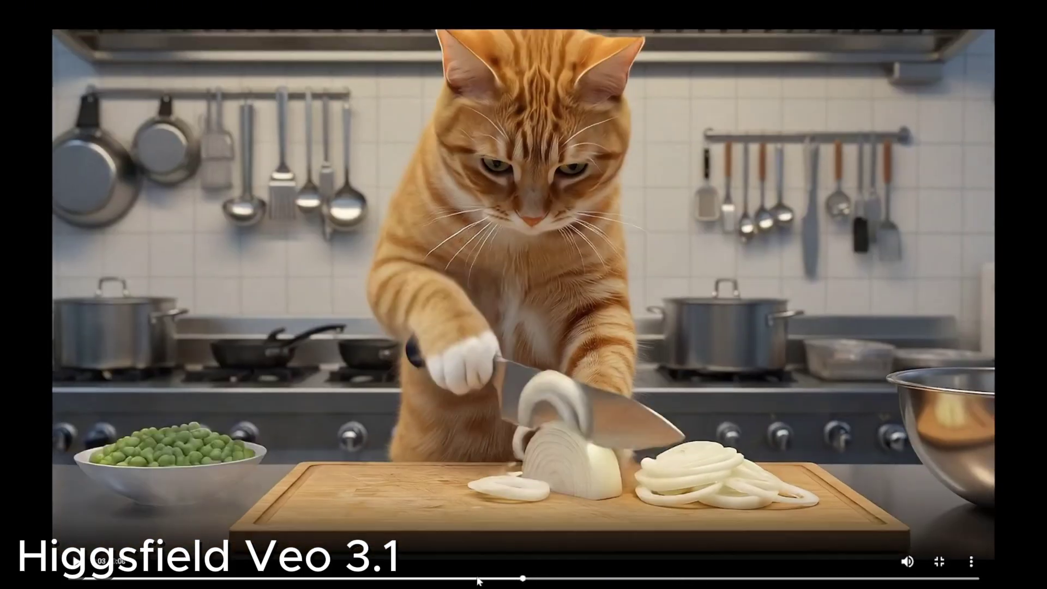
left_click(448, 579)
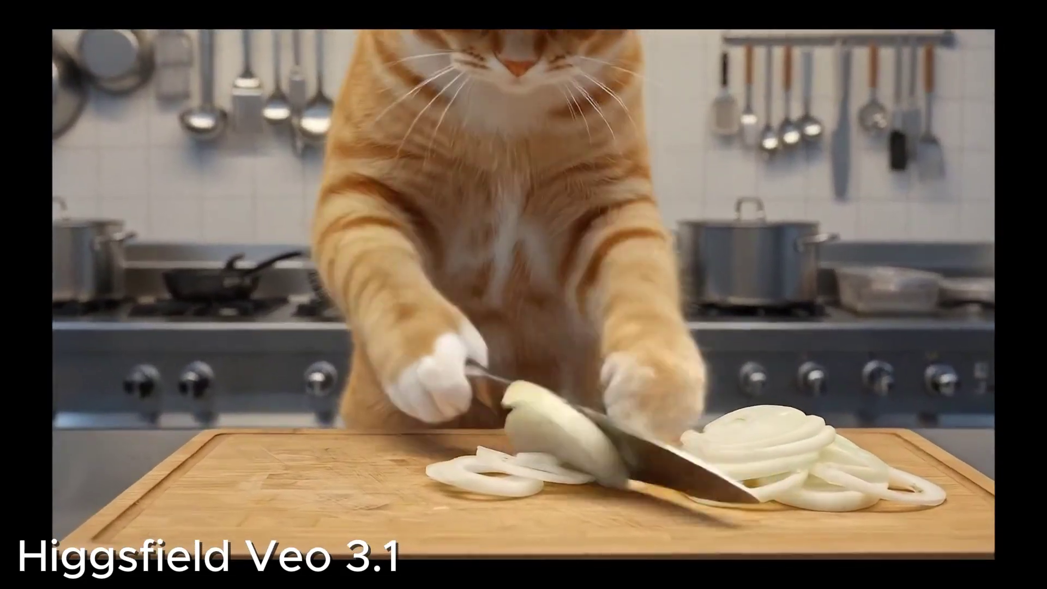
mouse_move(940, 567)
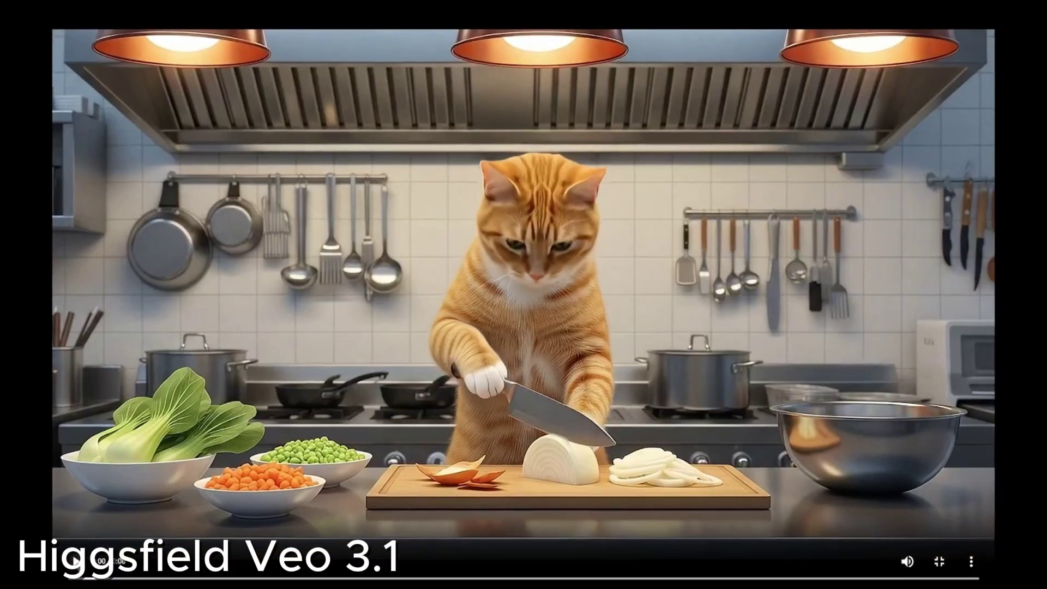
- Exit full screen, preview the pink-dress singer image, and highlight the camera-rotation part of the prompt
left_click(940, 562)
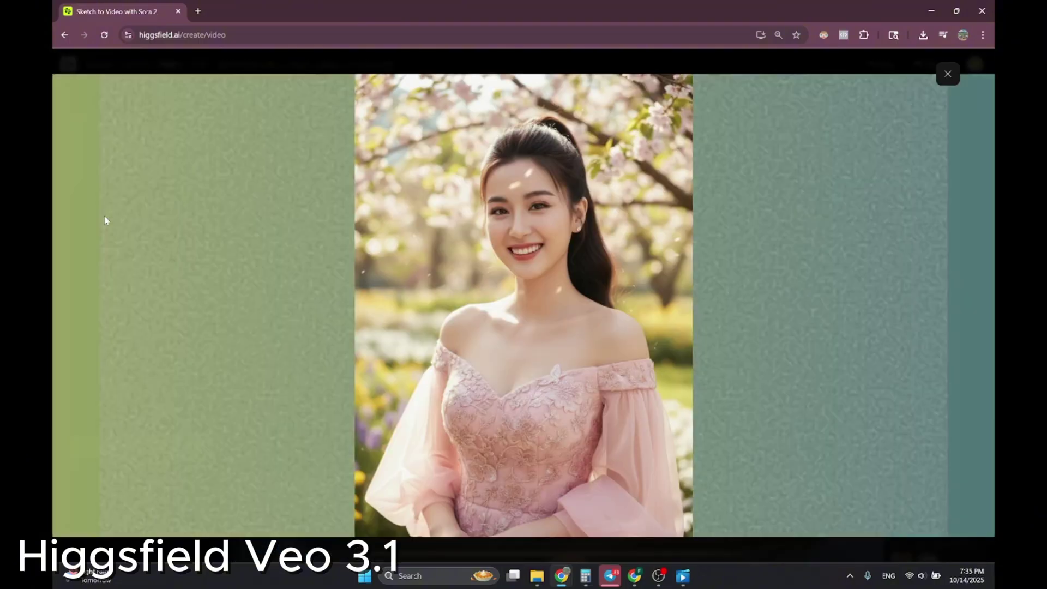
left_click(105, 220)
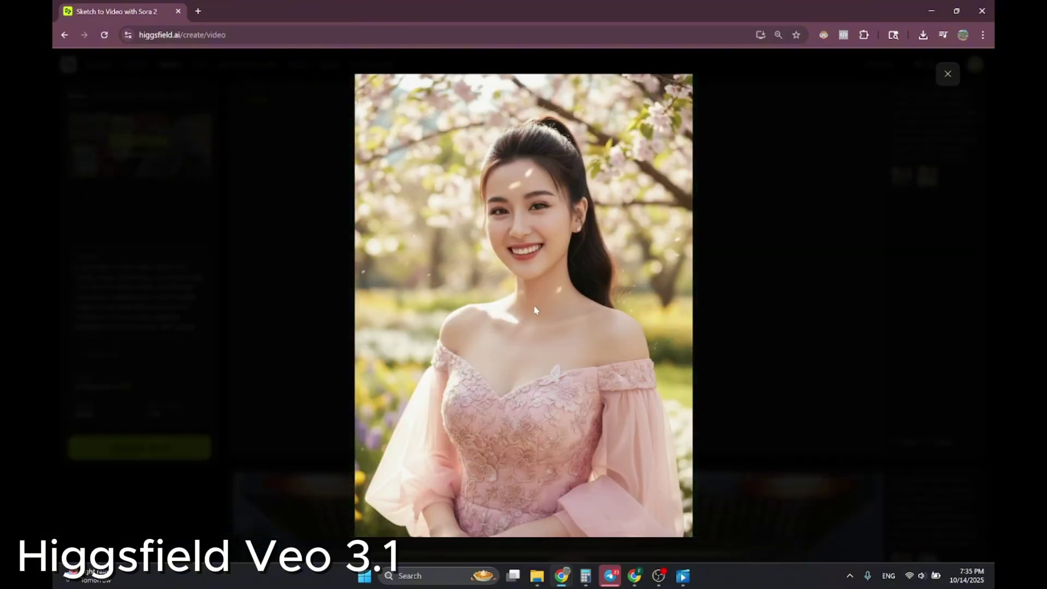
left_click(947, 75)
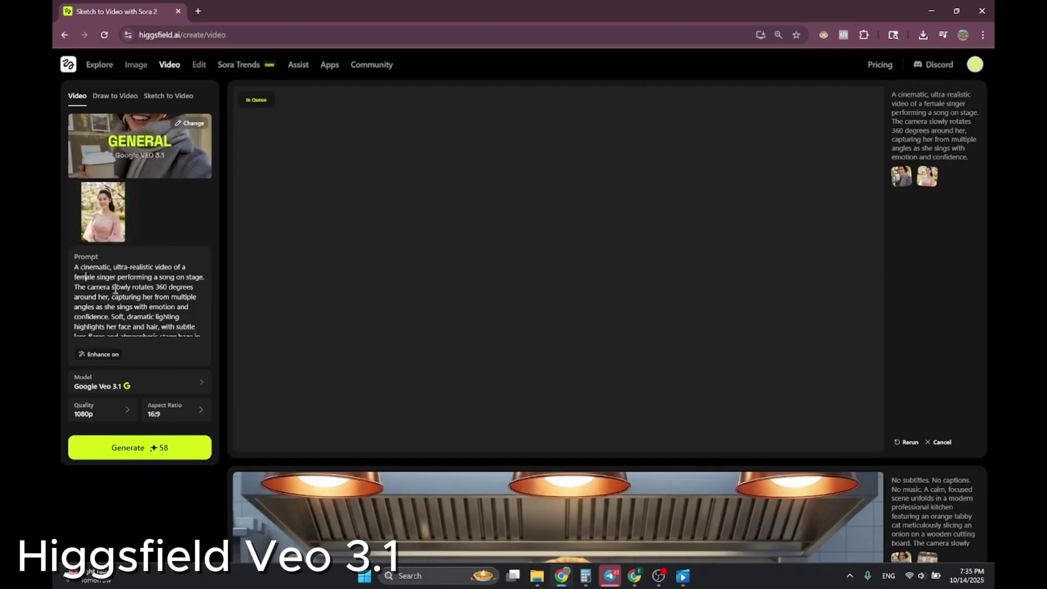
left_click_drag(111, 287, 186, 313)
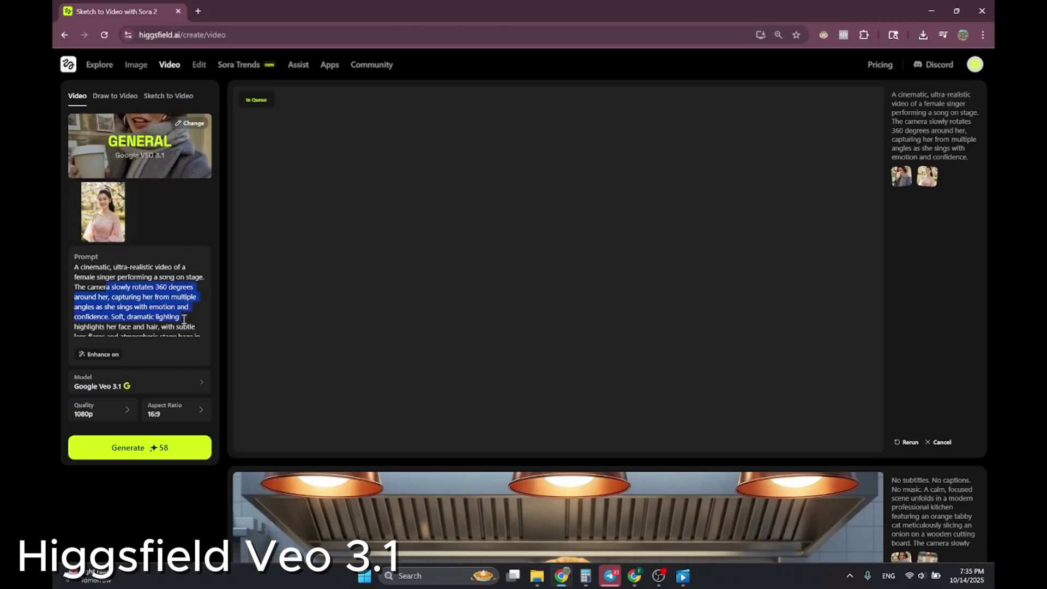
scroll(164, 310, "down", 5)
scroll(127, 305, "up", 2)
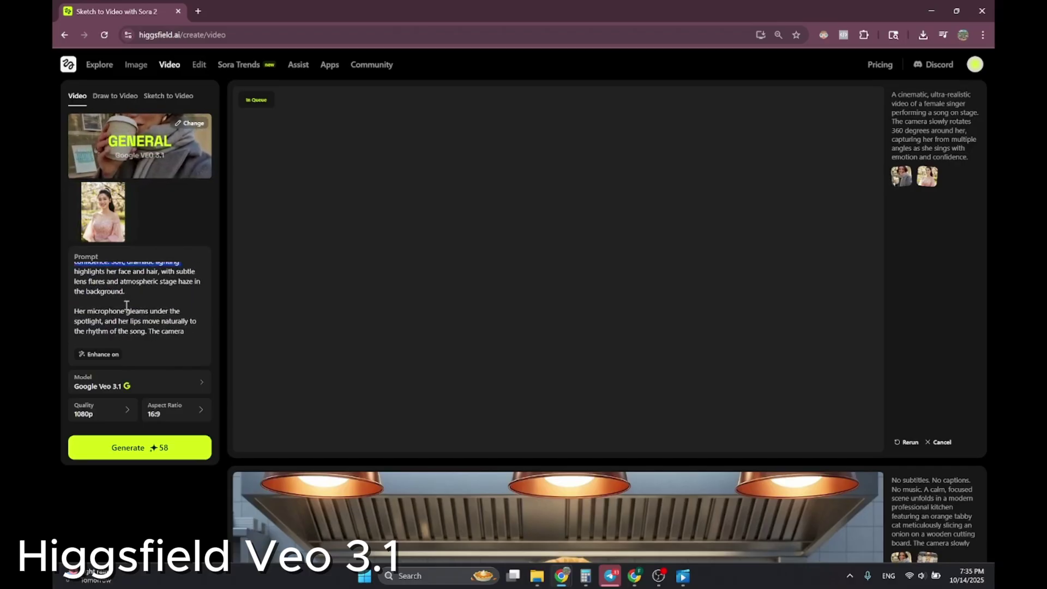
scroll(104, 305, "down", 2)
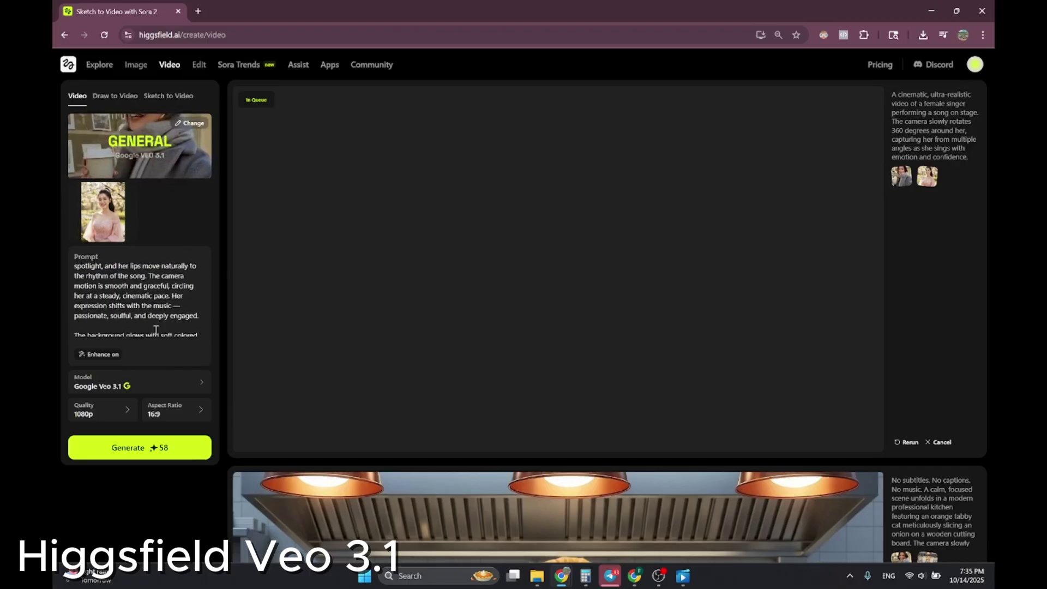
- Keep Google Veo 3.1, check the singer clip's settings, and play it full screen
left_click(134, 387)
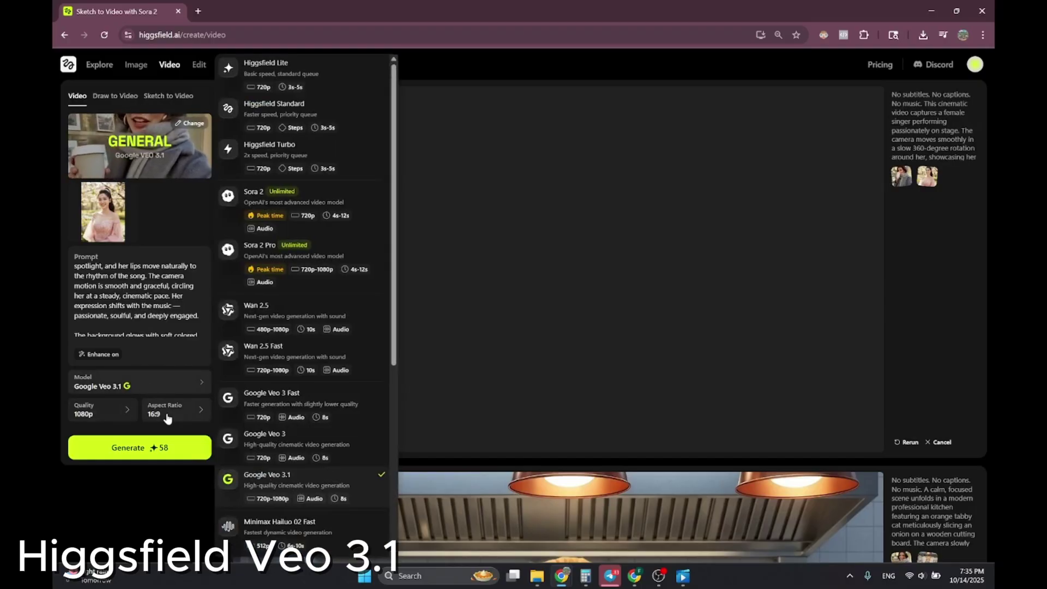
left_click(572, 199)
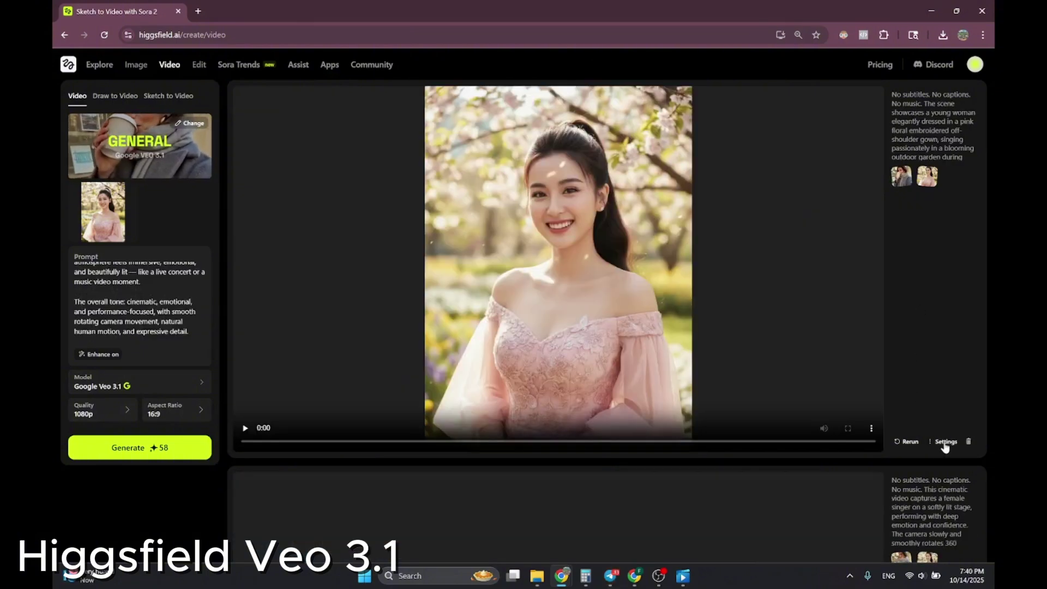
left_click(945, 443)
left_click(246, 429)
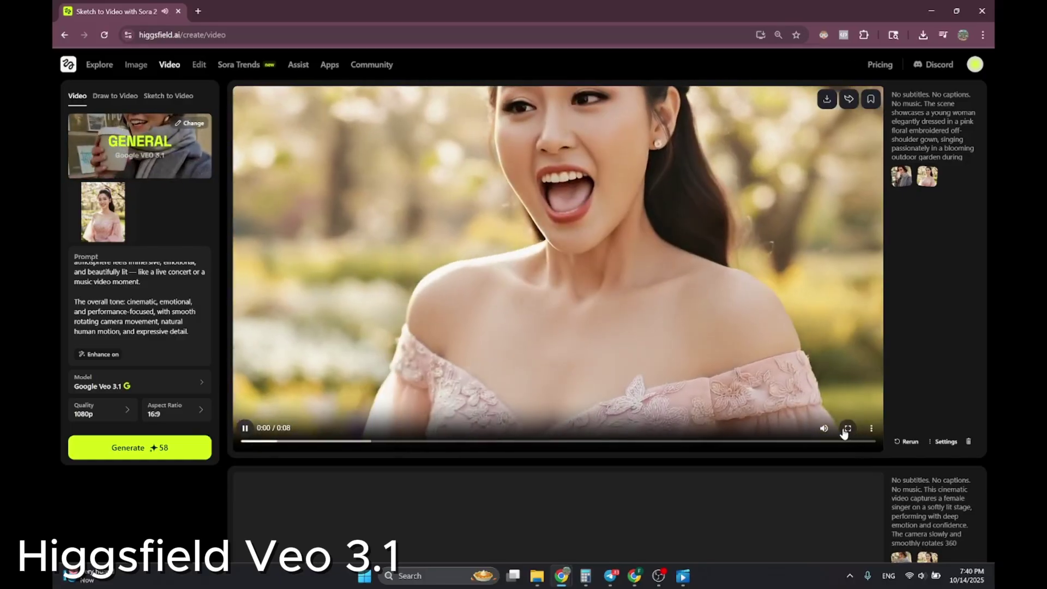
left_click(848, 429)
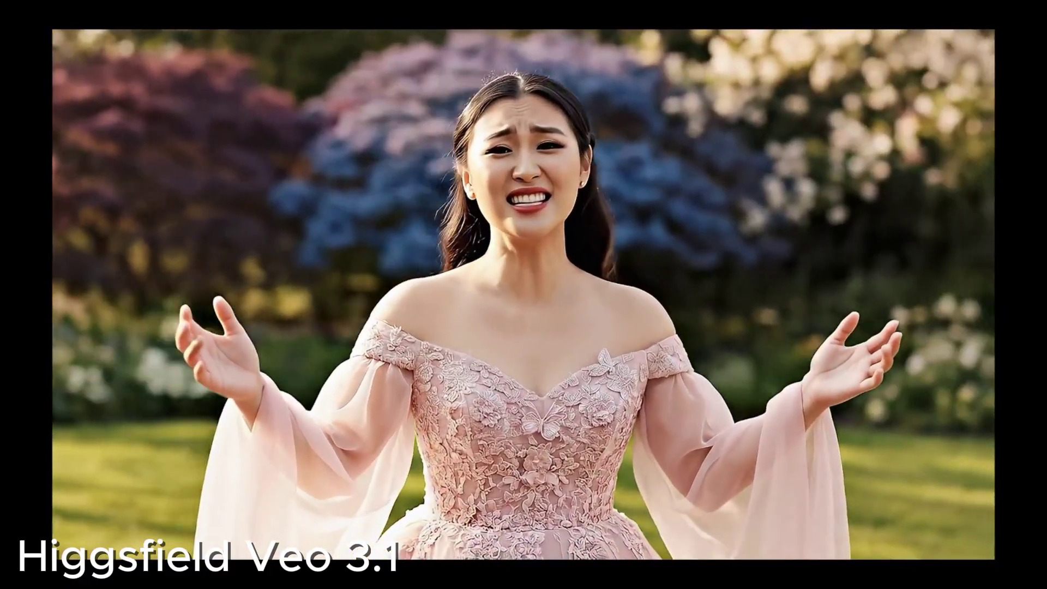
mouse_move(876, 416)
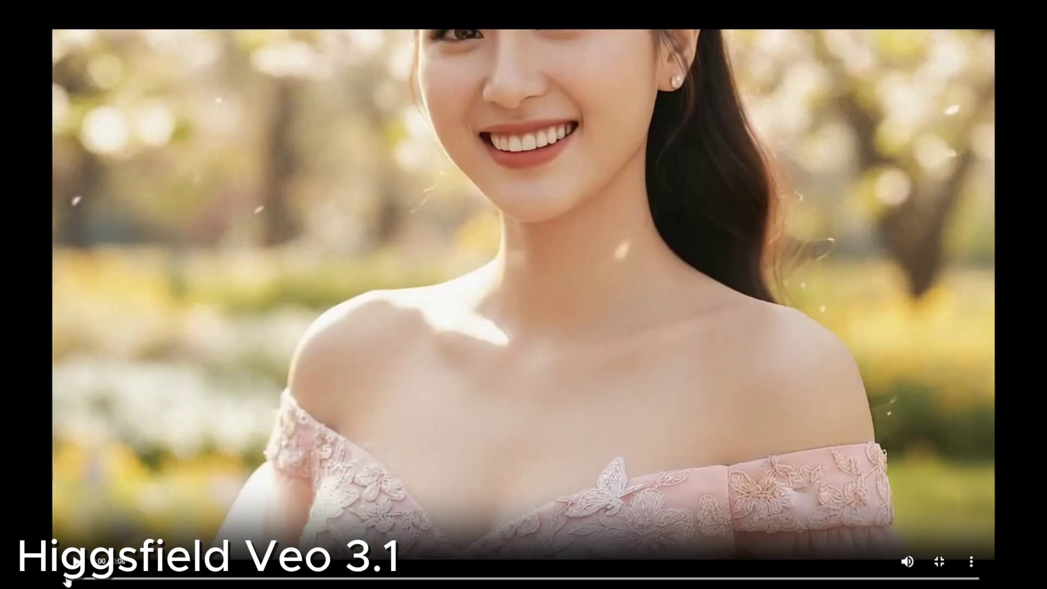
left_click(938, 562)
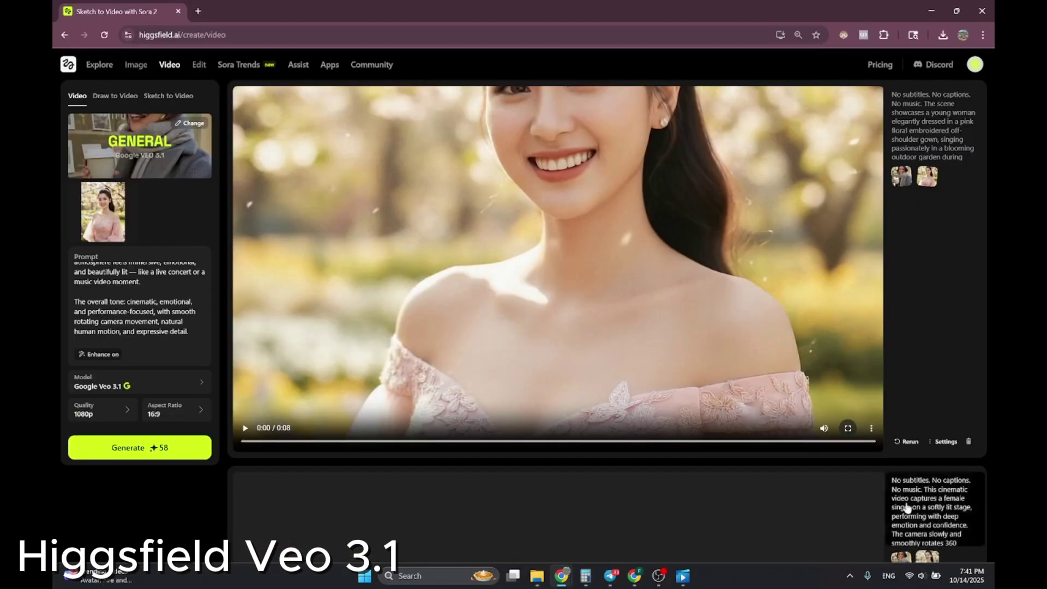
left_click(247, 429)
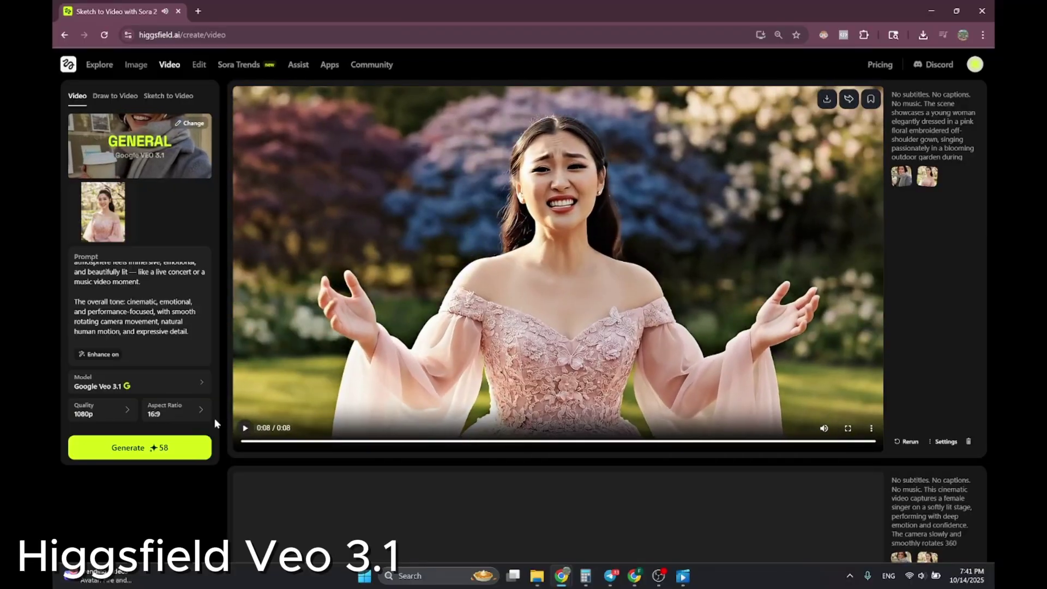
left_click(176, 410)
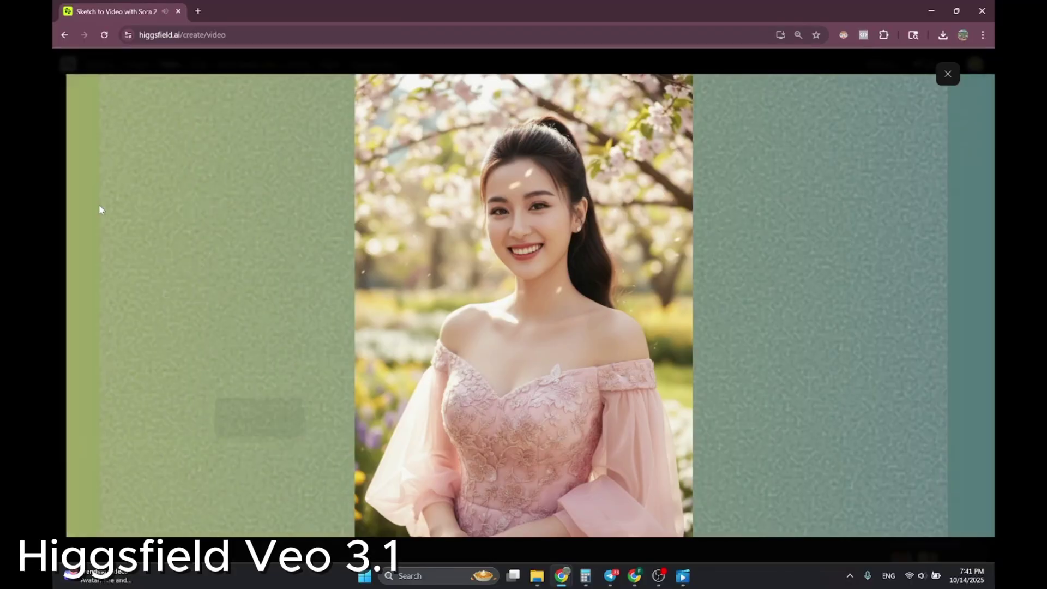
left_click(101, 212)
left_click(951, 75)
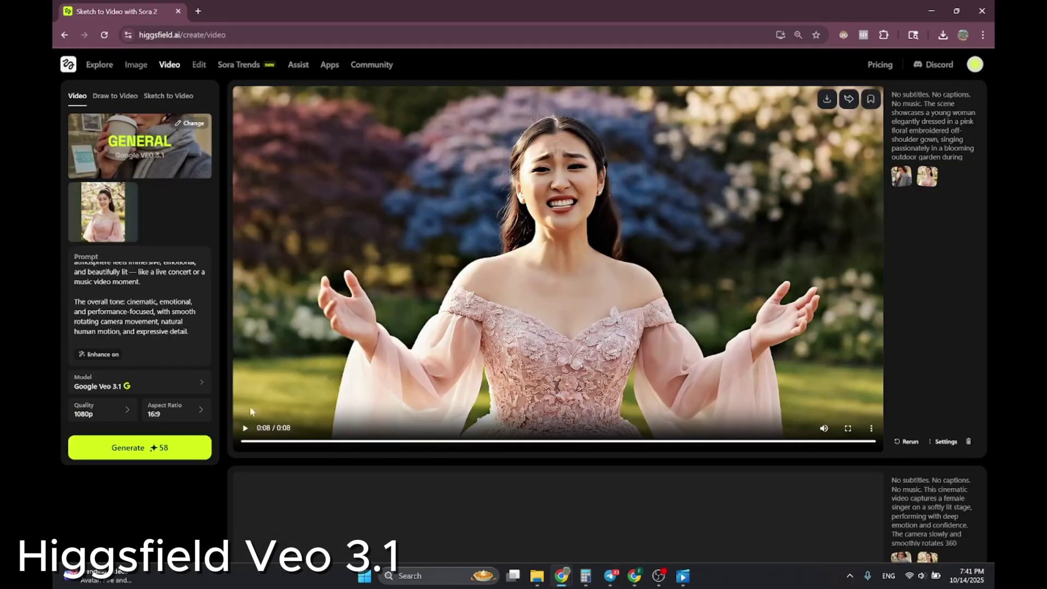
left_click(181, 407)
left_click(253, 431)
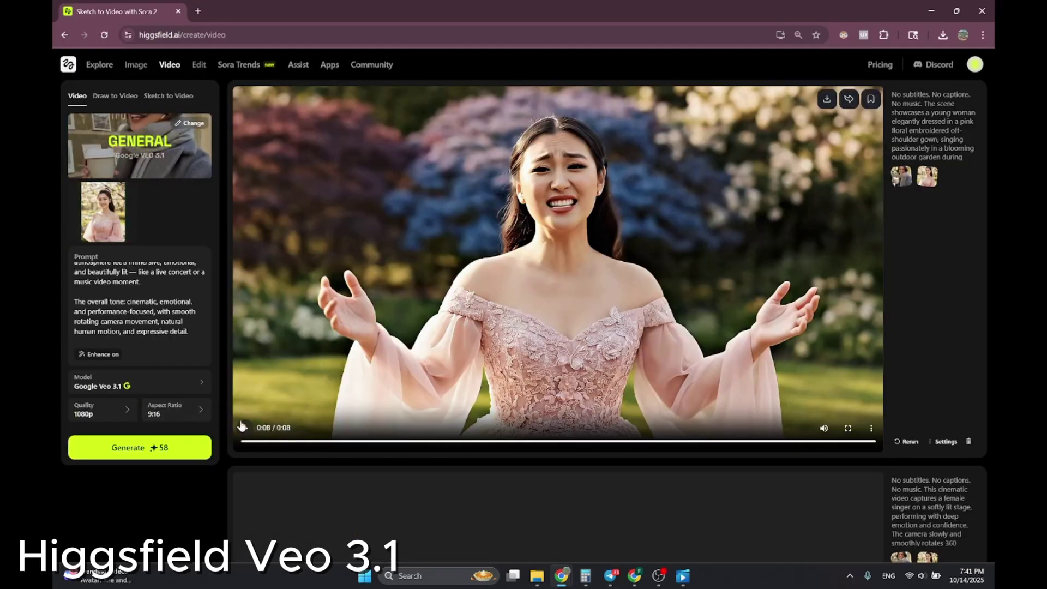
left_click(179, 419)
left_click(243, 408)
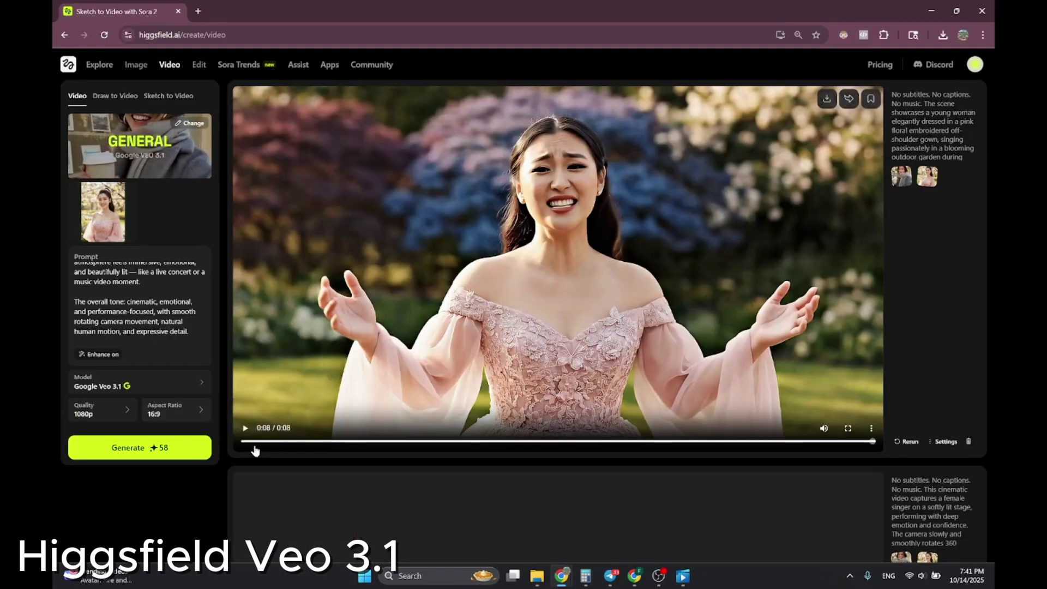
left_click(235, 443)
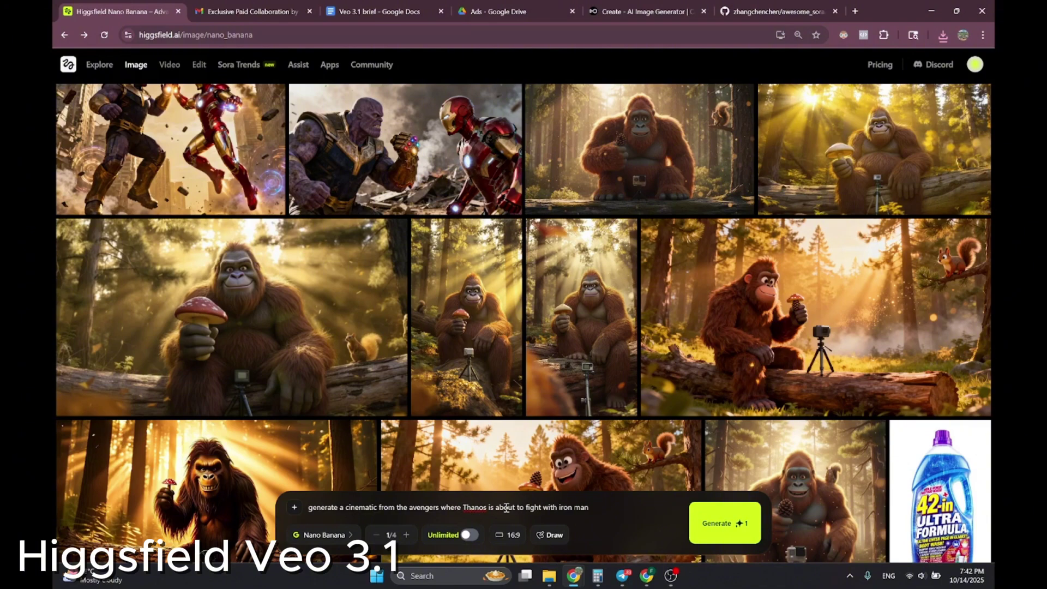
- Select the Thanos vs Iron Man prompt and switch the image model to Seedream 4.0
left_click_drag(602, 507, 305, 508)
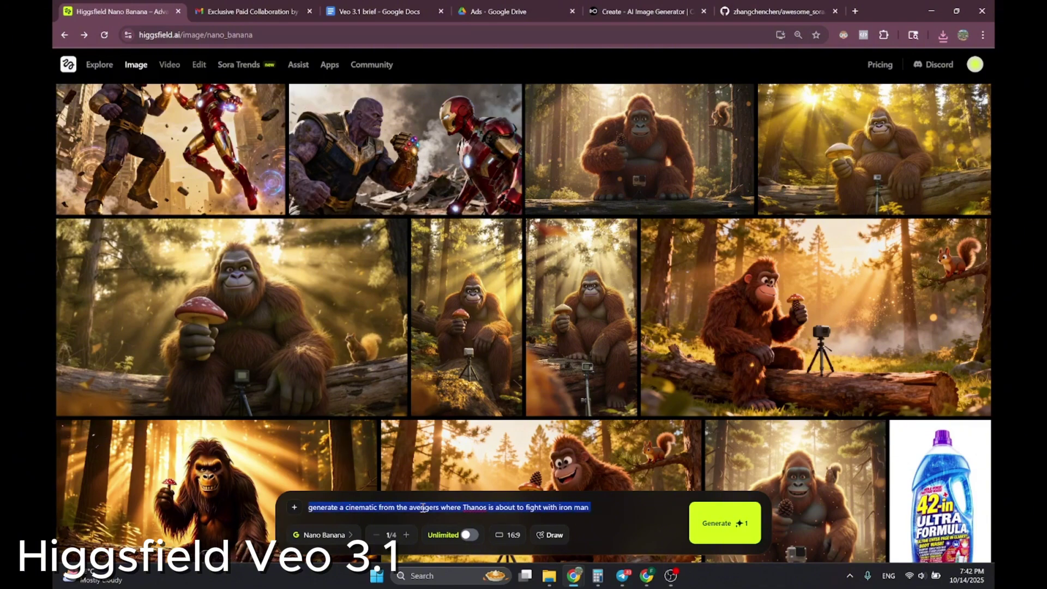
left_click(425, 508)
key("ctrl+a")
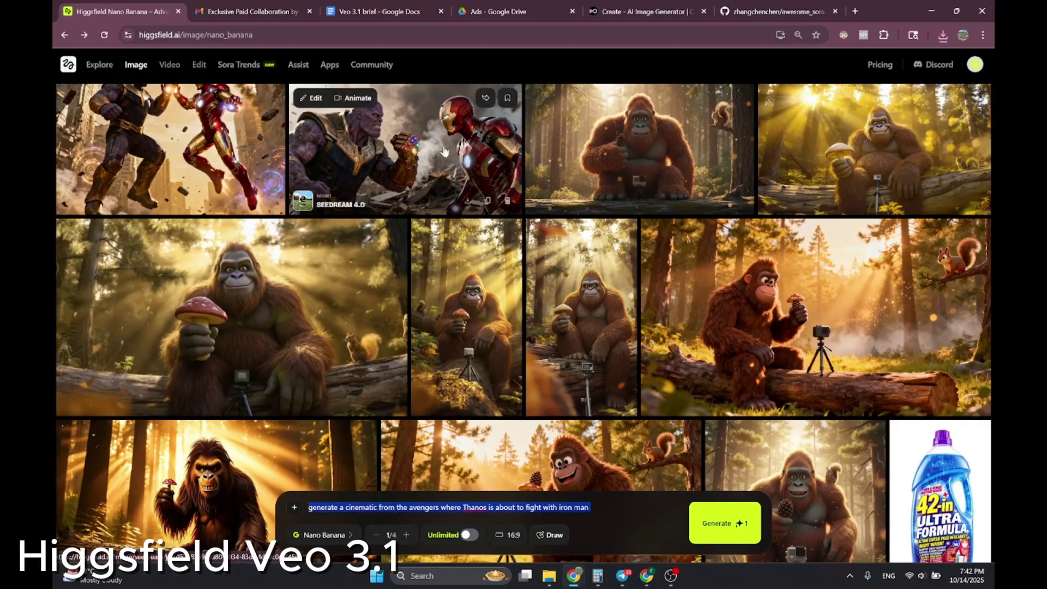
left_click(331, 535)
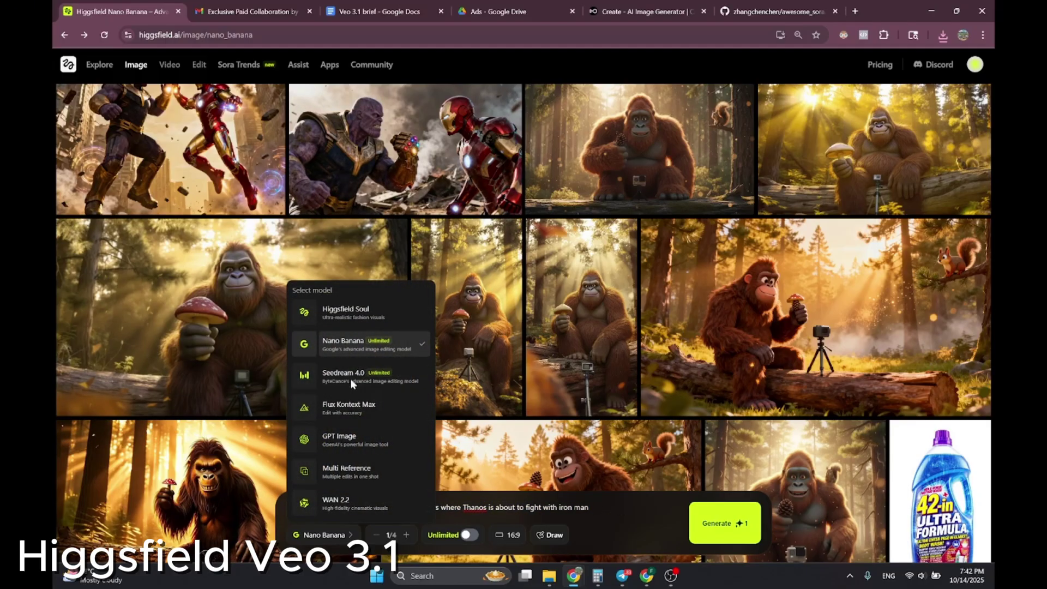
left_click(349, 374)
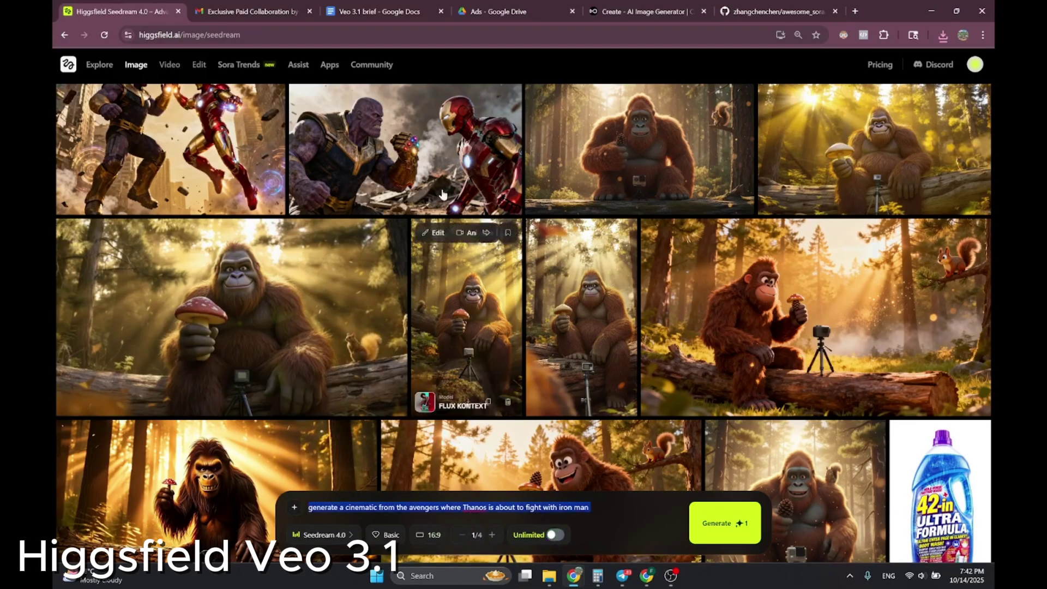
- Open the Thanos vs Iron Man image, check its quality options, and close the viewer
left_click(454, 170)
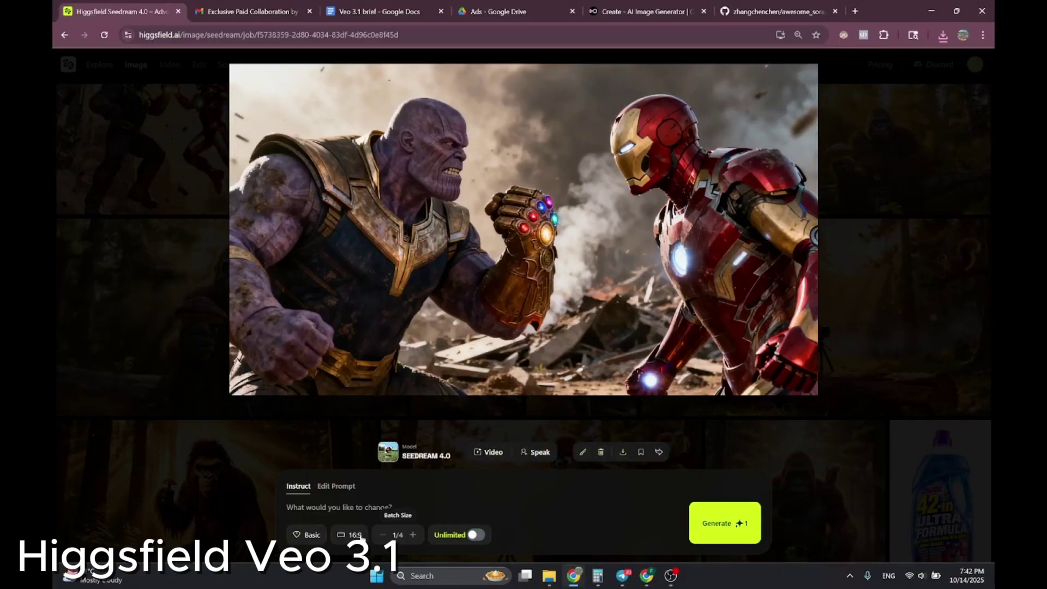
left_click(308, 536)
left_click(895, 263)
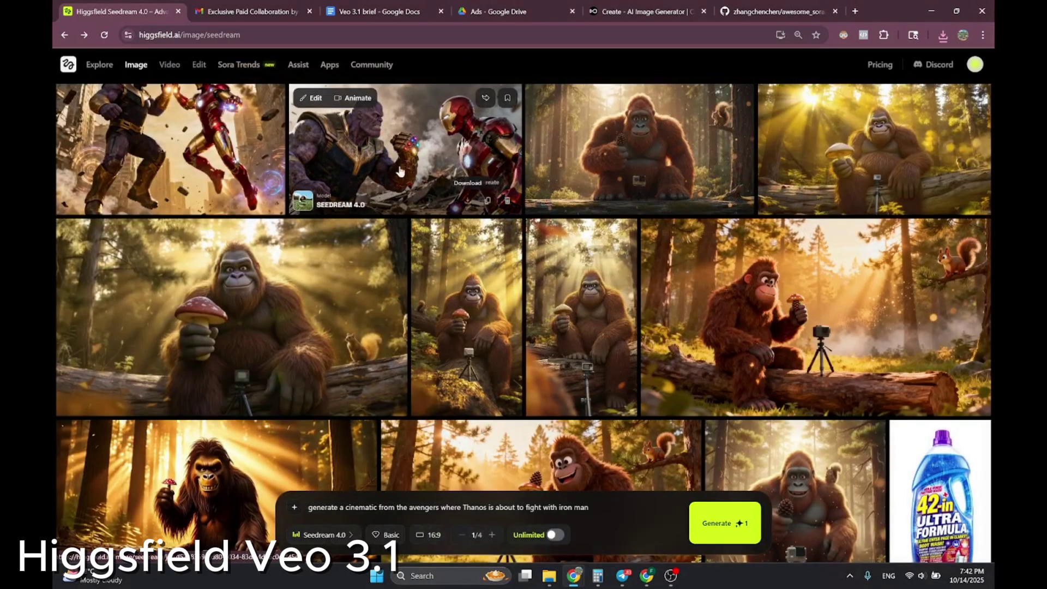
mouse_move(164, 68)
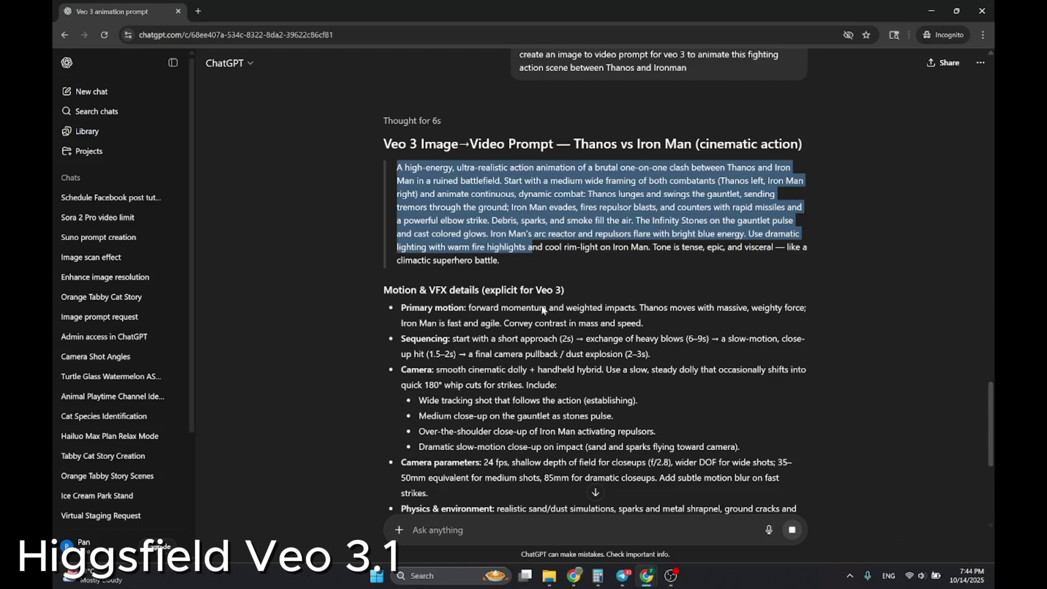
- Collapse the ChatGPT sidebar and select from 'A high-energy…' through the Motion & VFX bullets
scroll(552, 244, "up", 2)
scroll(518, 158, "up", 1)
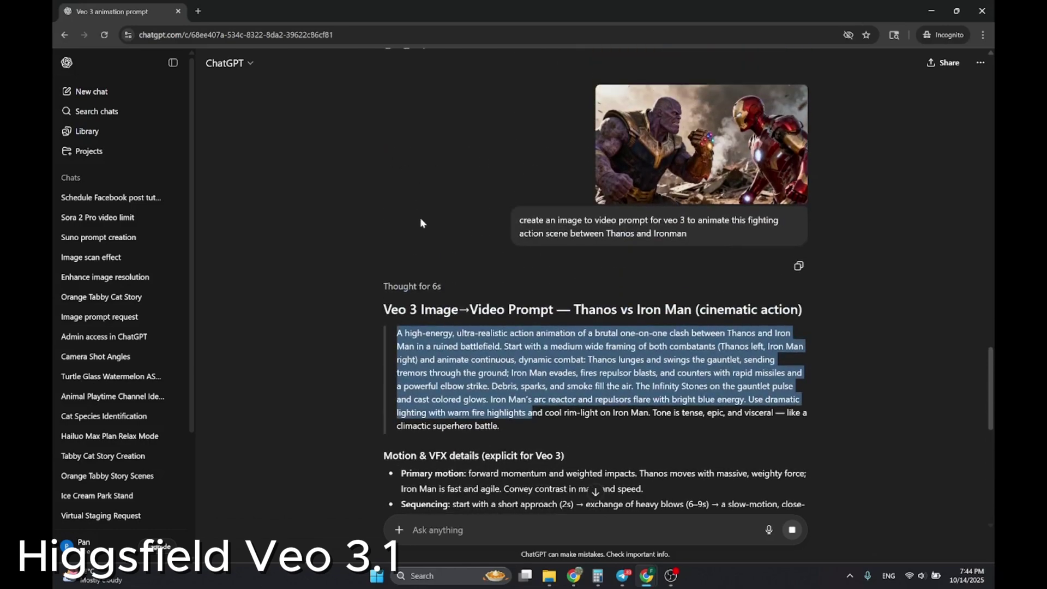
key("ctrl+shift+s")
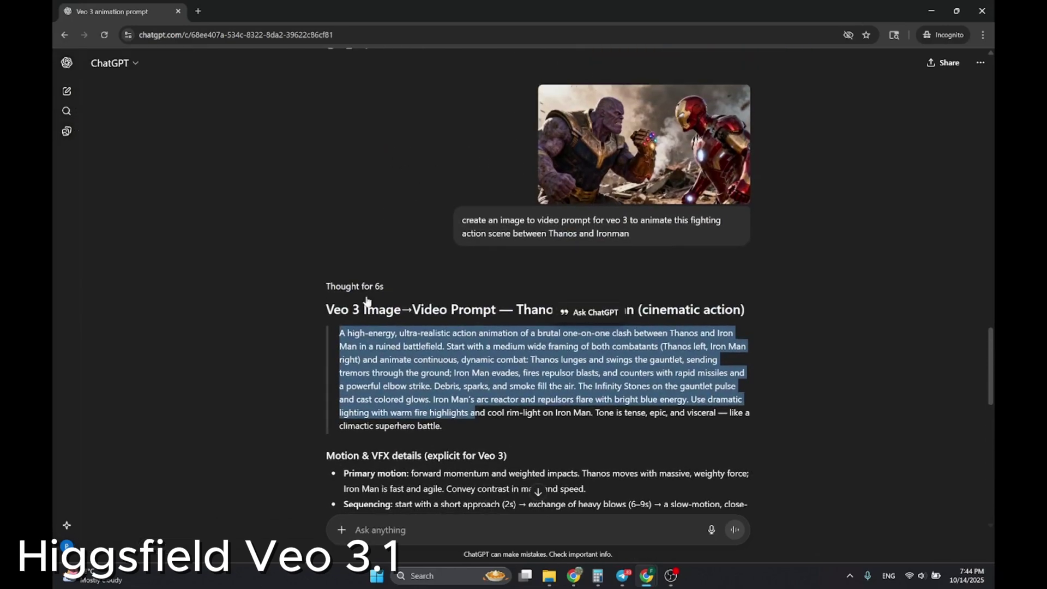
scroll(402, 362, "down", 10)
scroll(402, 362, "down", 5)
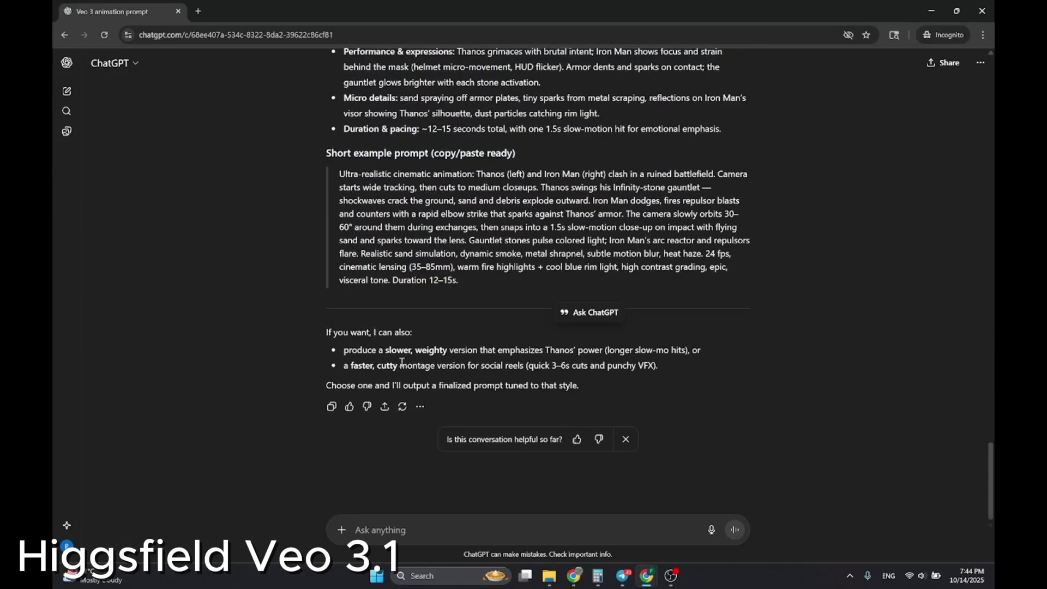
scroll(401, 362, "up", 1)
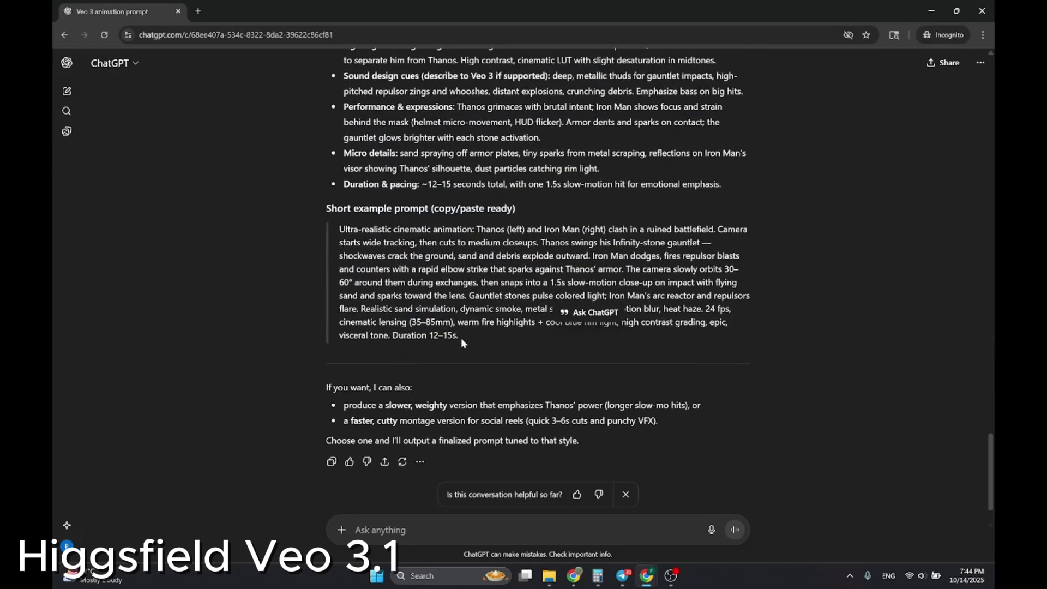
left_click_drag(464, 338, 499, 308)
scroll(502, 348, "up", 4)
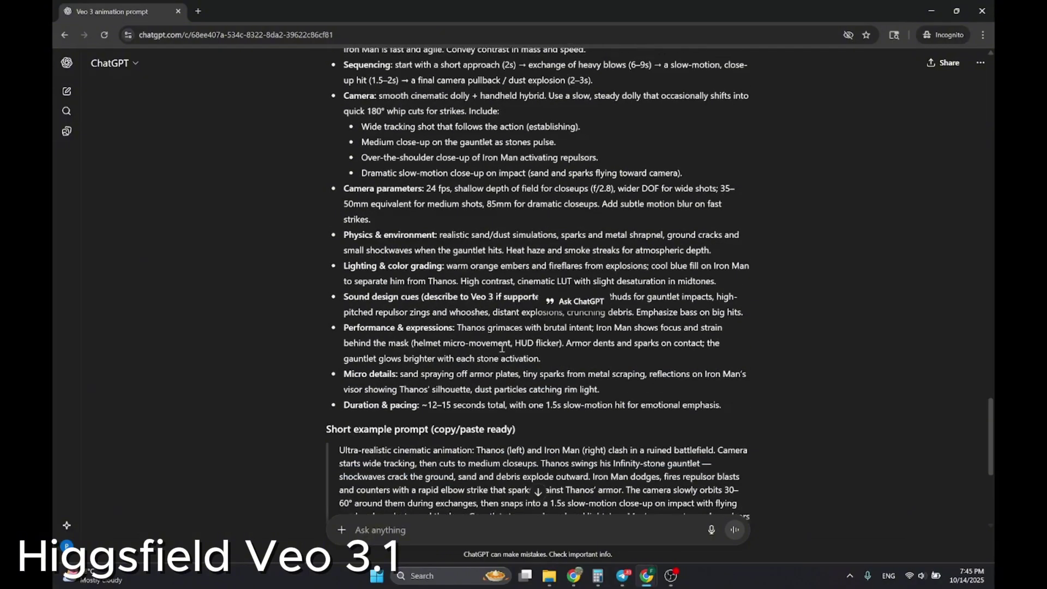
left_click_drag(708, 406, 344, 345)
scroll(368, 250, "up", 3)
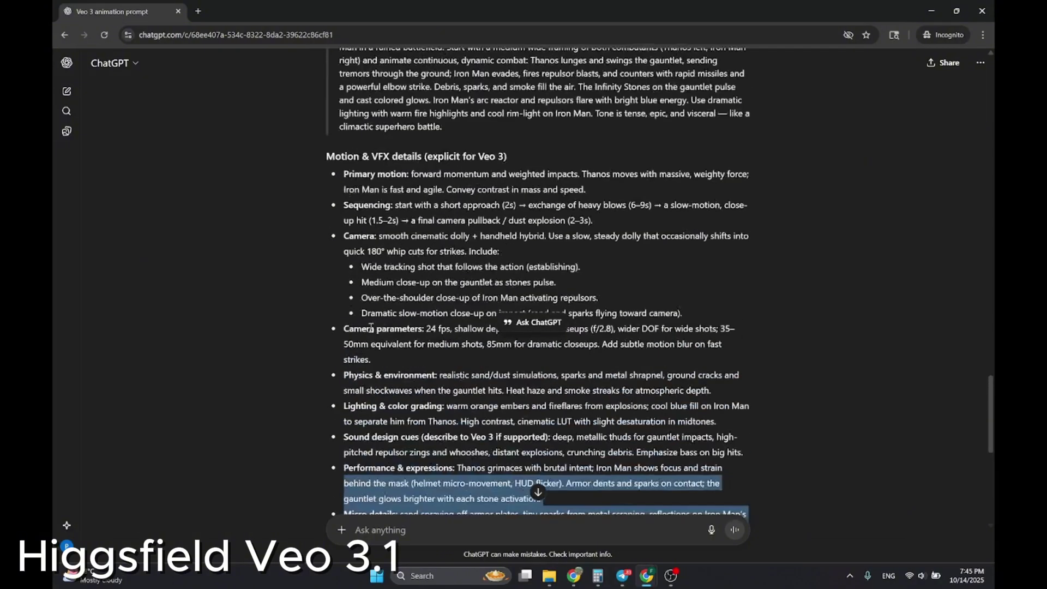
scroll(368, 251, "up", 2)
left_click_drag(346, 172, 339, 170)
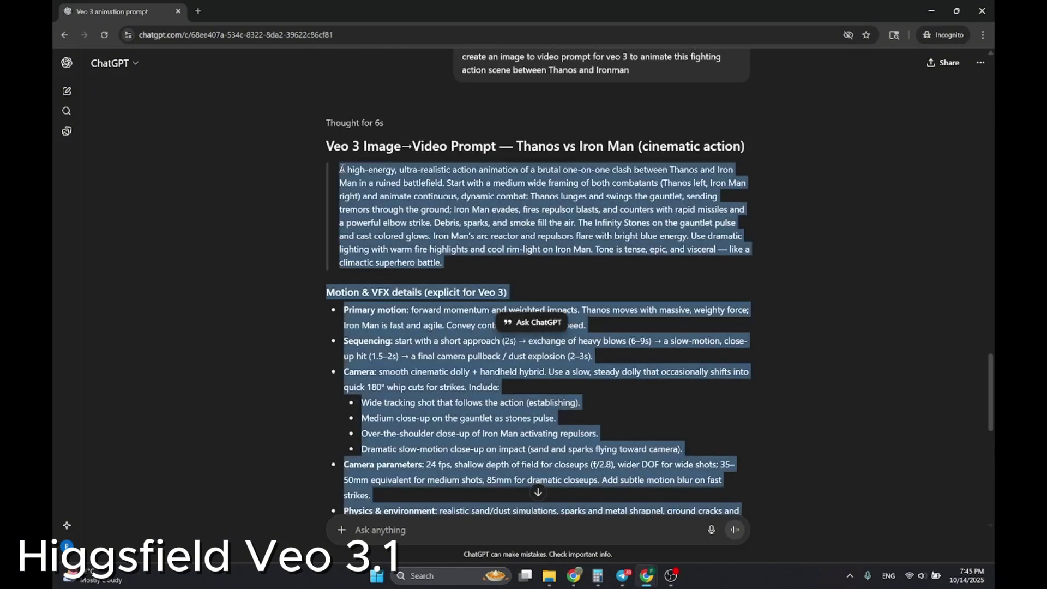
- Paste the Thanos vs Iron Man action prompt, keep Google Veo 3.1, and start generating
key("alt+Tab")
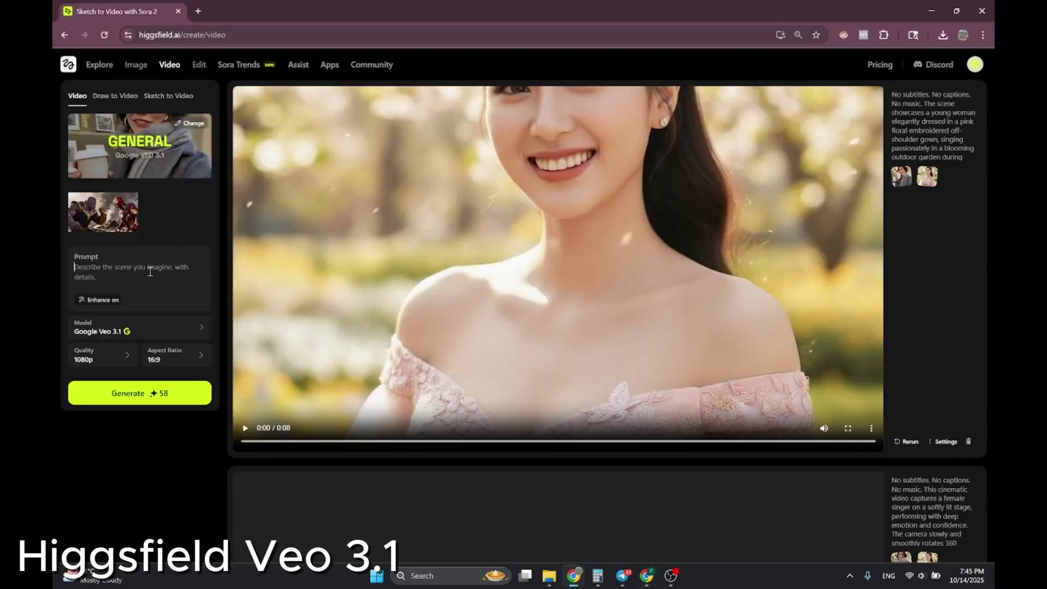
left_click(136, 273)
key("ctrl+v")
scroll(136, 275, "up", 10)
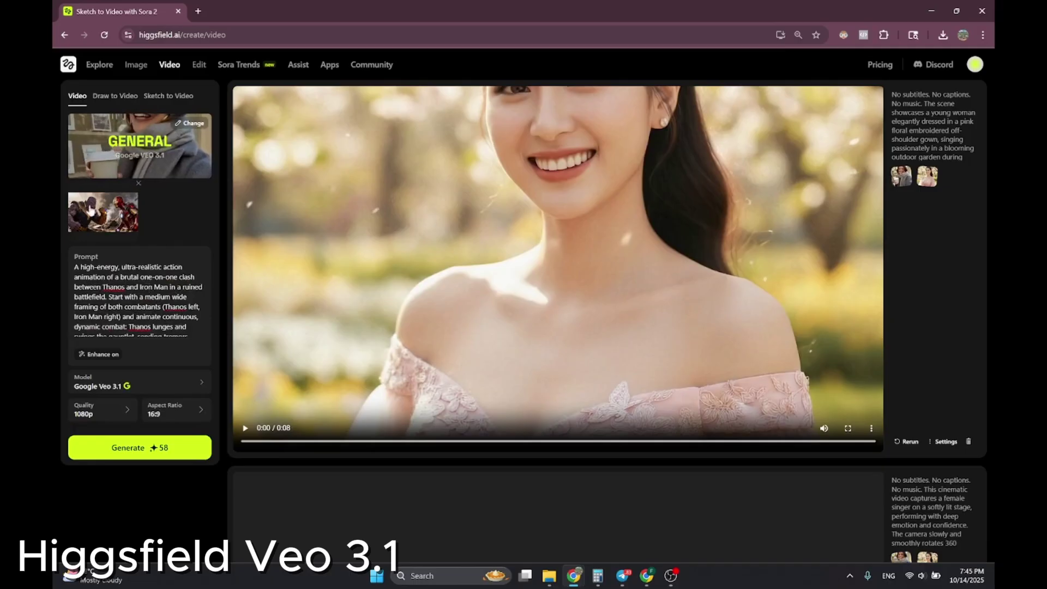
left_click(156, 387)
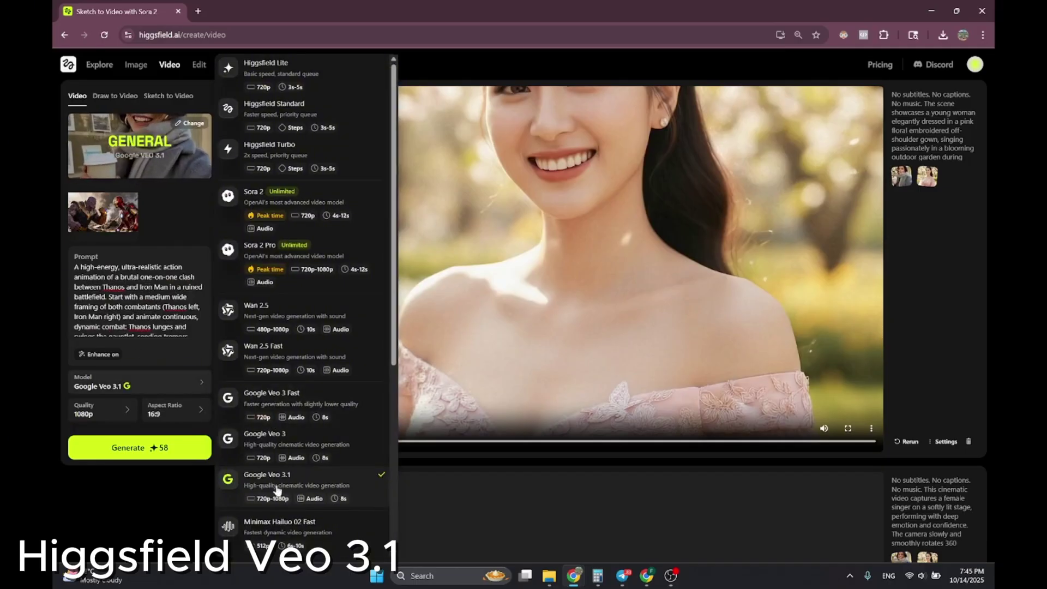
left_click(95, 417)
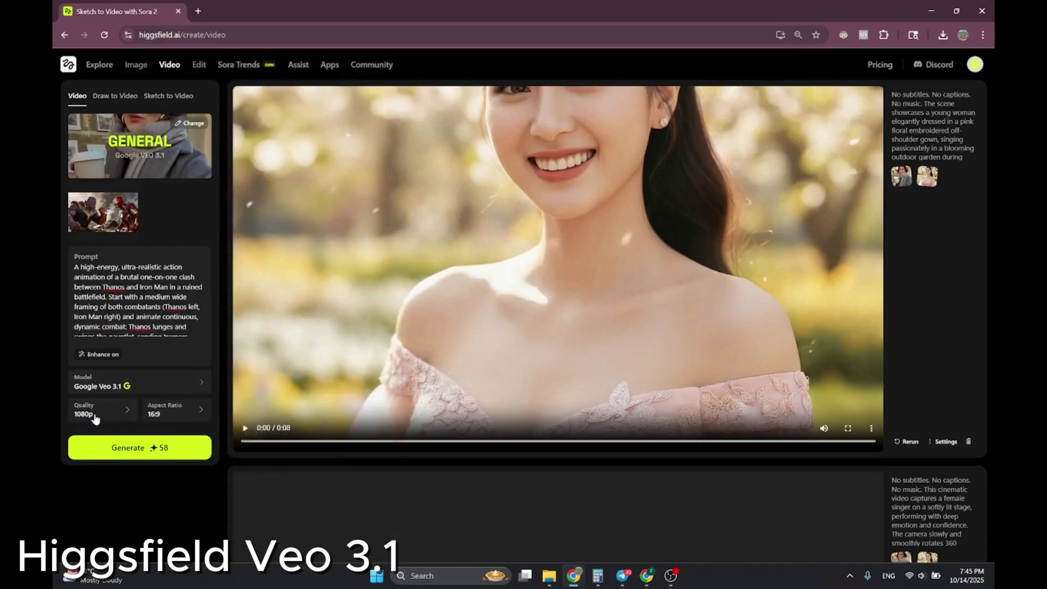
left_click(134, 447)
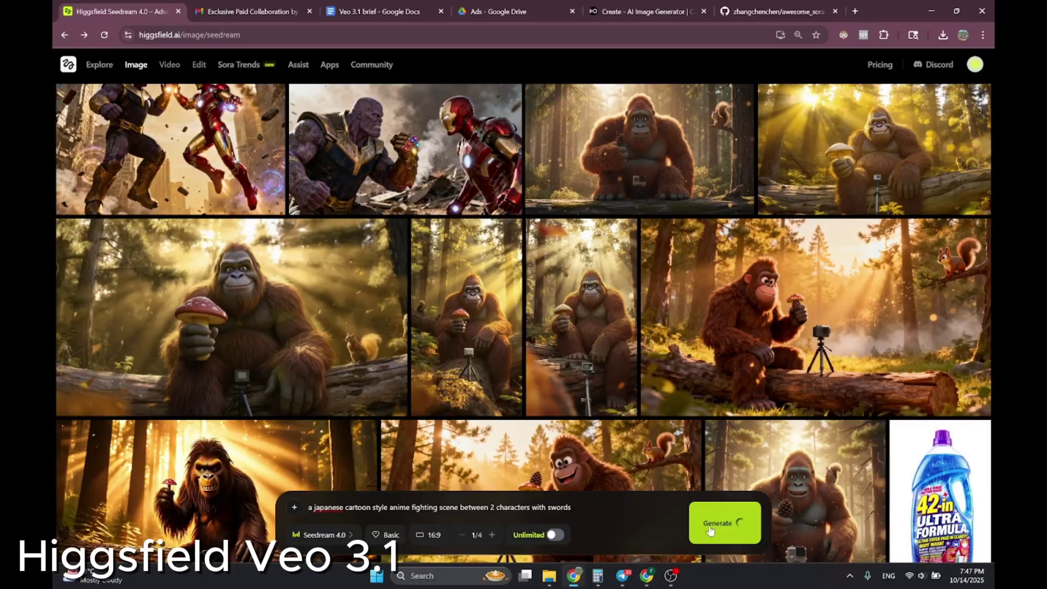
- Keep Seedream 4.0 for the anime sword-fight prompt and open the finished duel image full size
left_click_drag(397, 504, 281, 510)
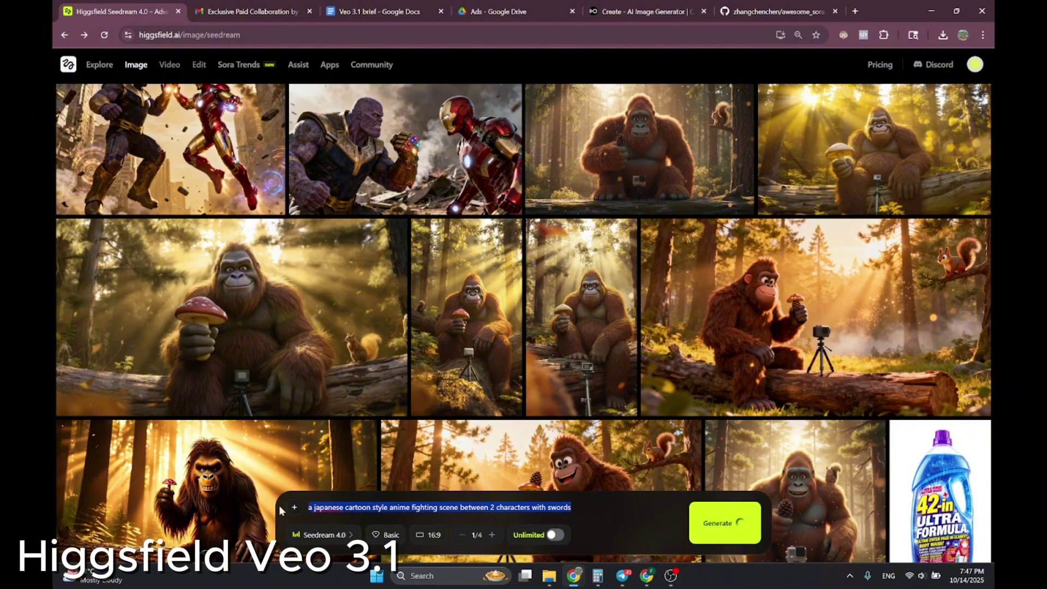
left_click(338, 509)
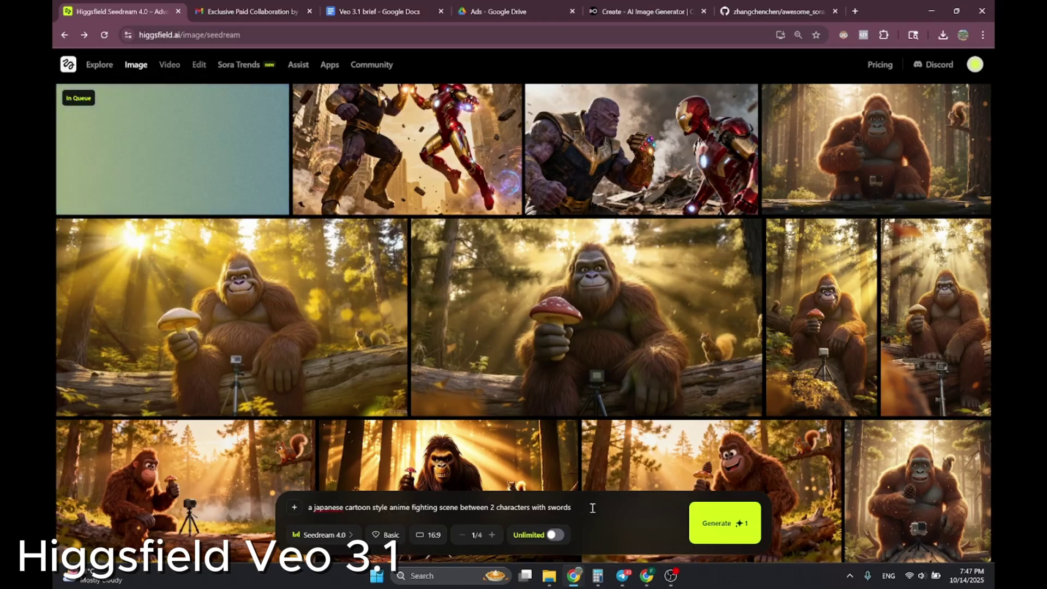
left_click(331, 536)
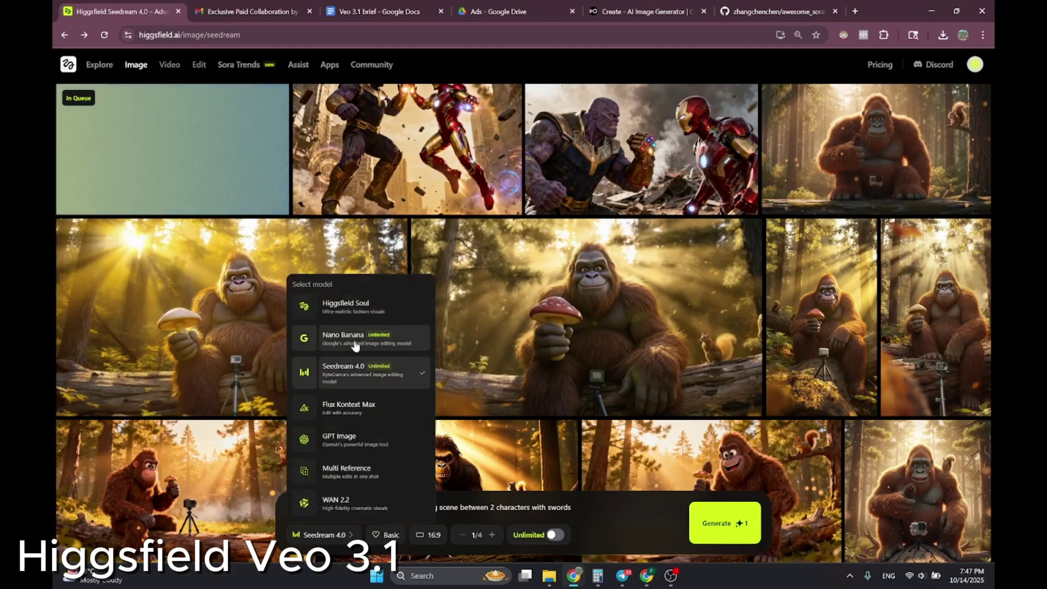
left_click(349, 372)
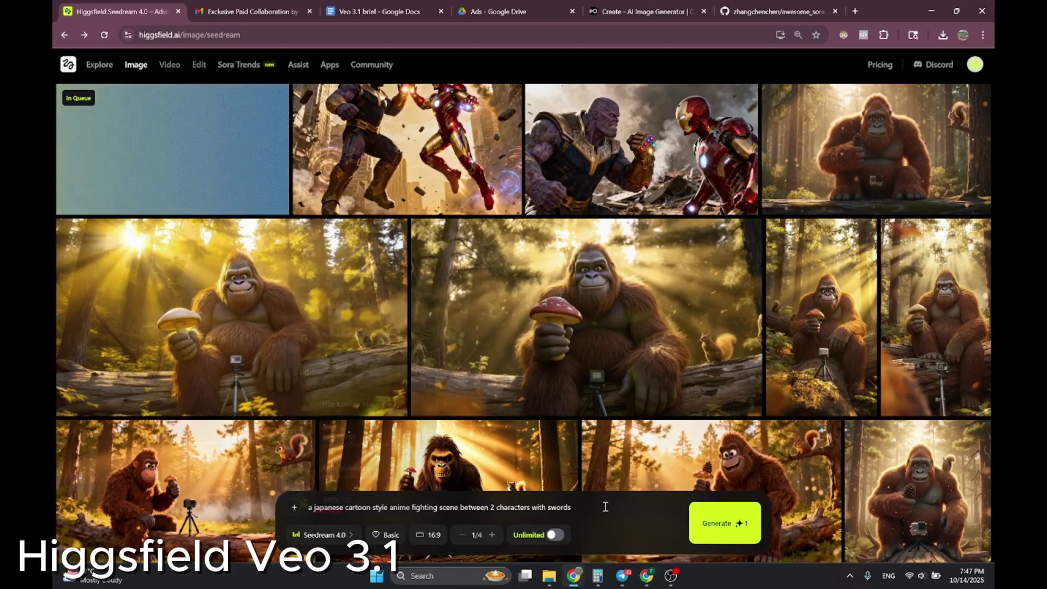
left_click(220, 159)
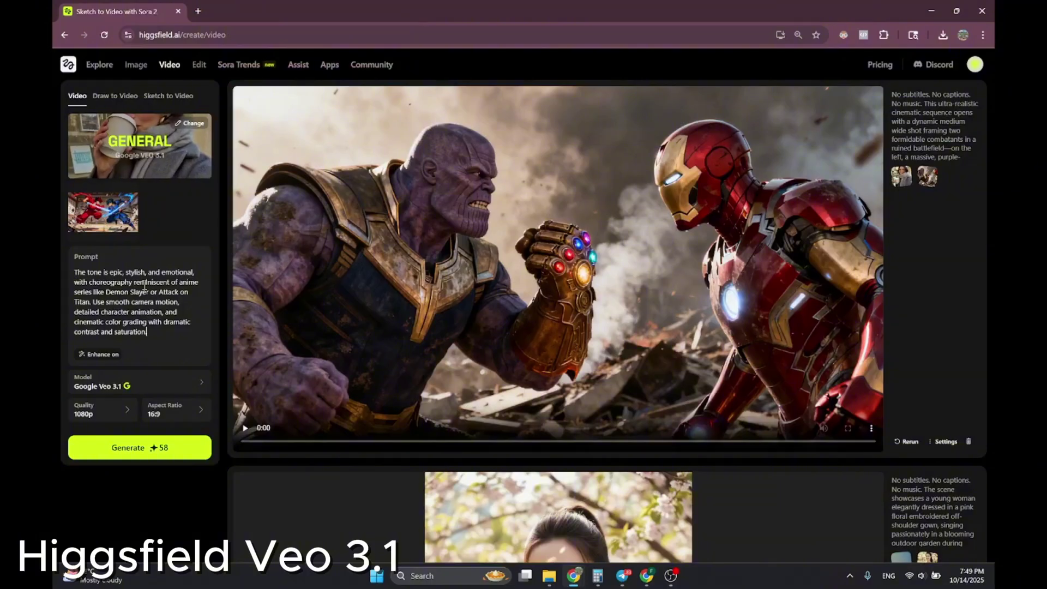
- Check the anime start image, keep Veo 3.1, and start generating the sword-fight video
left_click(102, 218)
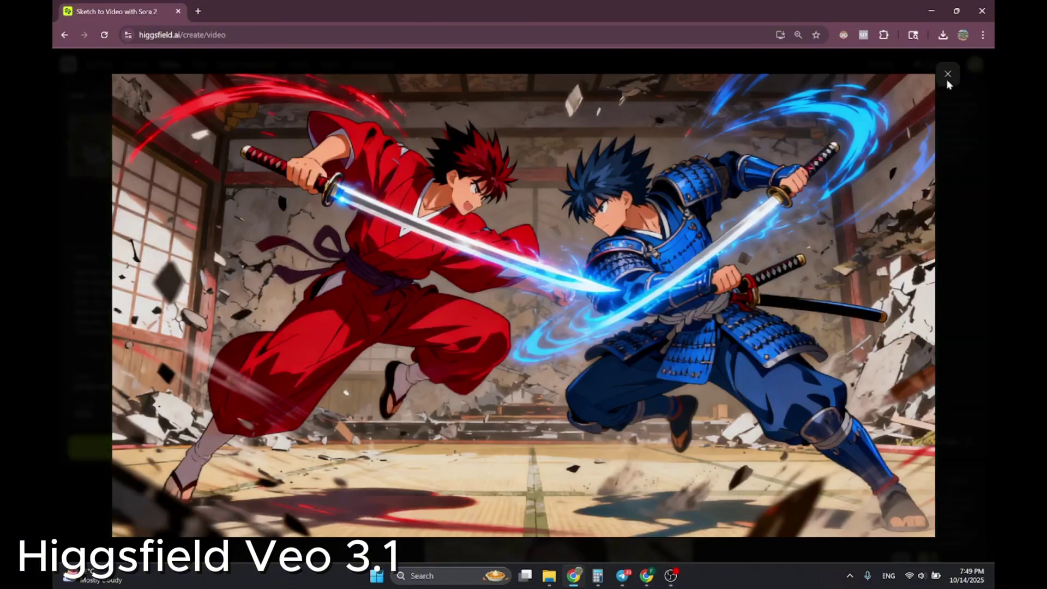
left_click(947, 75)
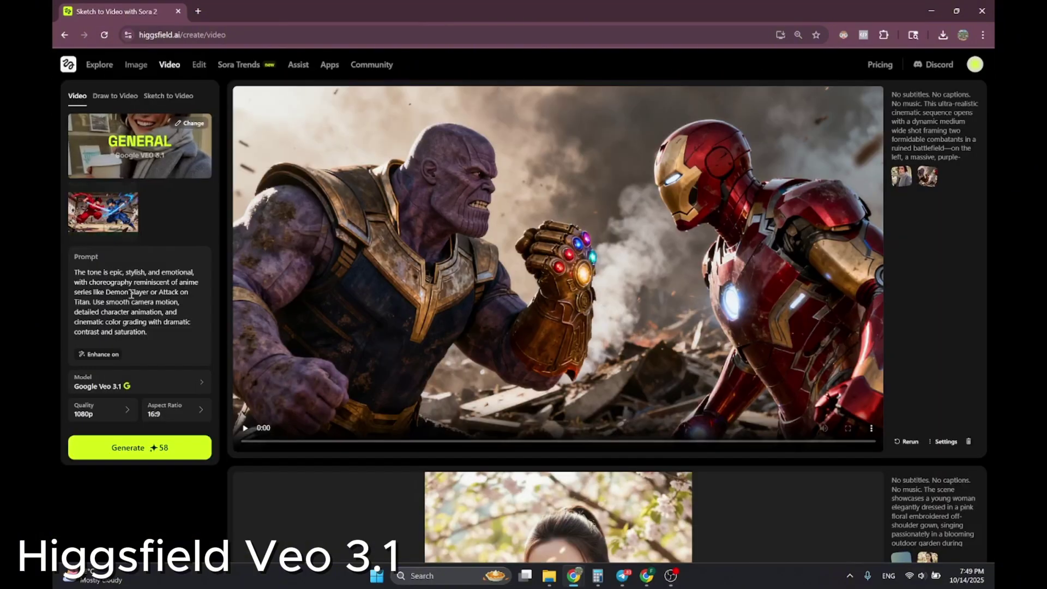
left_click(138, 388)
left_click(171, 456)
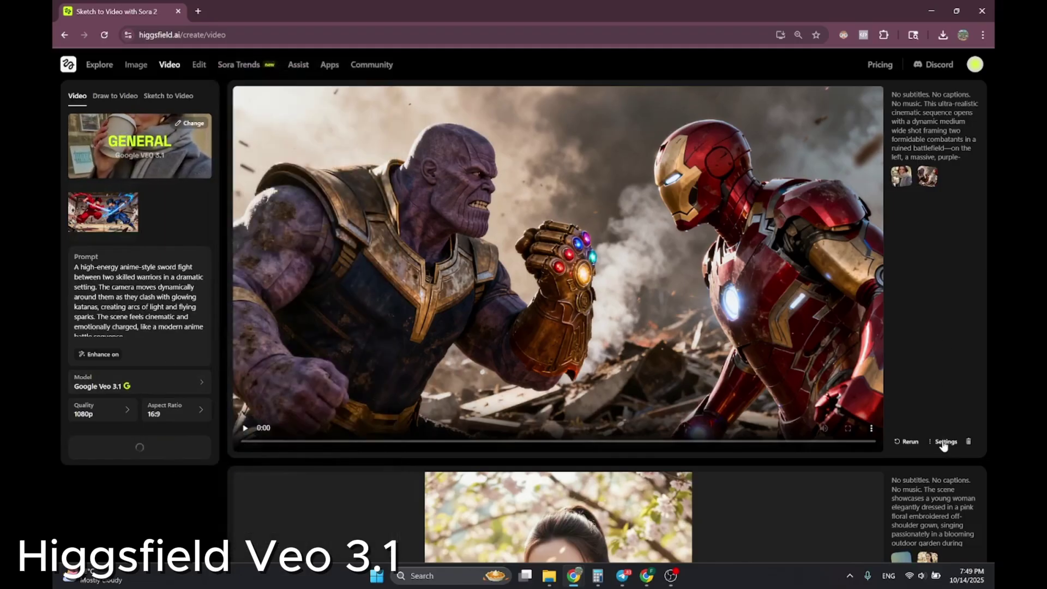
mouse_move(945, 443)
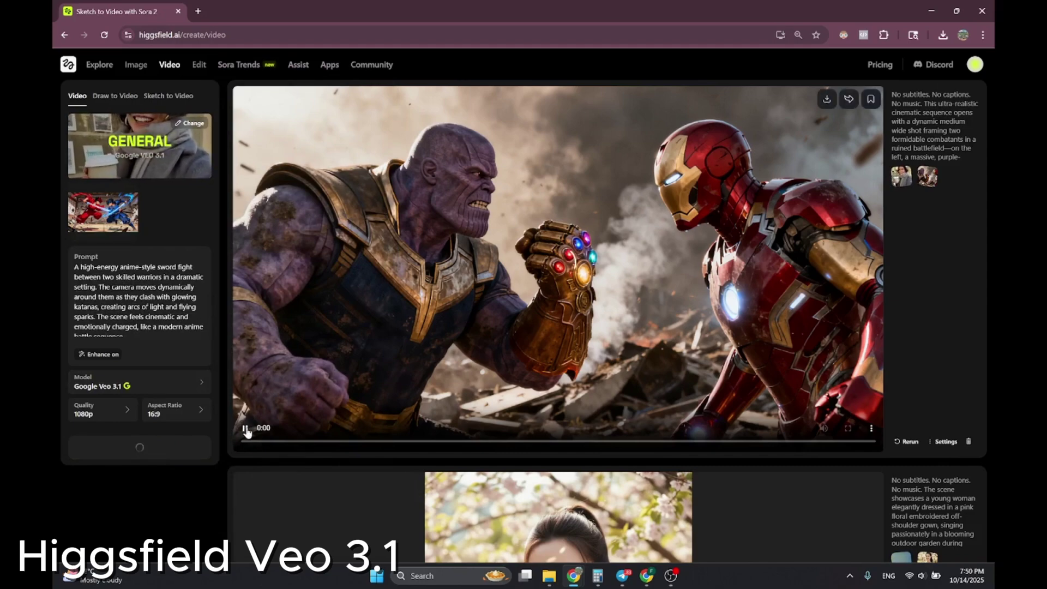
mouse_move(943, 445)
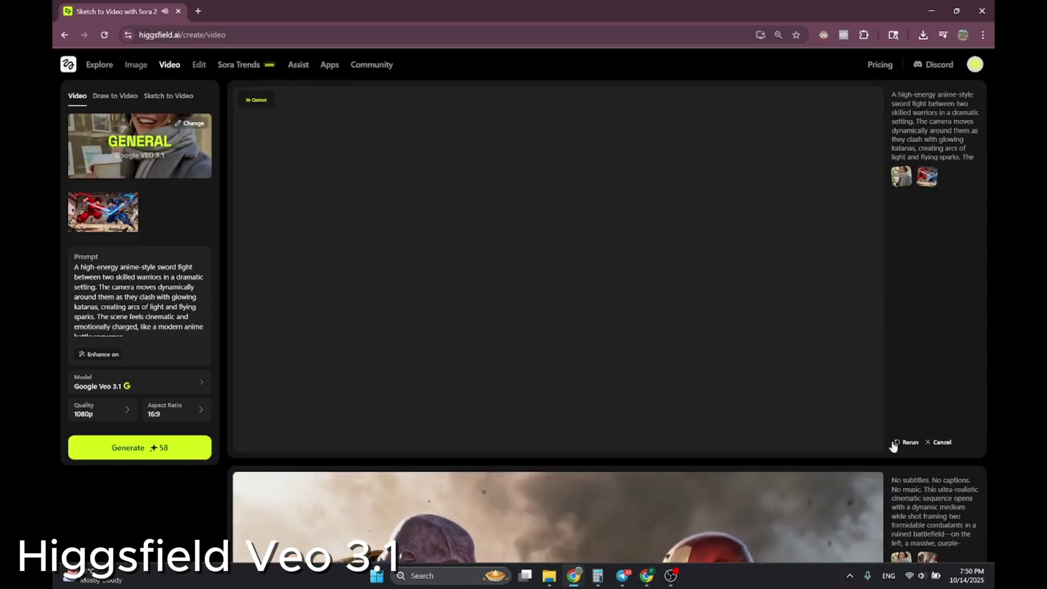
scroll(891, 420, "down", 7)
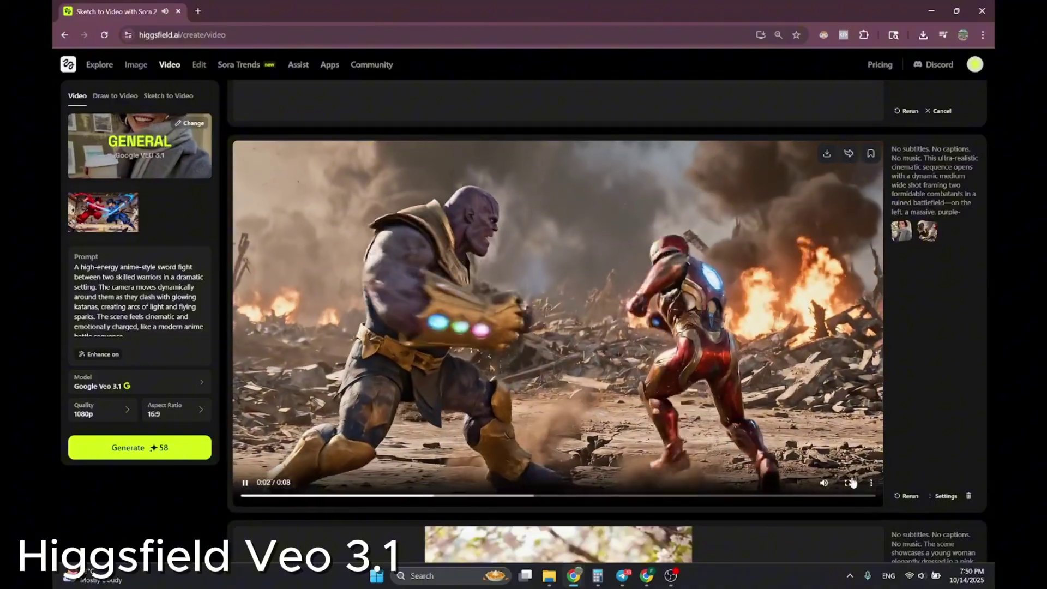
- Watch the Thanos vs Iron Man clip full screen, then scroll down to the failed singer card
left_click(851, 485)
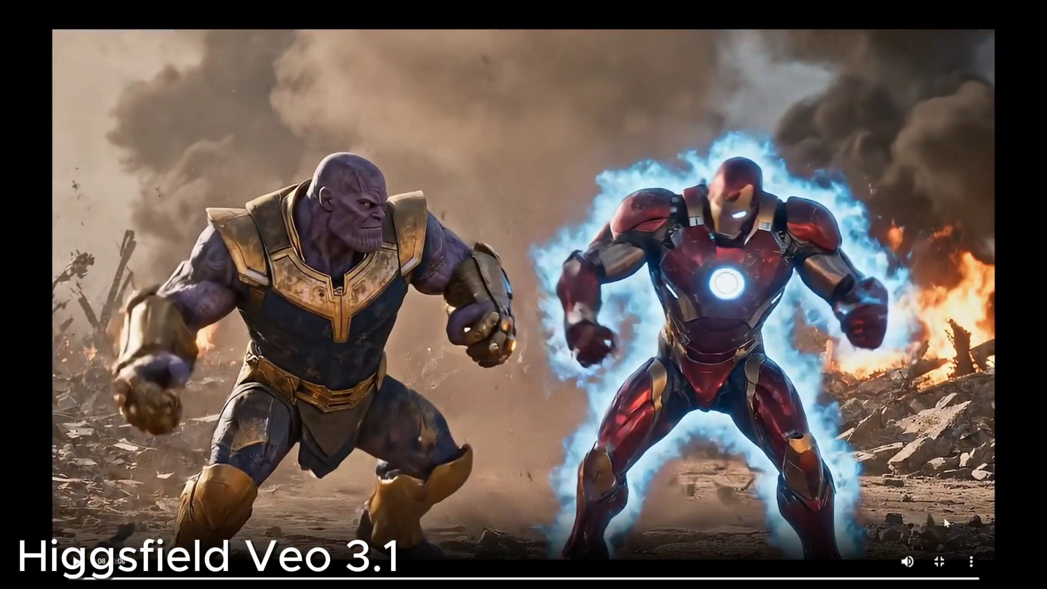
left_click(938, 562)
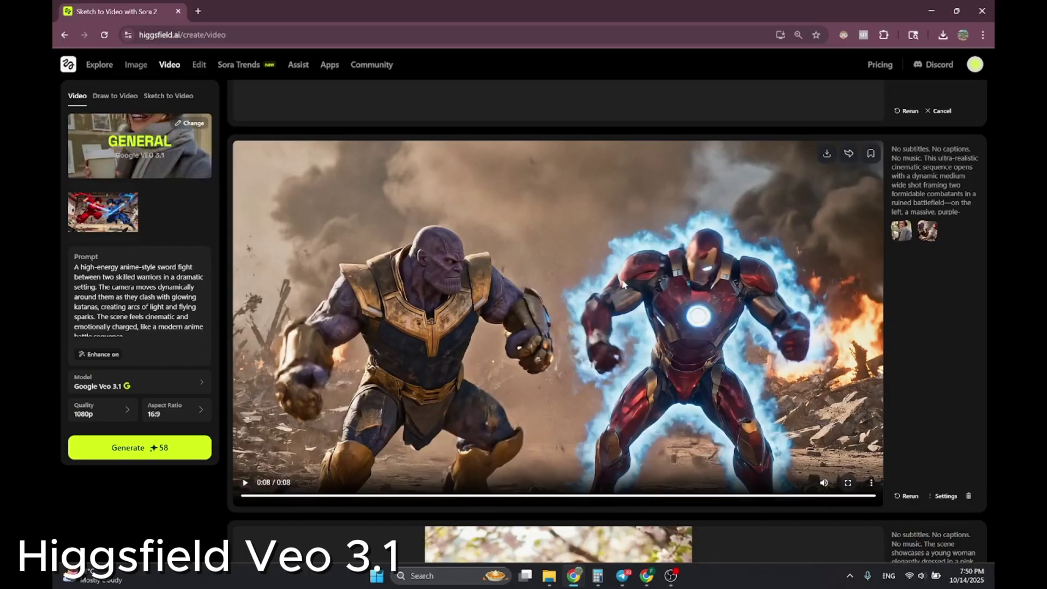
scroll(785, 258, "down", 3)
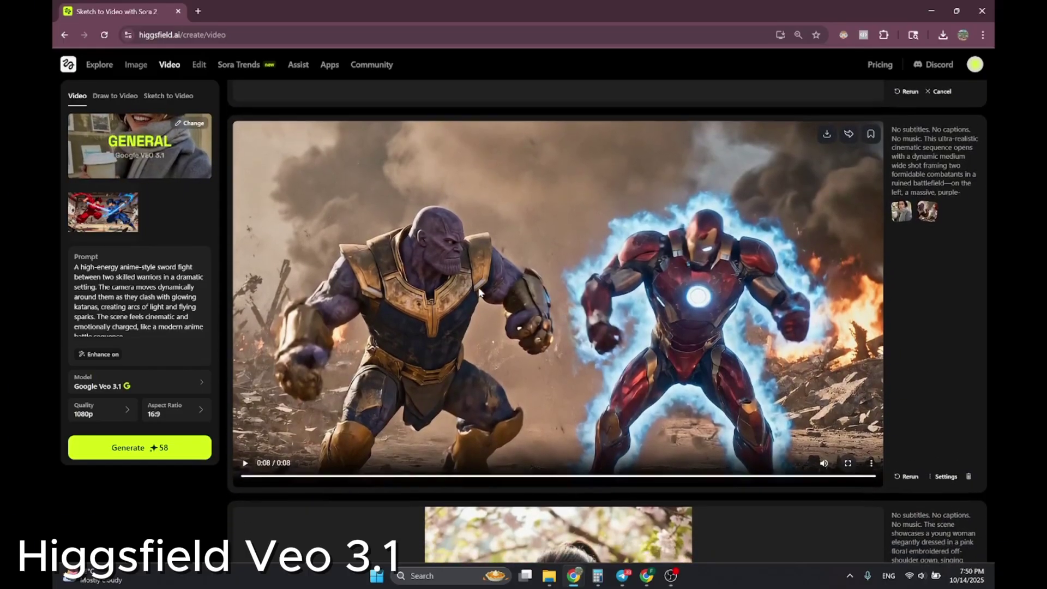
scroll(479, 289, "down", 6)
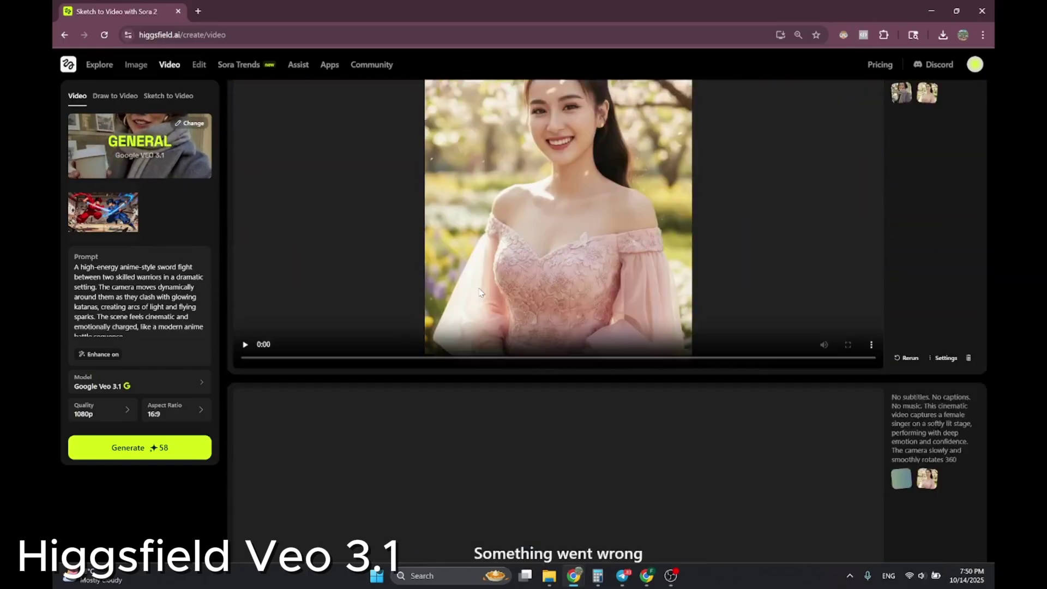
- Watch the finished anime sword duel clip full screen, then exit full screen
scroll(478, 293, "up", 10)
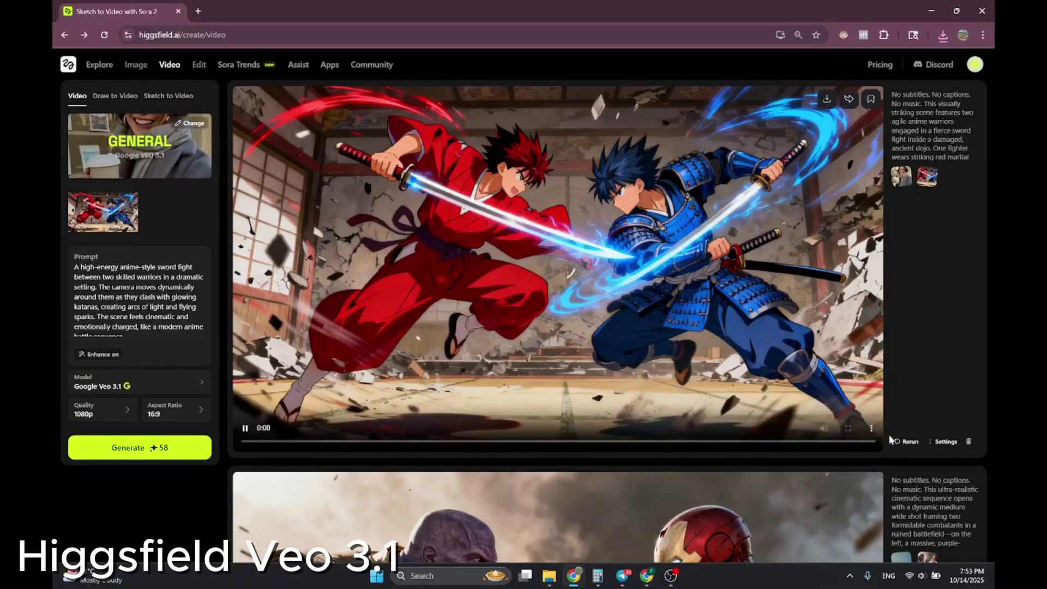
mouse_move(940, 445)
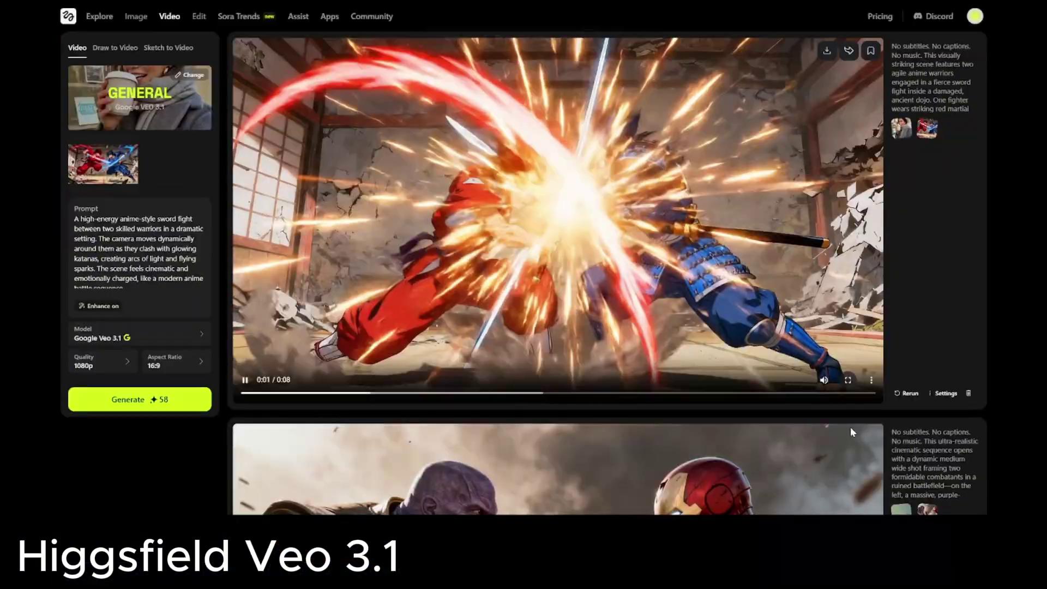
left_click(848, 429)
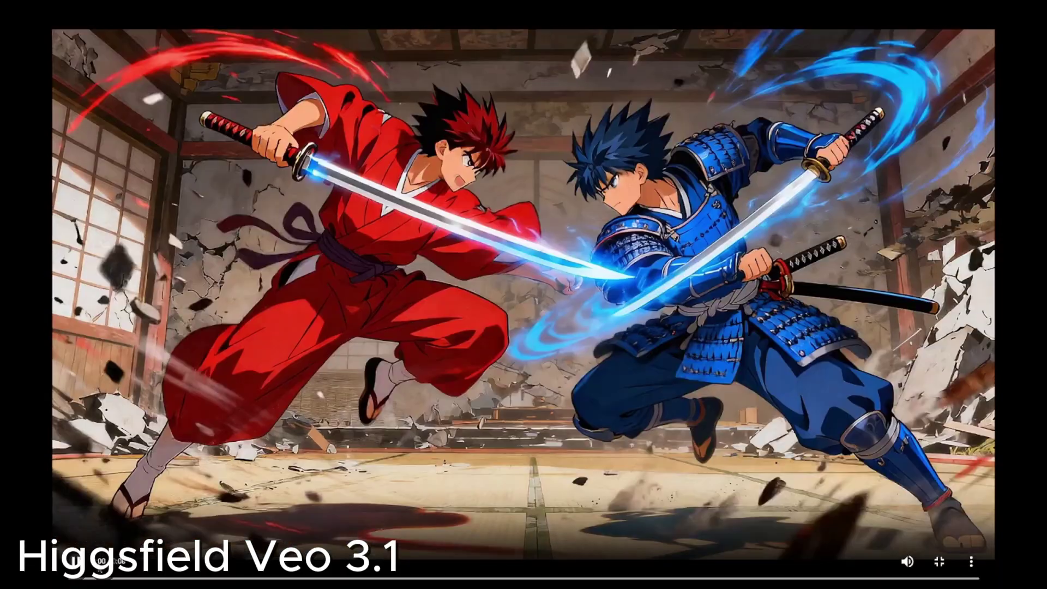
key("Escape")
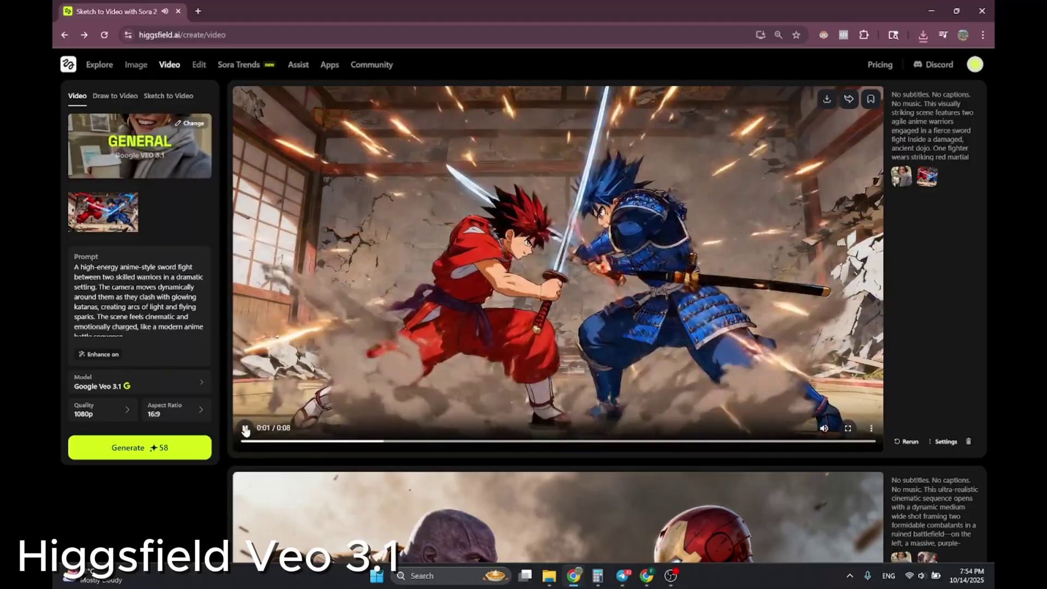
- Pause the anime duel clip and switch the image model to Seedream 4.0
scroll(674, 322, "down", 1)
left_click(666, 312)
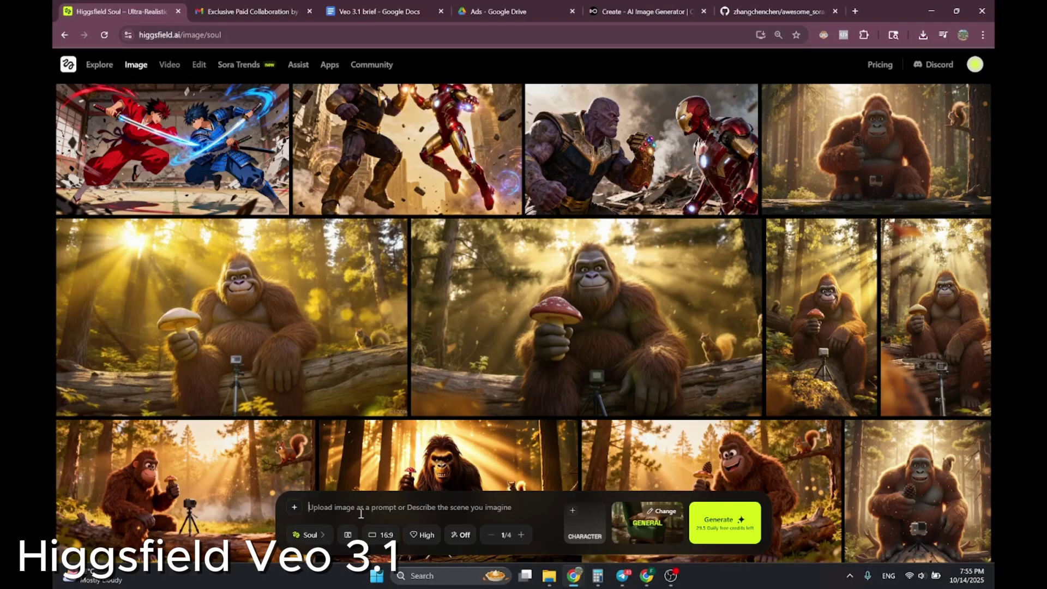
left_click(335, 514)
left_click(309, 535)
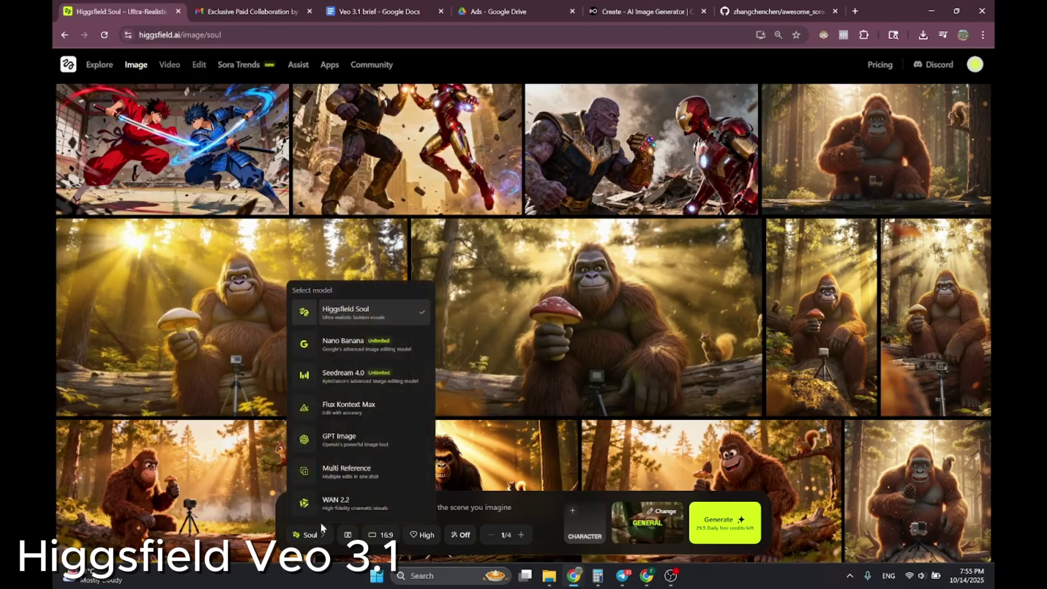
left_click(347, 376)
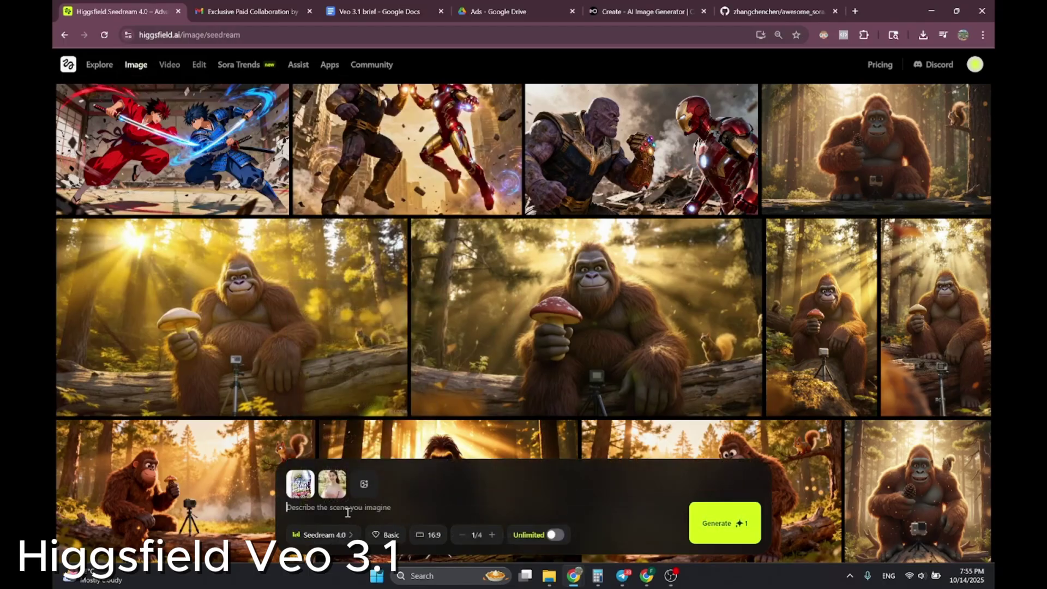
- Check the detergent bottle and woman portrait references, then generate her holding the product
mouse_move(305, 489)
left_click(301, 485)
left_click(972, 67)
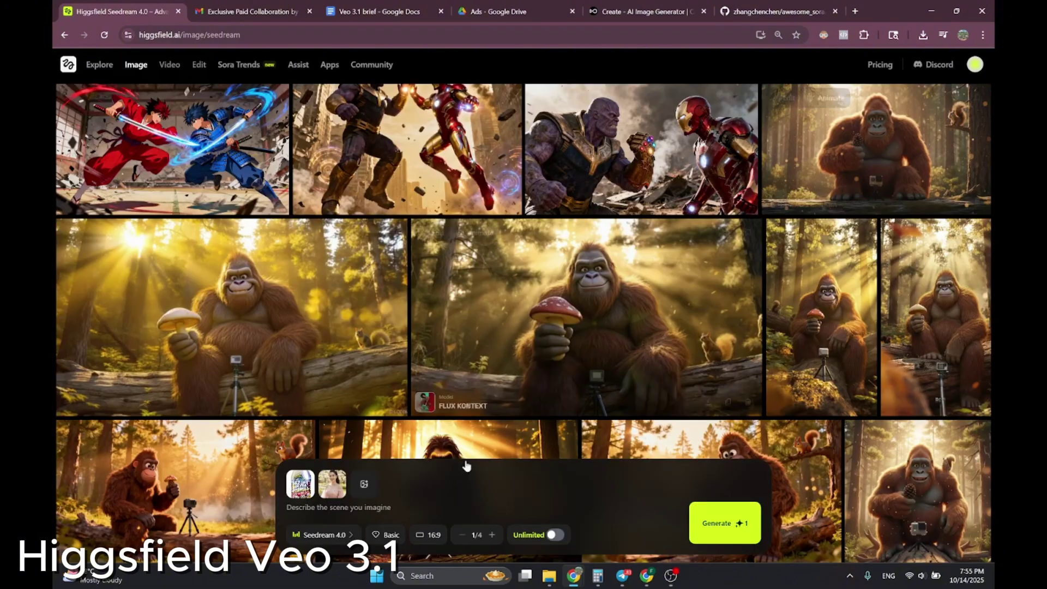
left_click(331, 485)
left_click(974, 69)
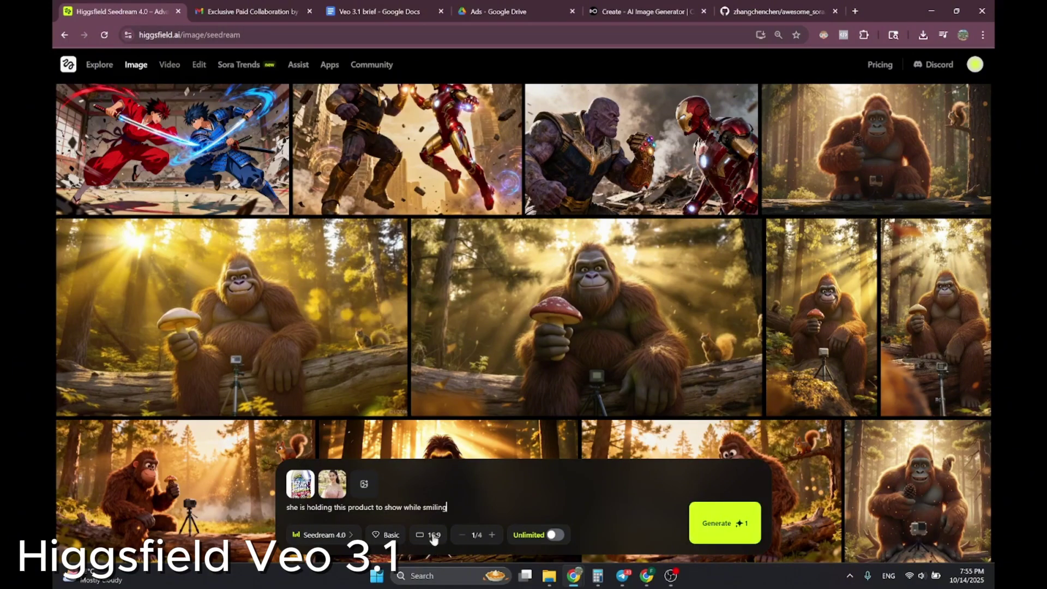
left_click(726, 527)
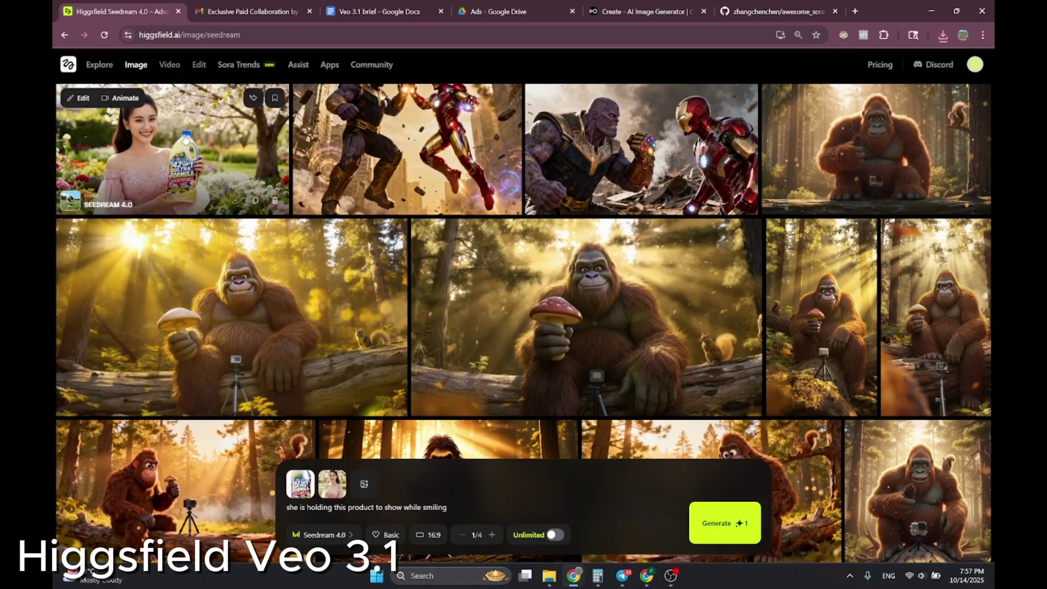
- View the new image of the woman holding the 42-in-1 bottle, then return to video creation
left_click(186, 139)
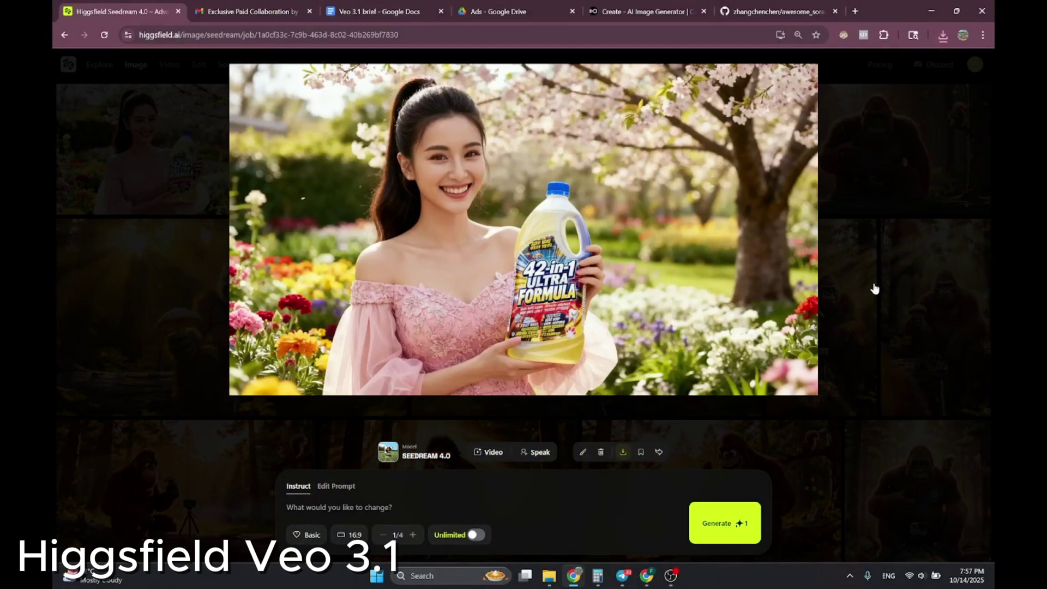
left_click(875, 289)
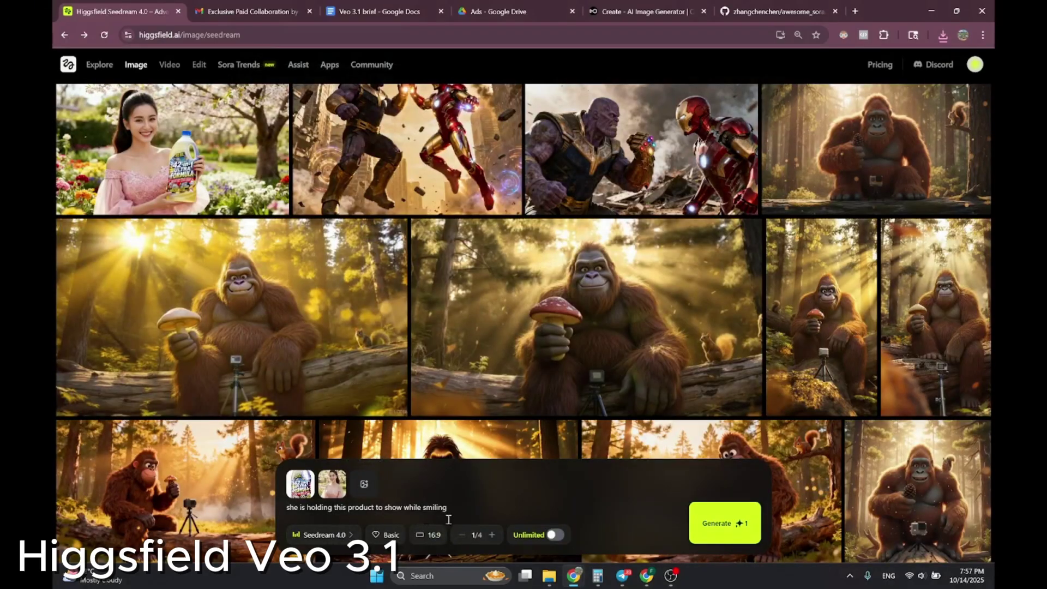
mouse_move(186, 152)
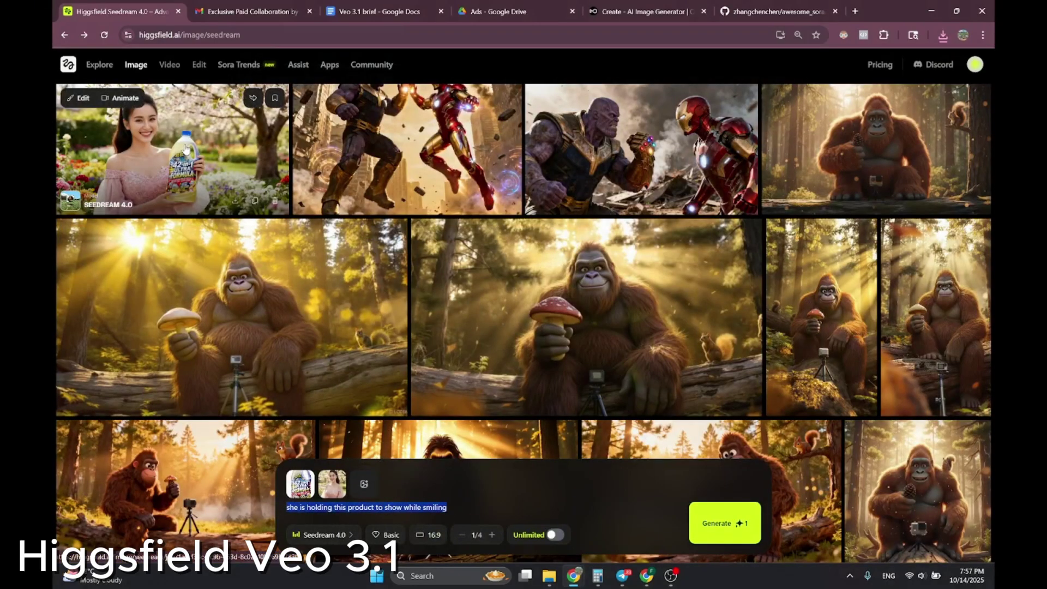
left_click(169, 64)
- Check the product start image and generate the 42-in-1 bottle ad clip with Google Veo 3.1
mouse_move(169, 66)
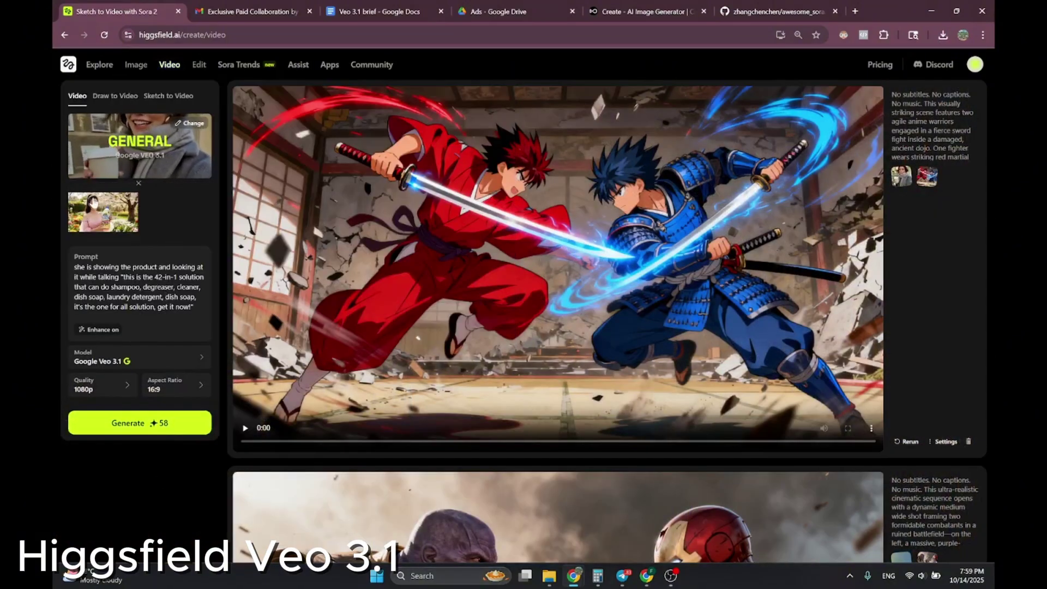
left_click(103, 211)
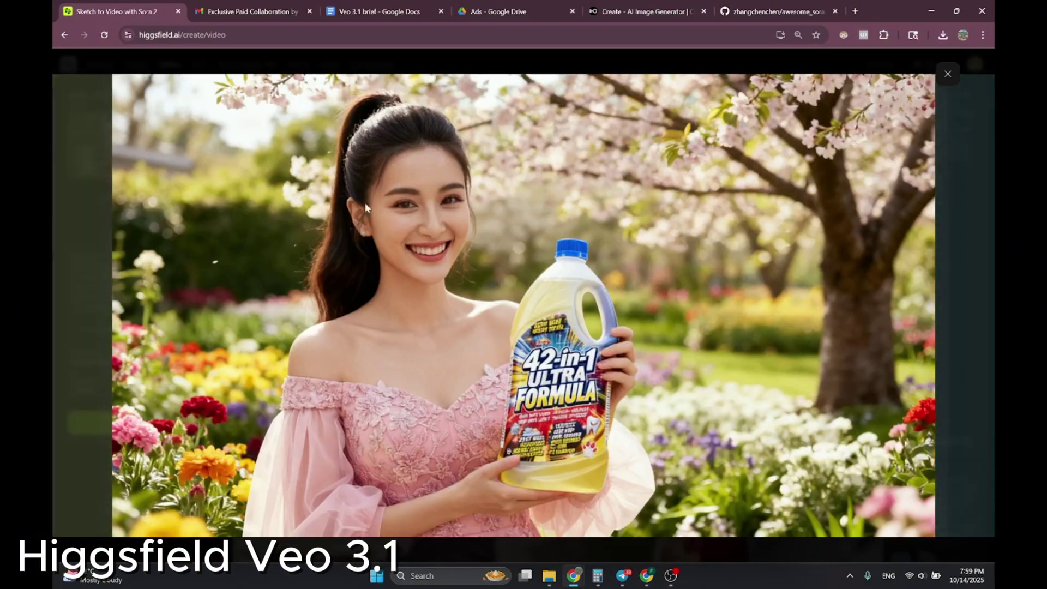
left_click(948, 74)
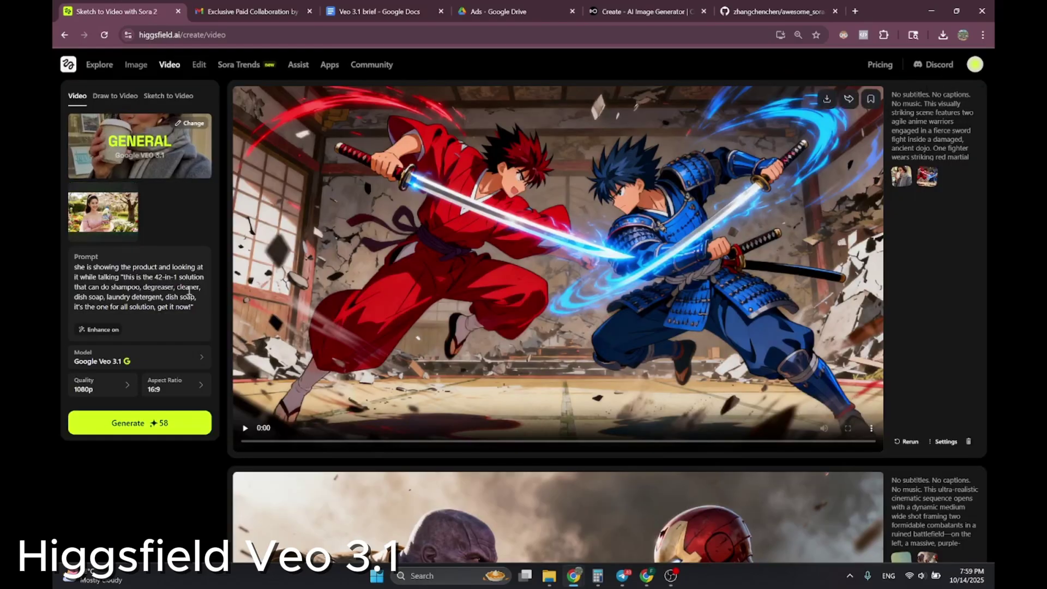
left_click_drag(75, 267, 190, 308)
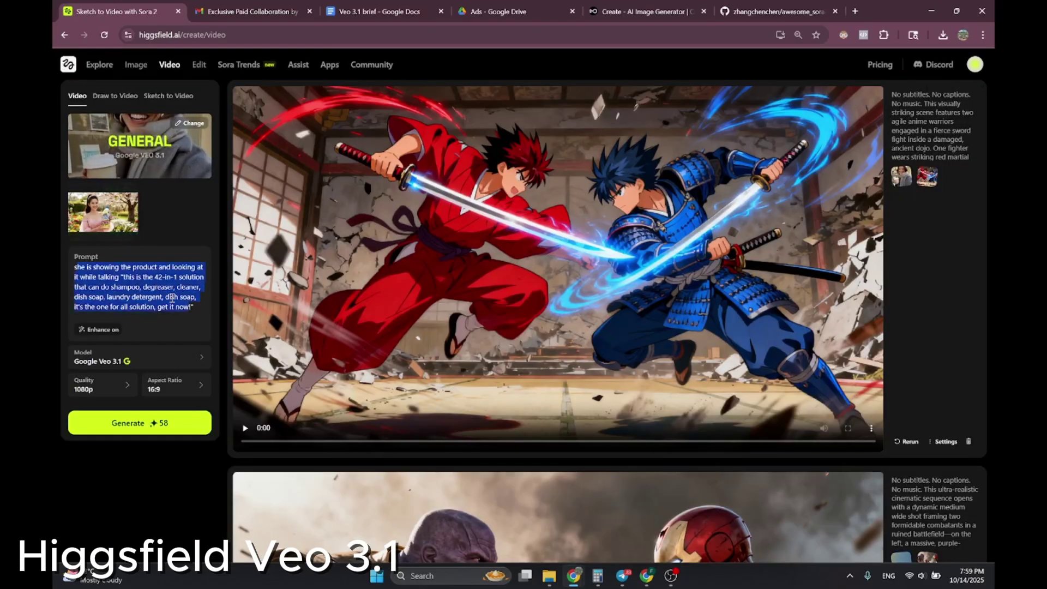
left_click(168, 362)
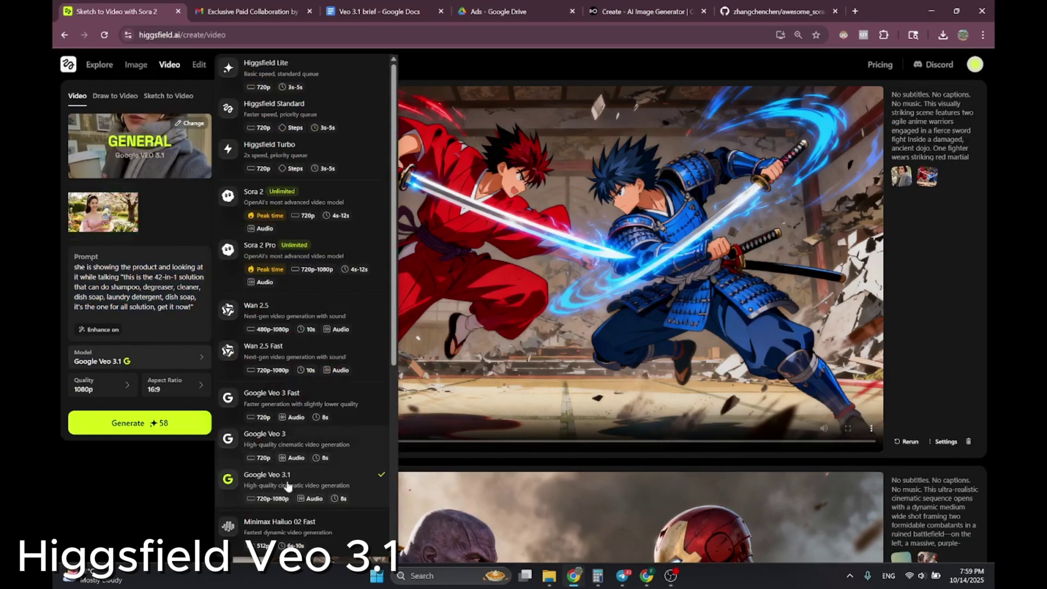
left_click(164, 423)
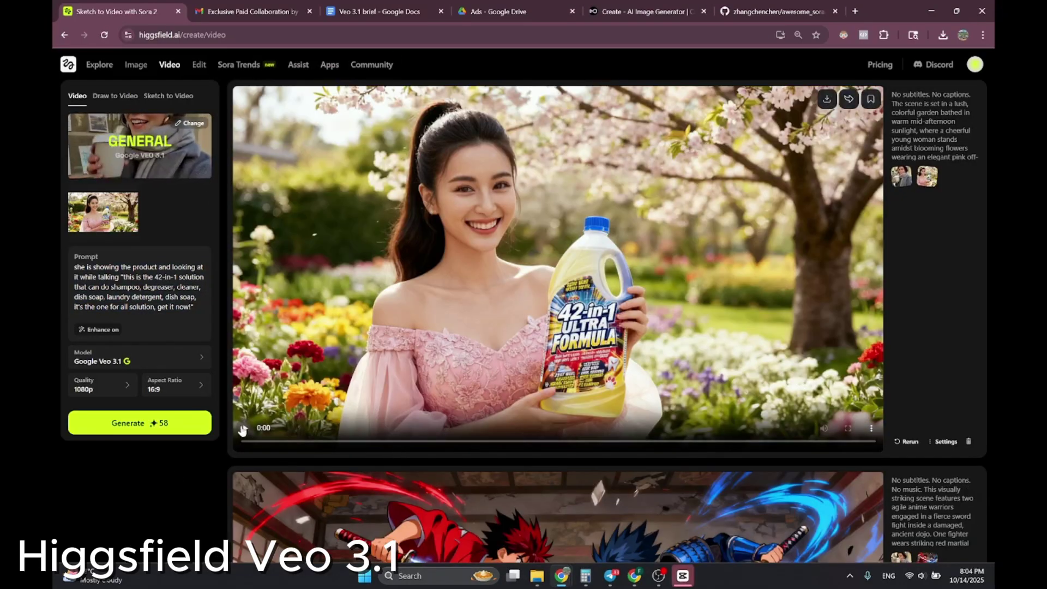
- Play the new 42-in-1 product ad clip full screen and skip ahead in it
left_click(381, 416)
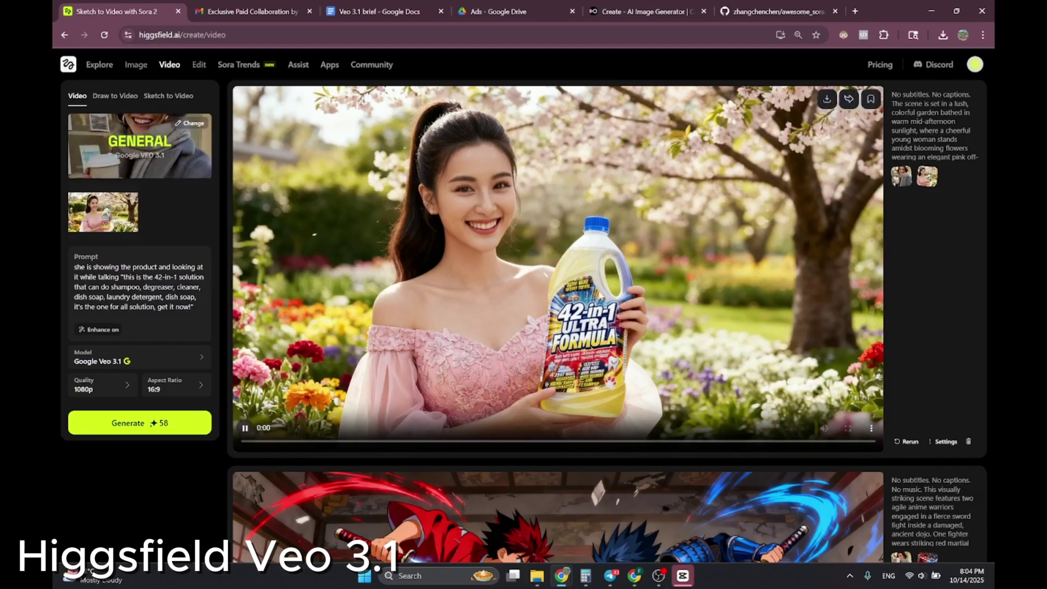
left_click(847, 428)
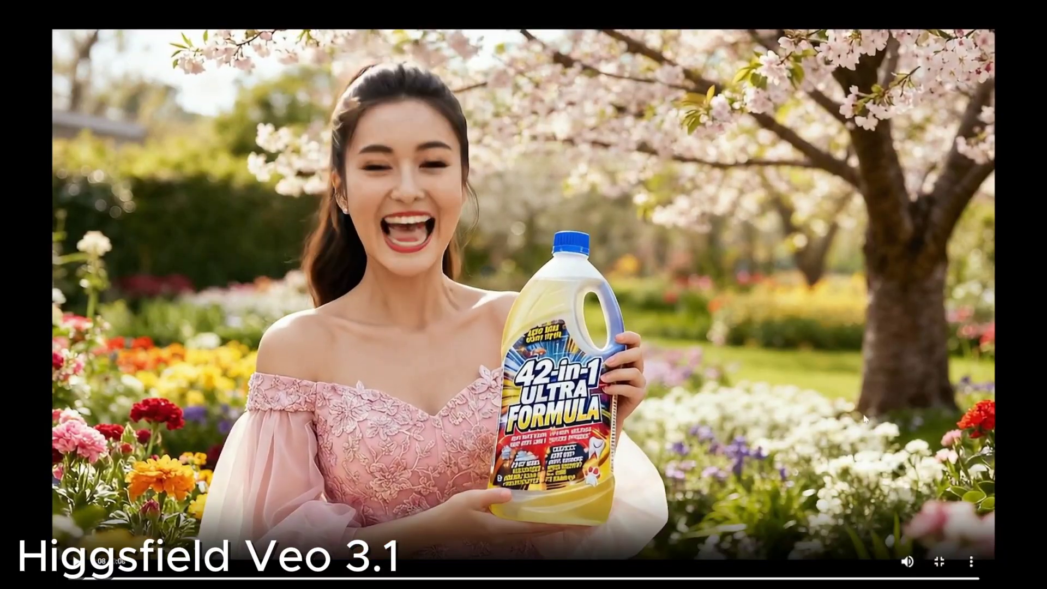
left_click(406, 580)
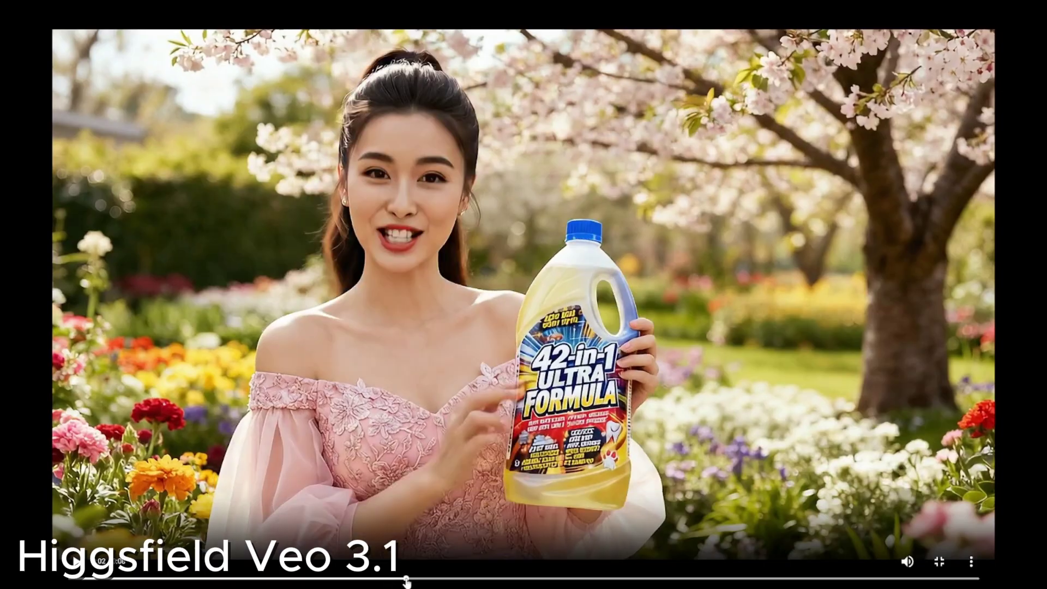